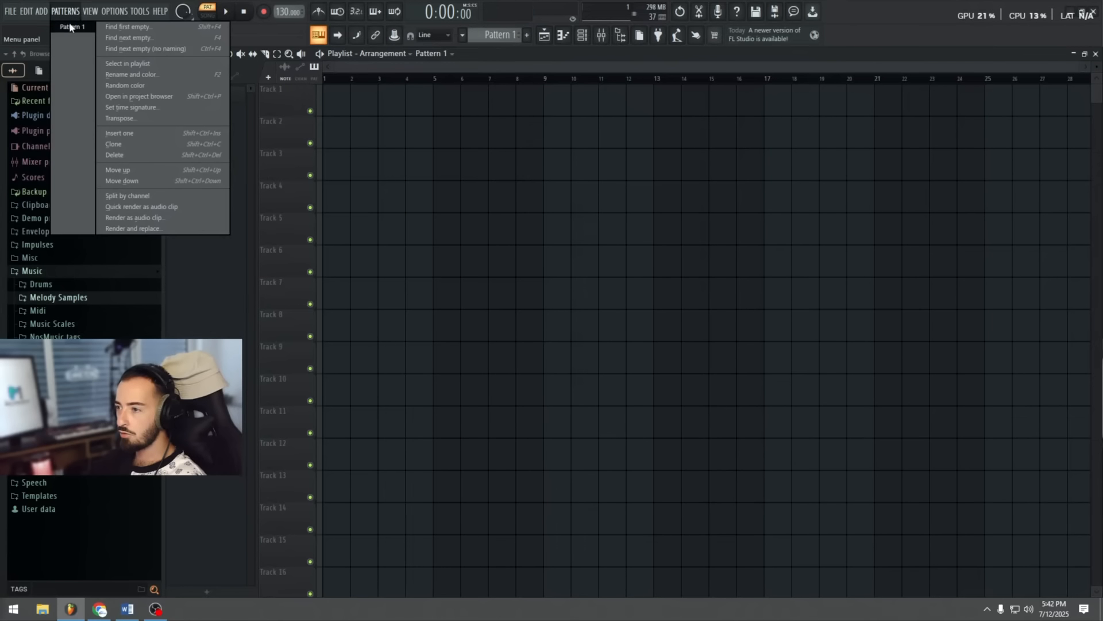
# Step: Examine the mixer's named vocal tracks from Master through the Hook and Verse reverb and delay tracks, and close the mixer
pyautogui.moveTo(57, 37)
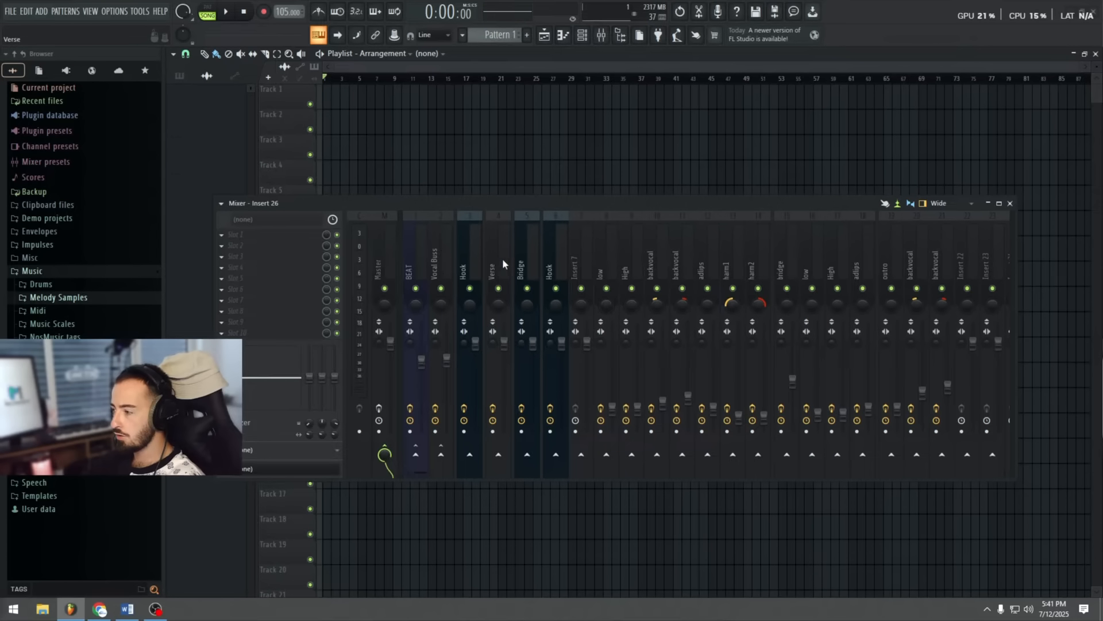
pyautogui.scroll(-3, 500, 258)
pyautogui.scroll(-3, 625, 272)
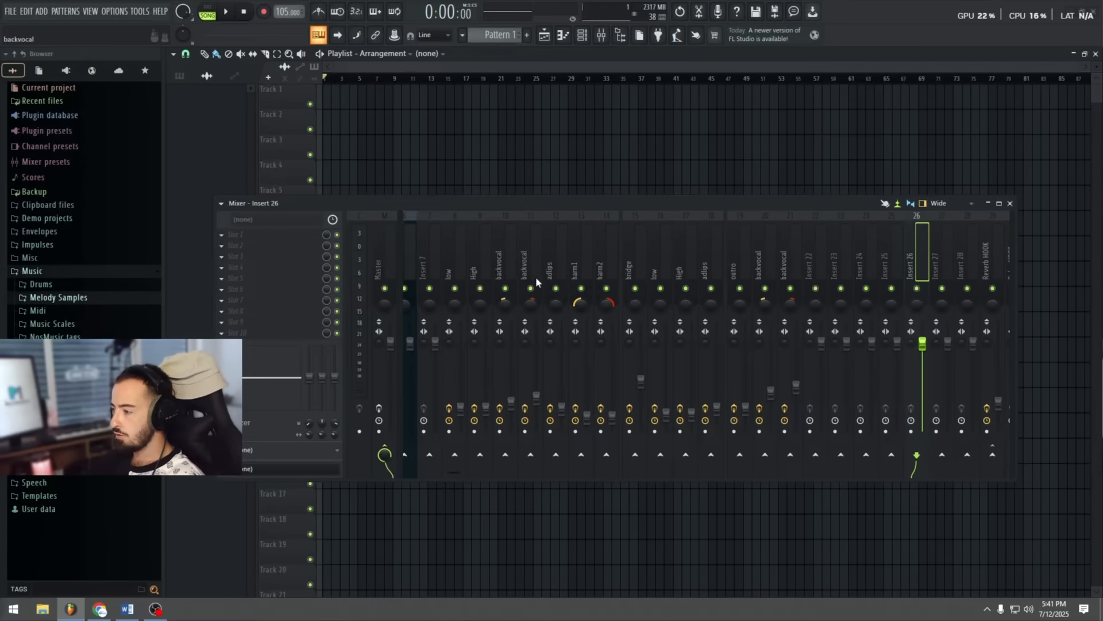
pyautogui.scroll(-3, 566, 271)
pyautogui.scroll(-6, 670, 260)
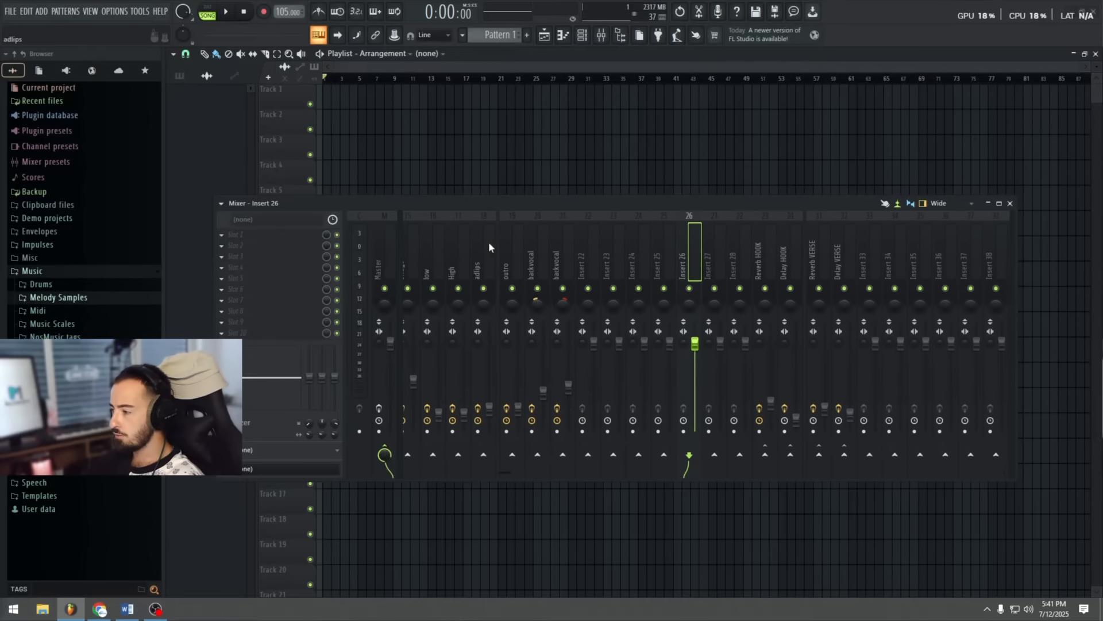
pyautogui.scroll(-6, 578, 233)
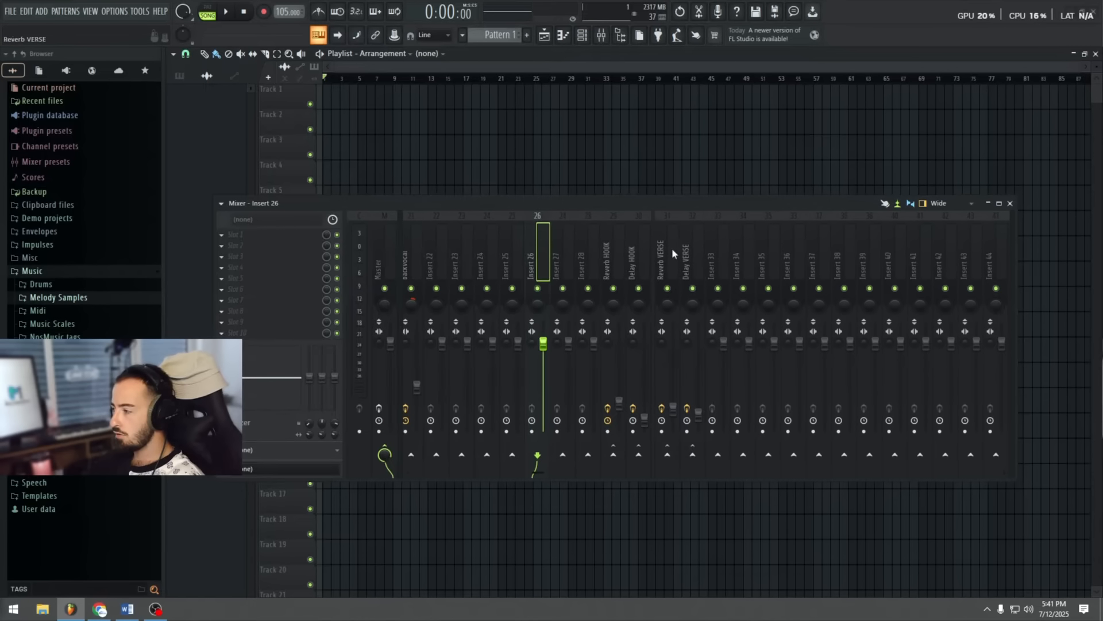
pyautogui.scroll(20, 743, 257)
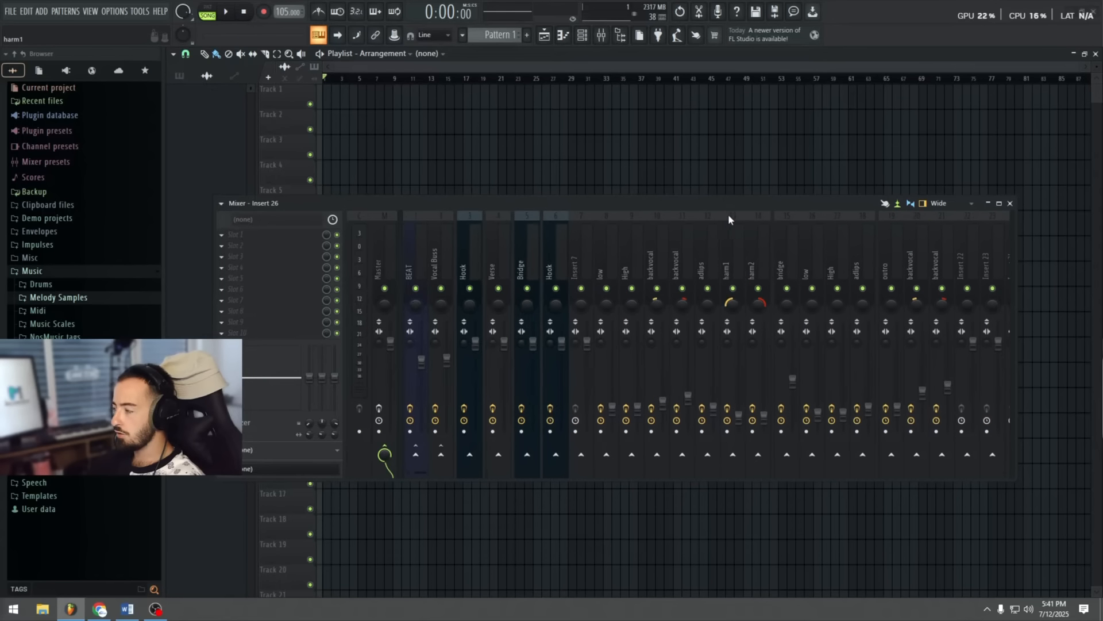
pyautogui.click(1009, 202)
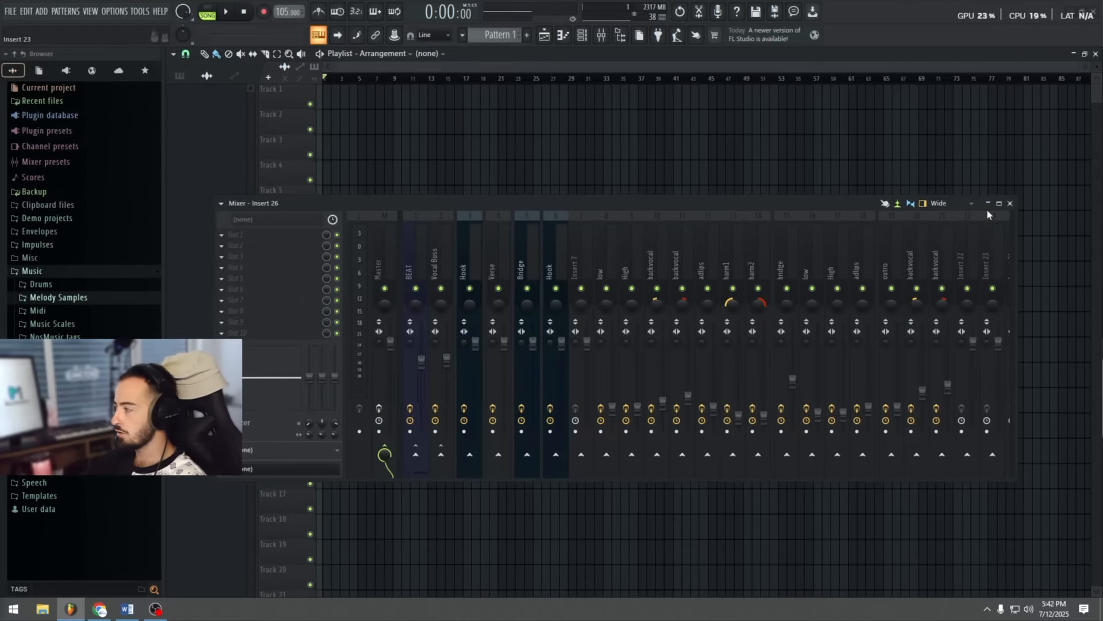
# Step: Reposition the mixer in the empty project and rename mixer track Insert 10 as Drums
pyautogui.moveTo(498, 208); pyautogui.dragTo(508, 243)
pyautogui.click(427, 272)
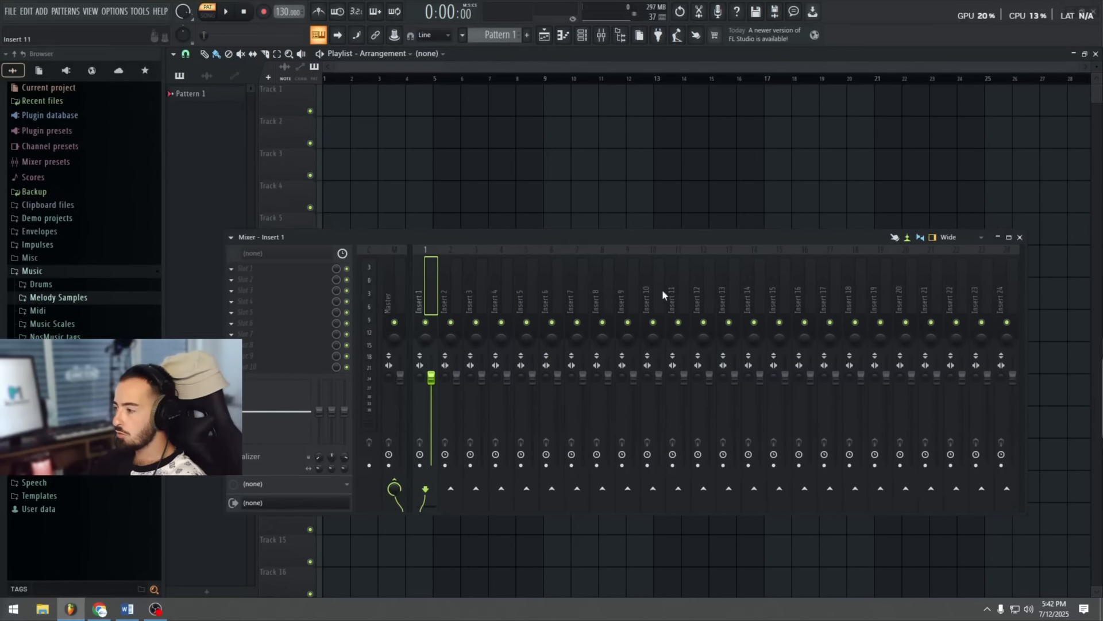
pyautogui.moveTo(663, 292)
pyautogui.mouseDown()
pyautogui.moveTo(434, 293)
pyautogui.moveTo(706, 287)
pyautogui.moveTo(481, 276)
pyautogui.moveTo(665, 280)
pyautogui.mouseUp()
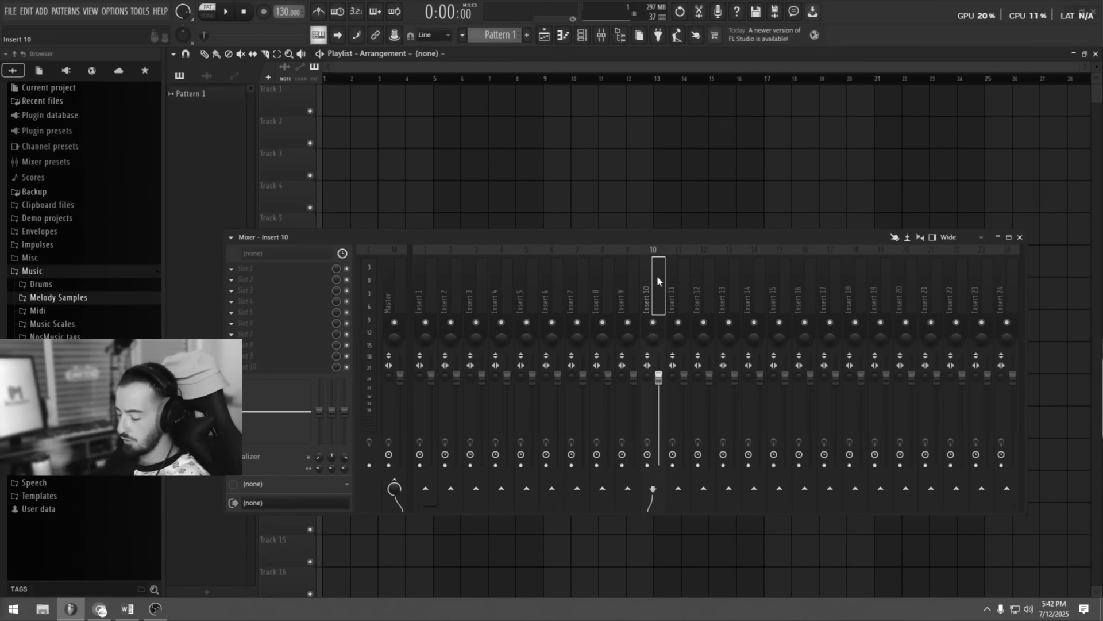
pyautogui.press('F2')
pyautogui.write('Drums')
pyautogui.press('Return')
pyautogui.press('Right')
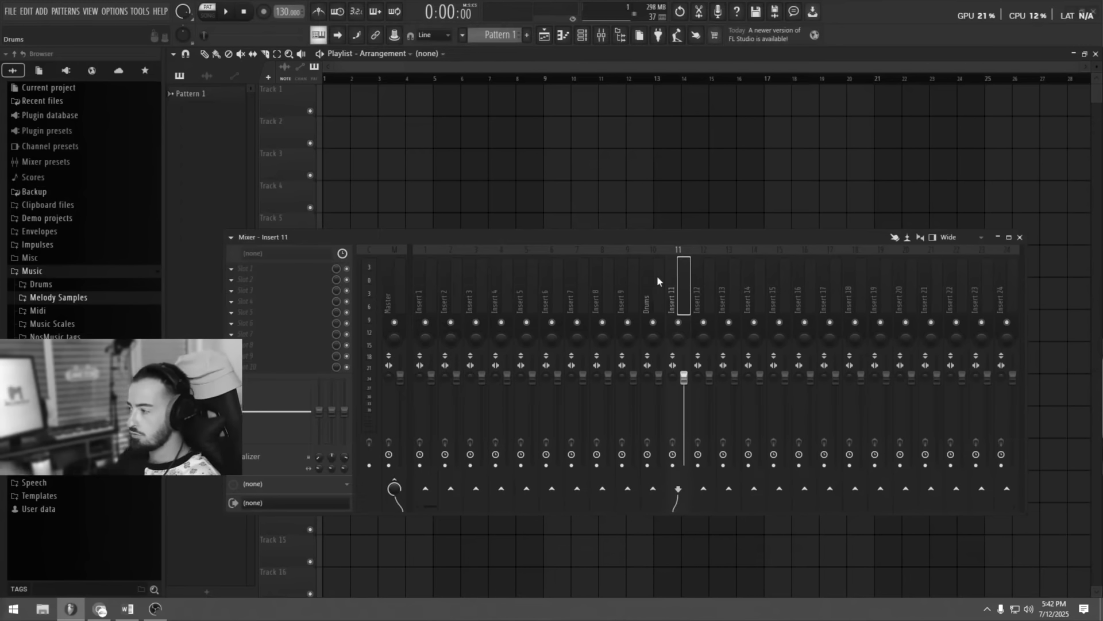
# Step: Rename mixer track Insert 11 as Kick and Insert 12 as 808
pyautogui.rightClick(684, 288)
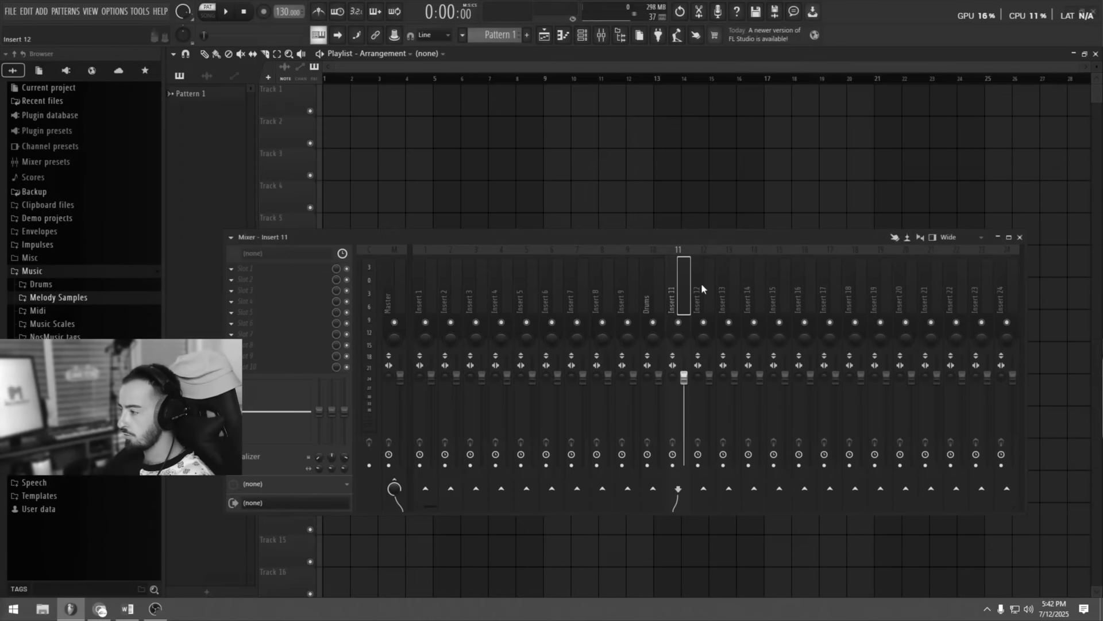
pyautogui.click(722, 259)
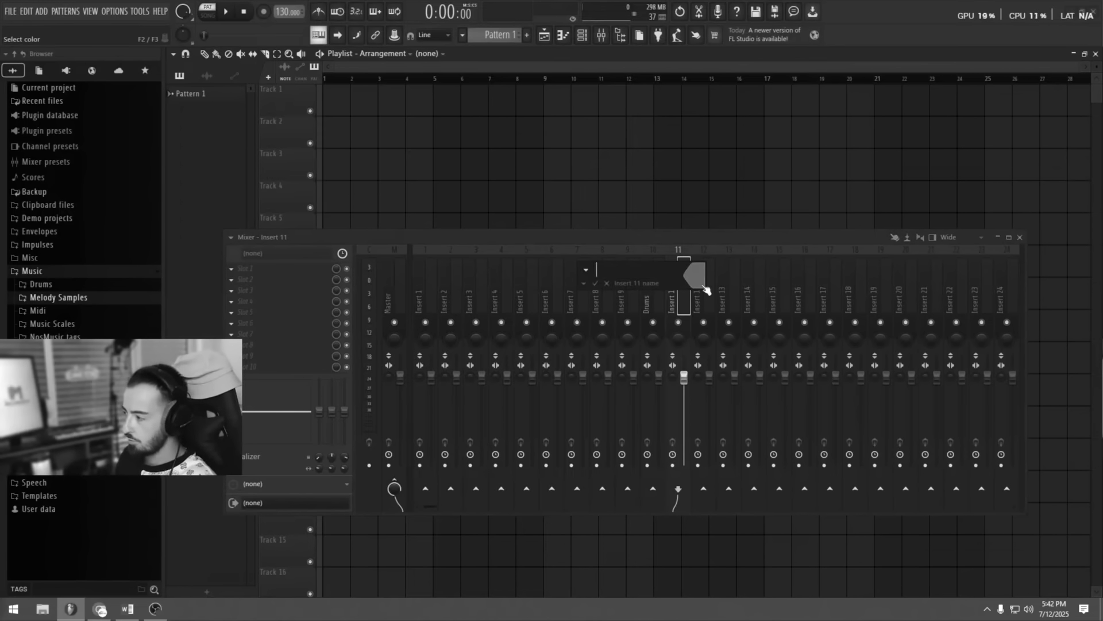
pyautogui.write('Kick')
pyautogui.press('Return')
pyautogui.press('Right')
pyautogui.press('F2')
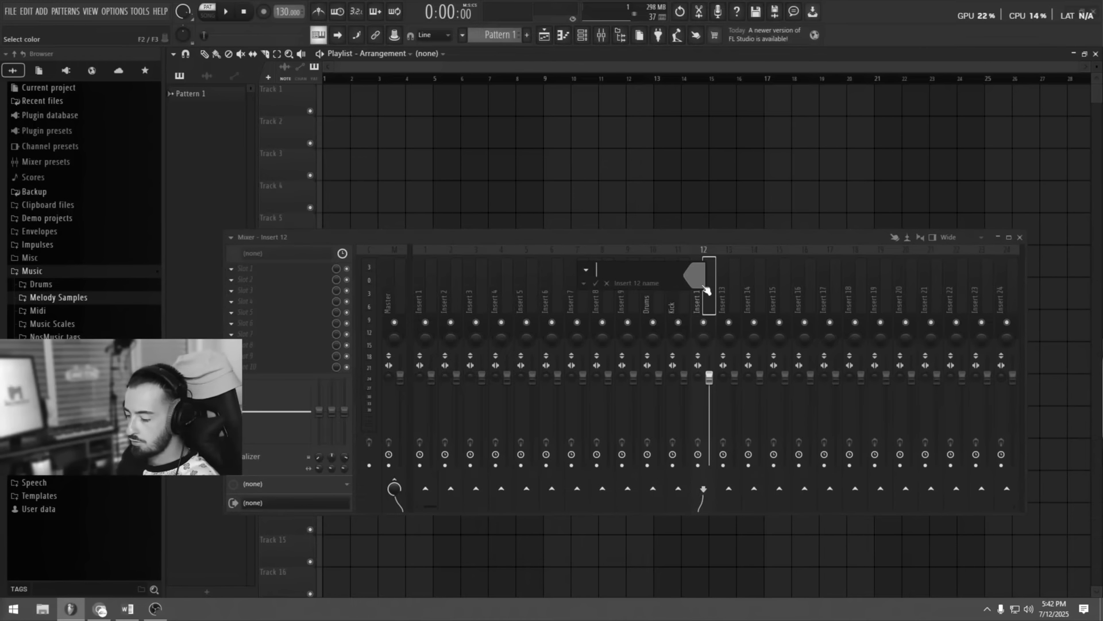
pyautogui.write('808')
pyautogui.press('Return')
# Step: Rename mixer track Insert 13 as Snare
pyautogui.press('Right')
pyautogui.press('F2')
pyautogui.write('Snare')
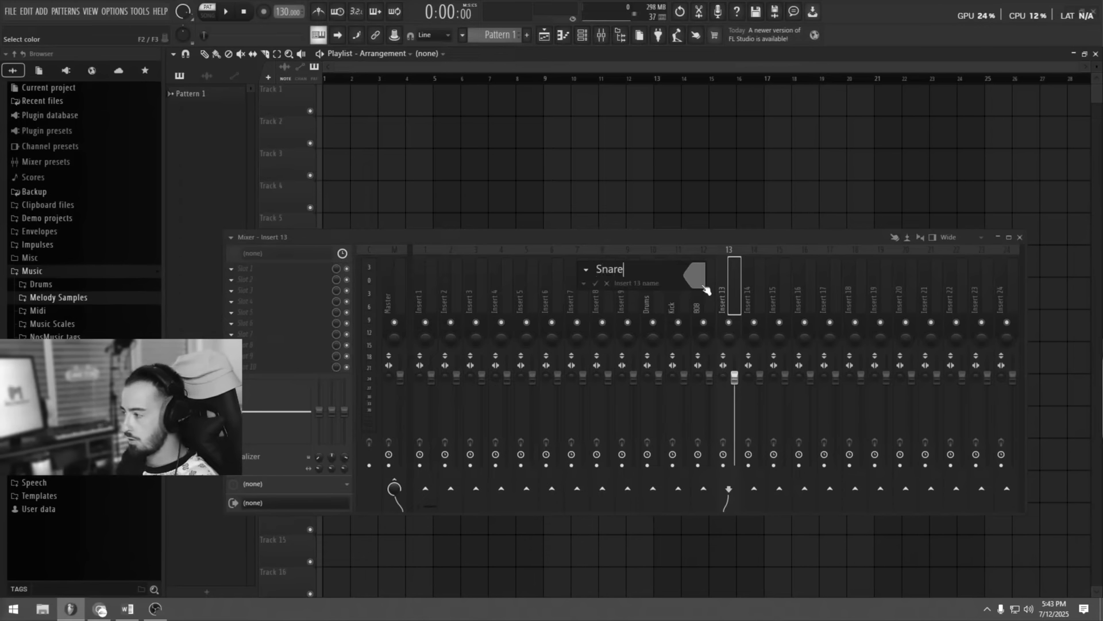
pyautogui.press('Return')
# Step: Rename mixer track Insert 1 as Instrument group
pyautogui.click(423, 281)
pyautogui.press('F2')
pyautogui.write('Instru')
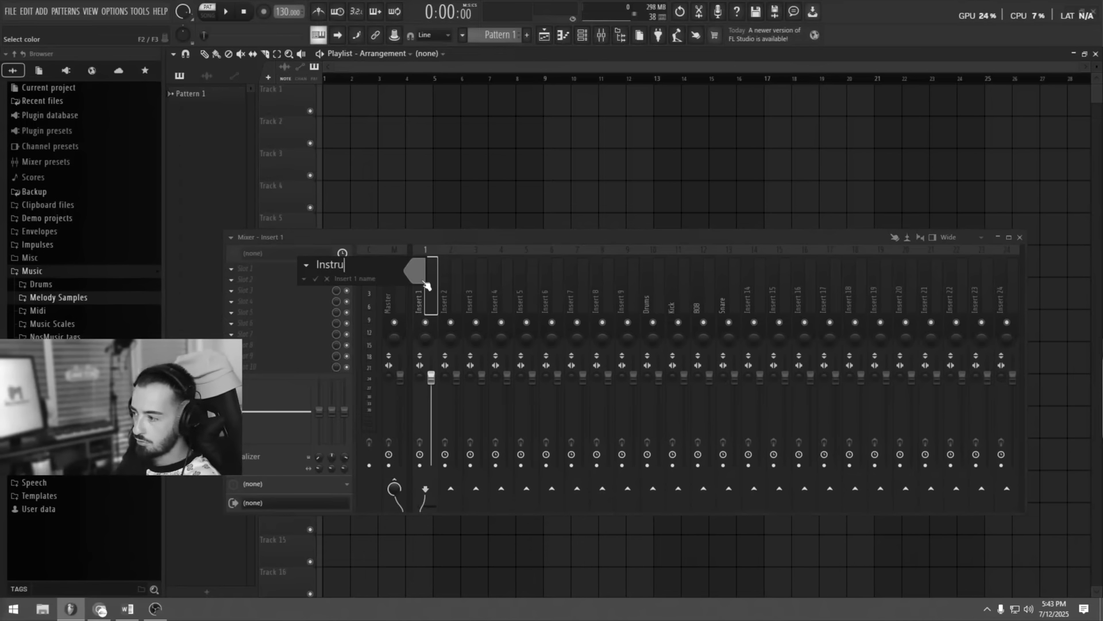
pyautogui.write('ment group')
pyautogui.press('Return')
# Step: Rename mixer track Insert 2 as piano and Insert 3 as guitar
pyautogui.press('Right')
pyautogui.press('F2')
pyautogui.write('piano')
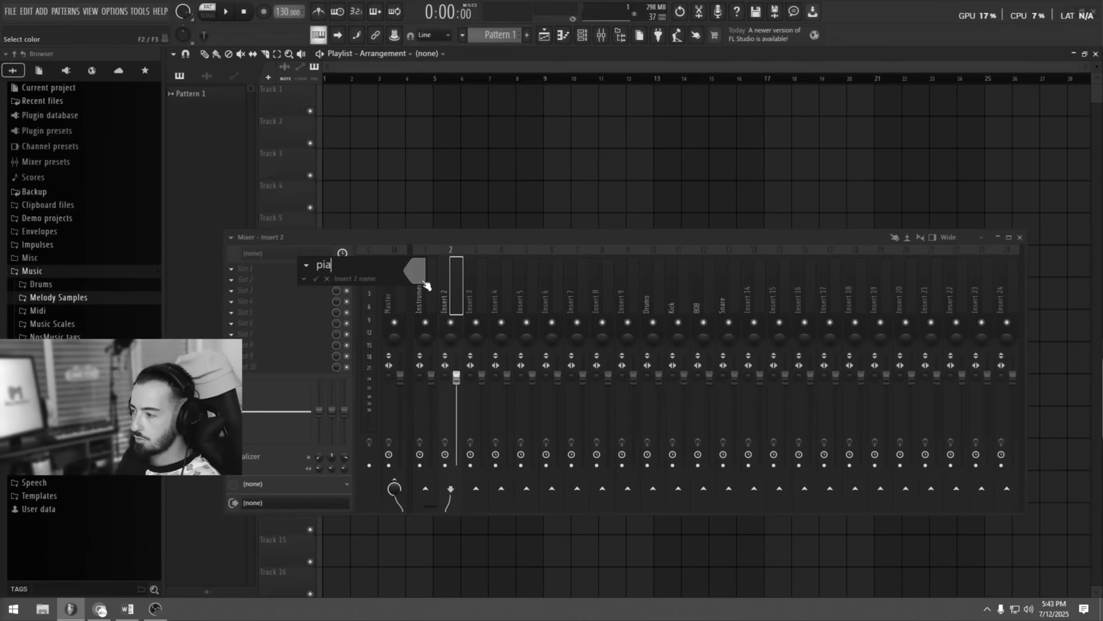
pyautogui.press('Return')
pyautogui.press('Right')
pyautogui.press('F2')
pyautogui.write('guitar')
pyautogui.press('Return')
pyautogui.press('Right')
pyautogui.press('Right')
pyautogui.press('Right')
pyautogui.press('Right')
pyautogui.press('Right')
pyautogui.press('Right')
pyautogui.press('Right')
pyautogui.press('Right')
pyautogui.press('Right')
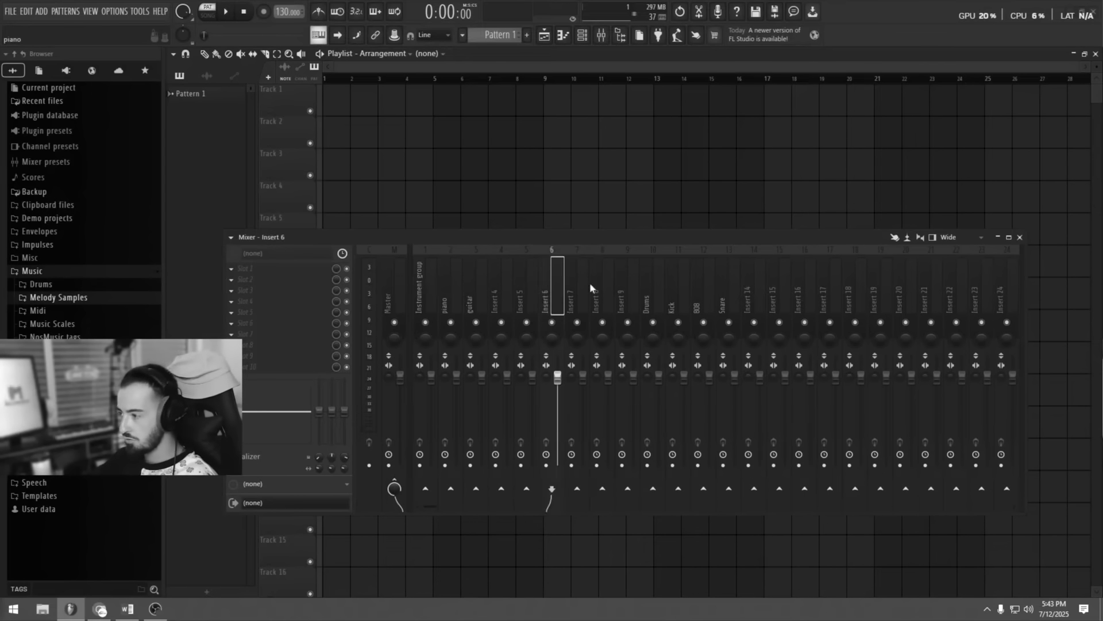
pyautogui.press('Left')
pyautogui.press('Left')
pyautogui.press('Left')
pyautogui.press('Left')
pyautogui.press('Left')
pyautogui.press('Left')
pyautogui.press('Left')
pyautogui.press('Left')
pyautogui.press('Left')
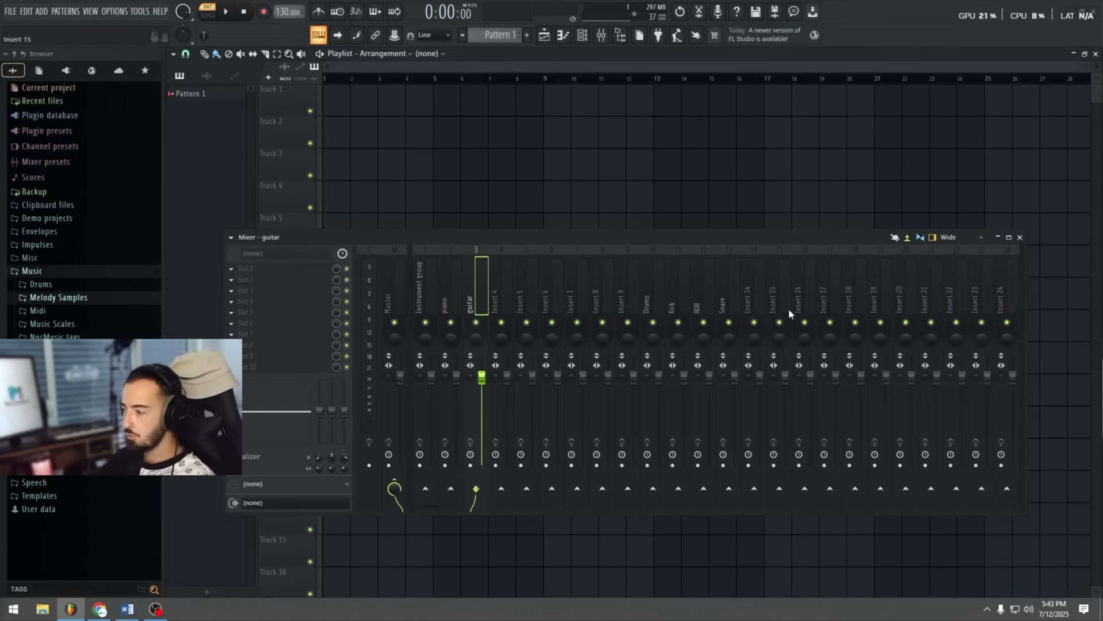
pyautogui.press('Left')
pyautogui.press('Left')
pyautogui.press('Right')
pyautogui.press('Right')
pyautogui.press('Right')
pyautogui.press('Right')
pyautogui.press('Right')
pyautogui.press('Right')
pyautogui.press('Right')
pyautogui.press('Right')
pyautogui.press('Right')
pyautogui.press('Right')
pyautogui.press('Left')
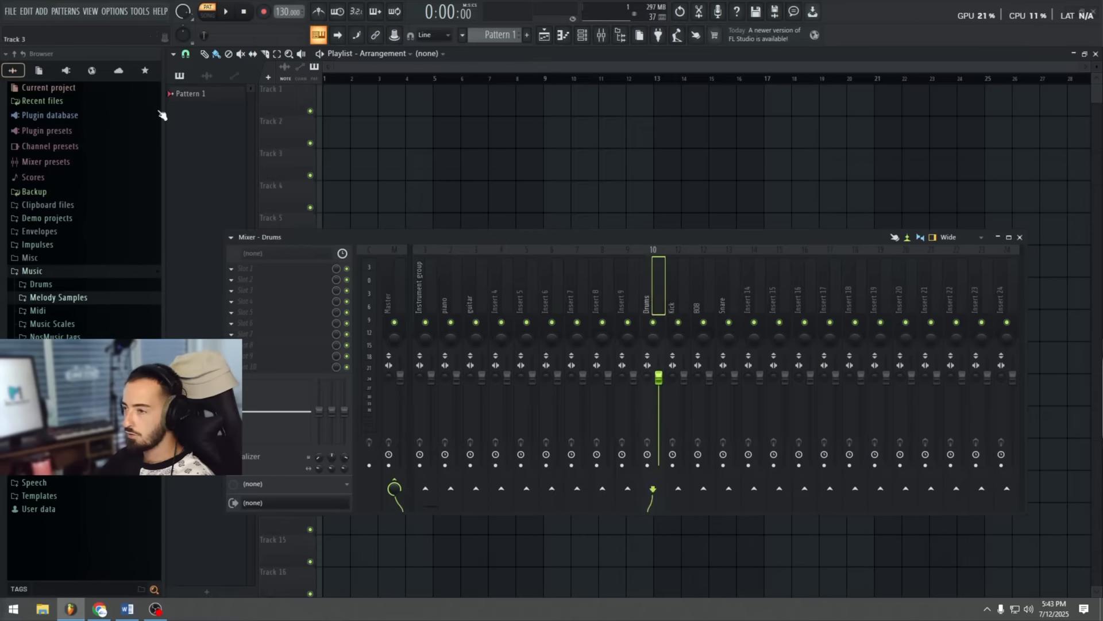
# Step: Save the project with its named mixer tracks as a template called Beat
pyautogui.click(9, 11)
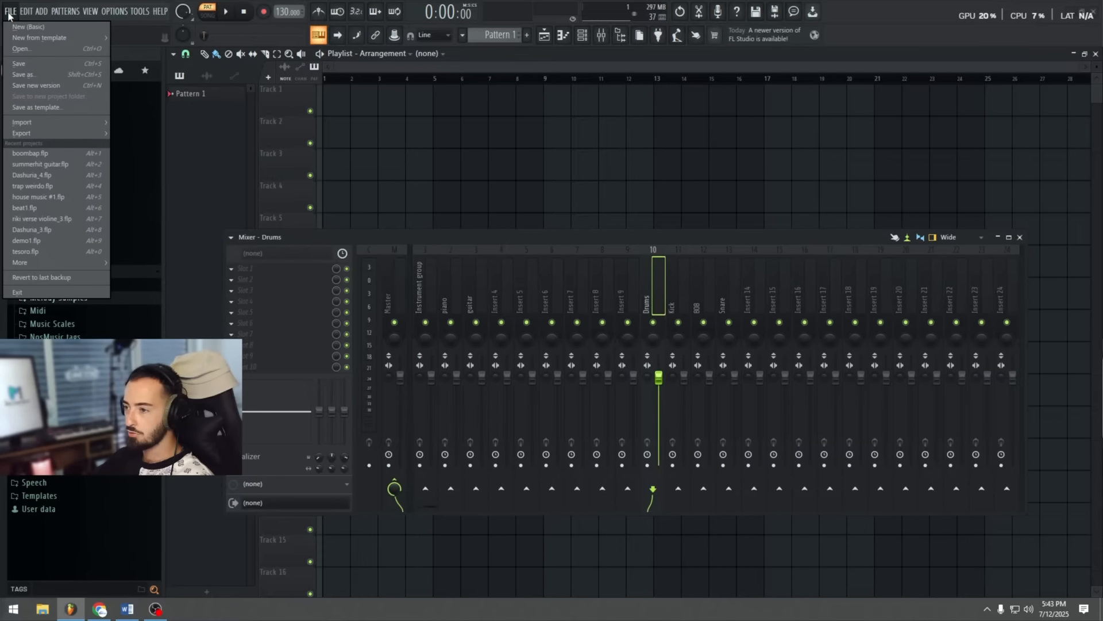
pyautogui.click(39, 111)
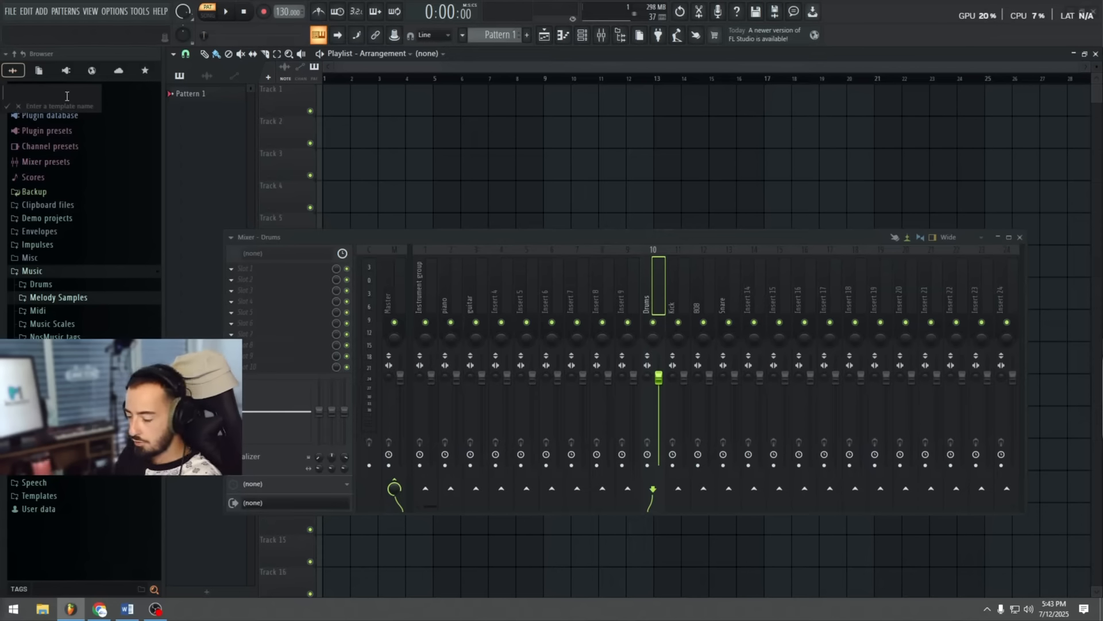
pyautogui.press('Return')
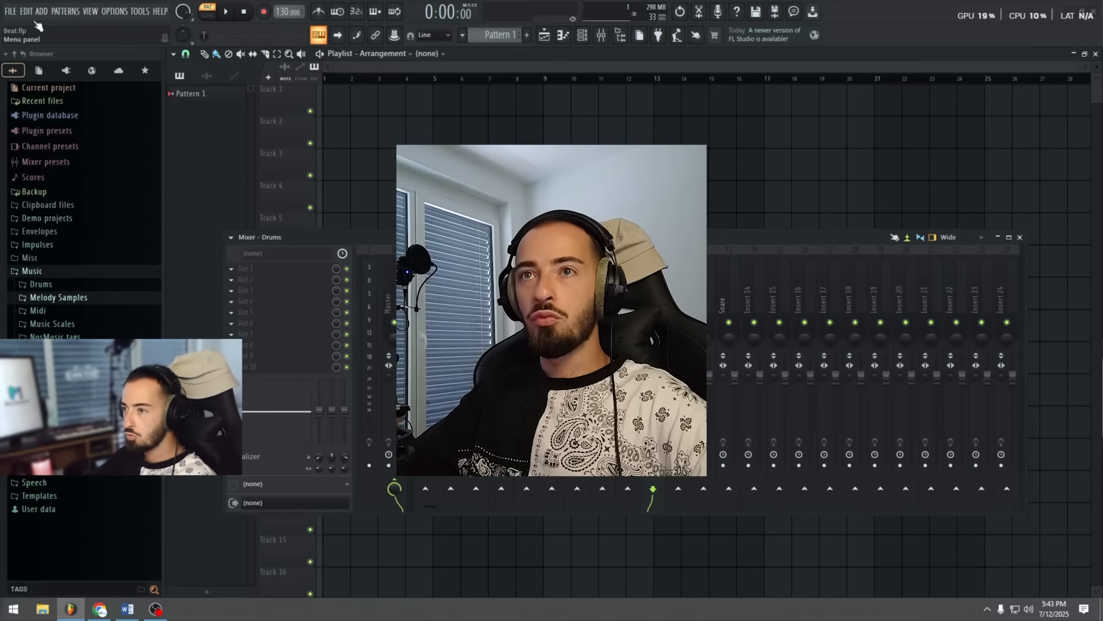
# Step: Start a new project from the Beat template and check its named mixer tracks
pyautogui.click(11, 10)
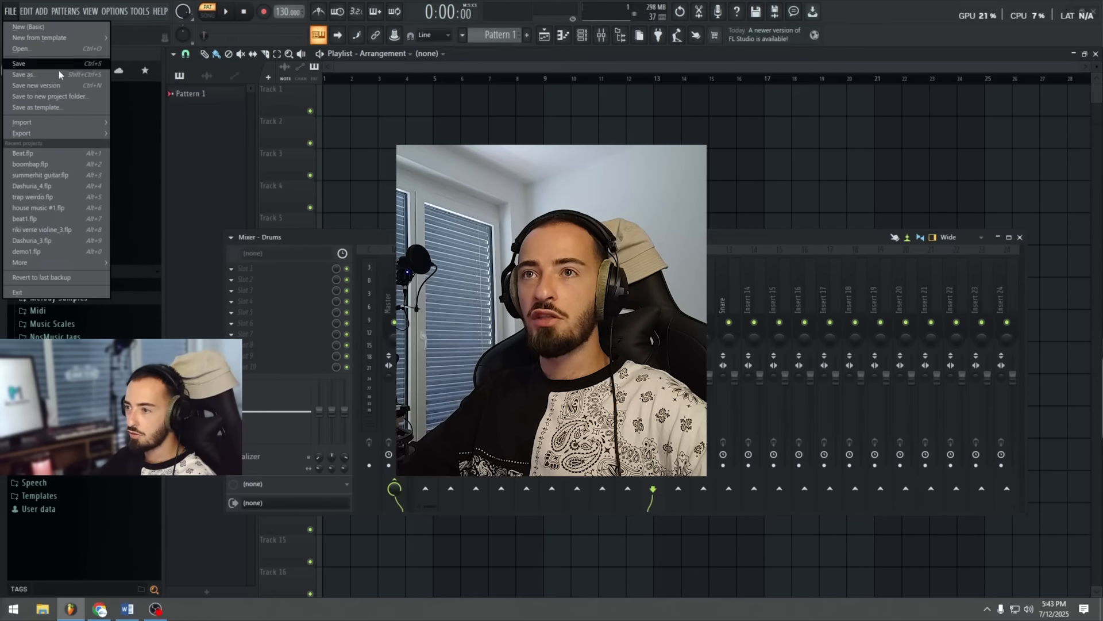
pyautogui.click(90, 11)
pyautogui.click(10, 11)
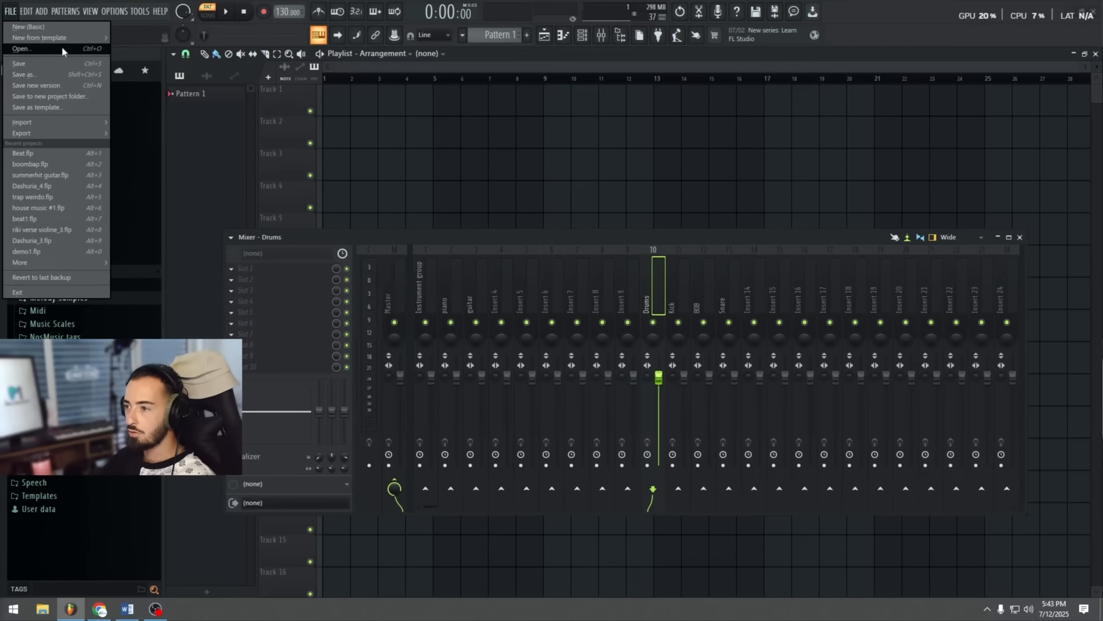
pyautogui.moveTo(74, 39)
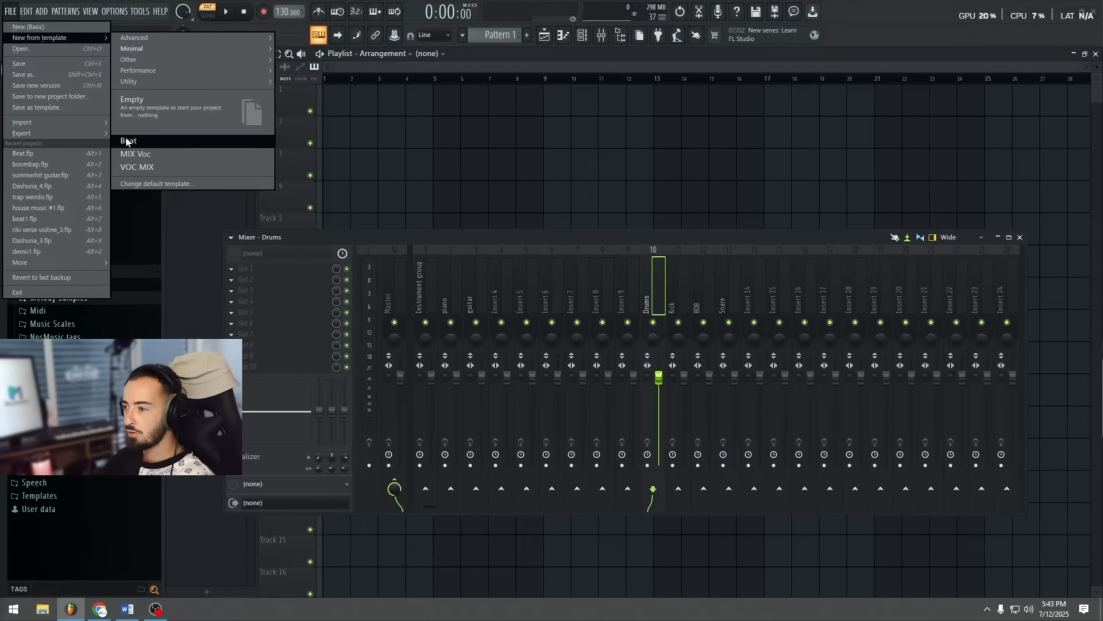
pyautogui.click(130, 141)
pyautogui.click(478, 292)
pyautogui.click(453, 293)
pyautogui.click(558, 275)
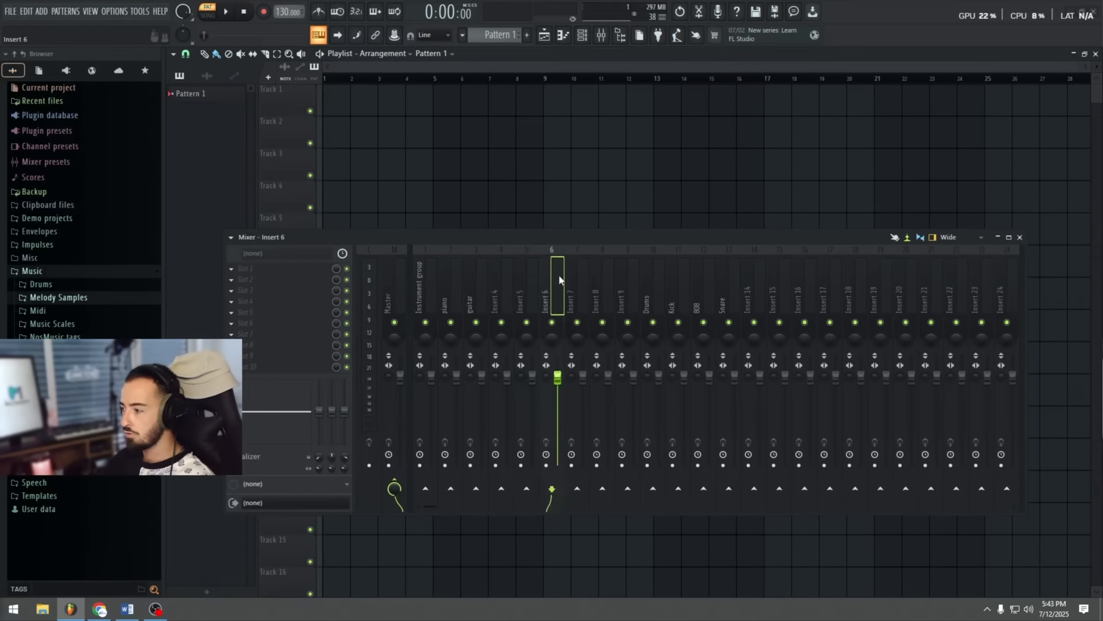
pyautogui.click(726, 288)
pyautogui.click(701, 292)
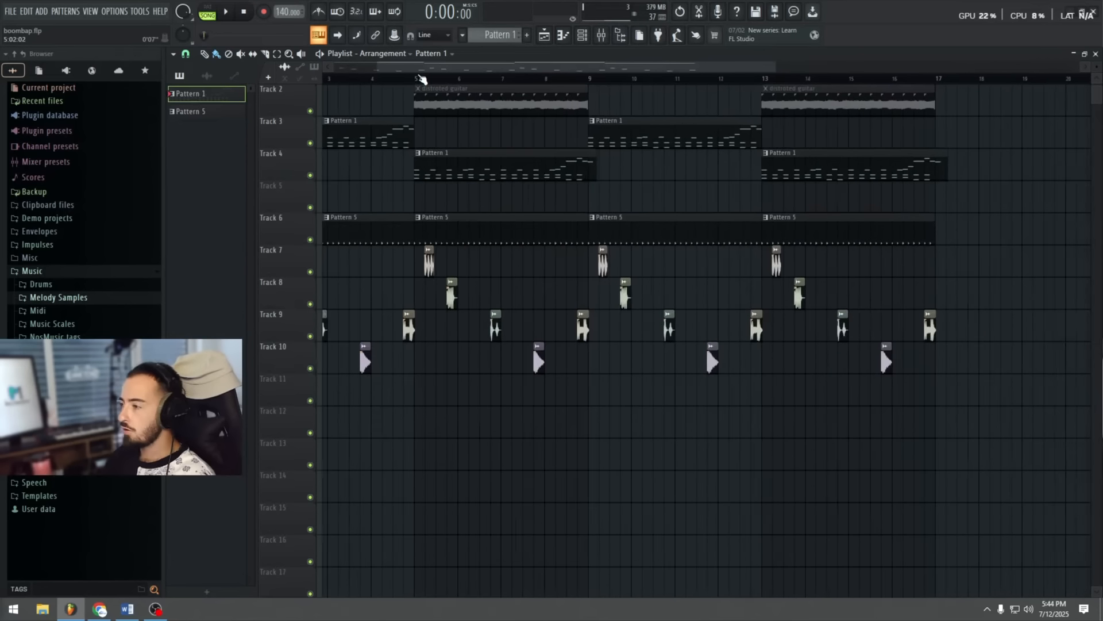
# Step: Set the playback position of the boombap arrangement to about bar 28, past the last clips
pyautogui.scroll(-3, 418, 81)
pyautogui.scroll(2, 617, 84)
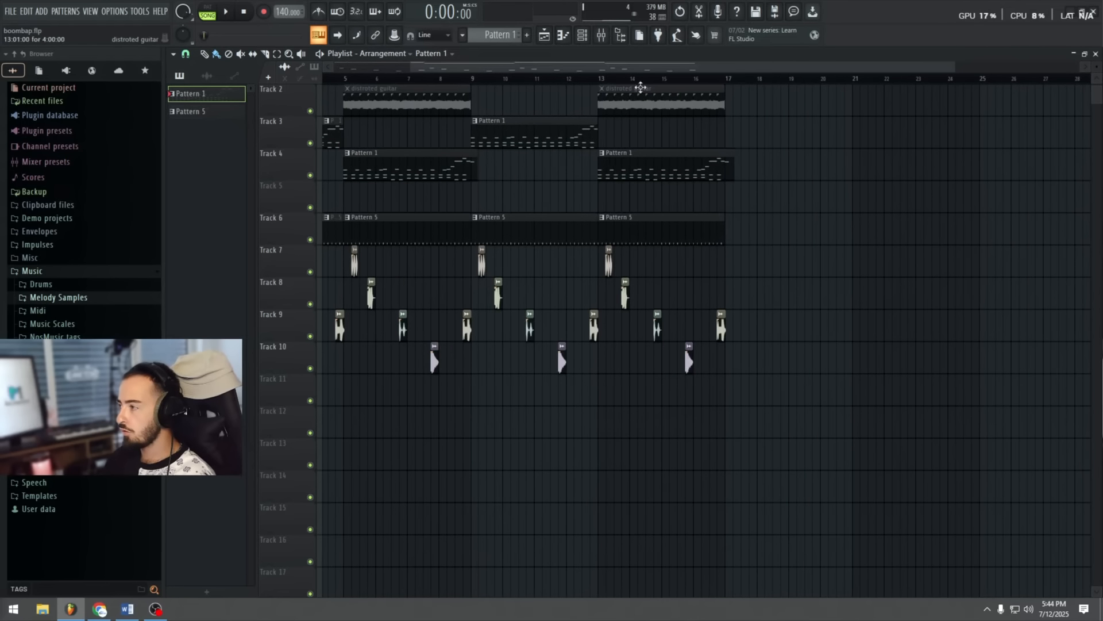
pyautogui.scroll(-2, 661, 81)
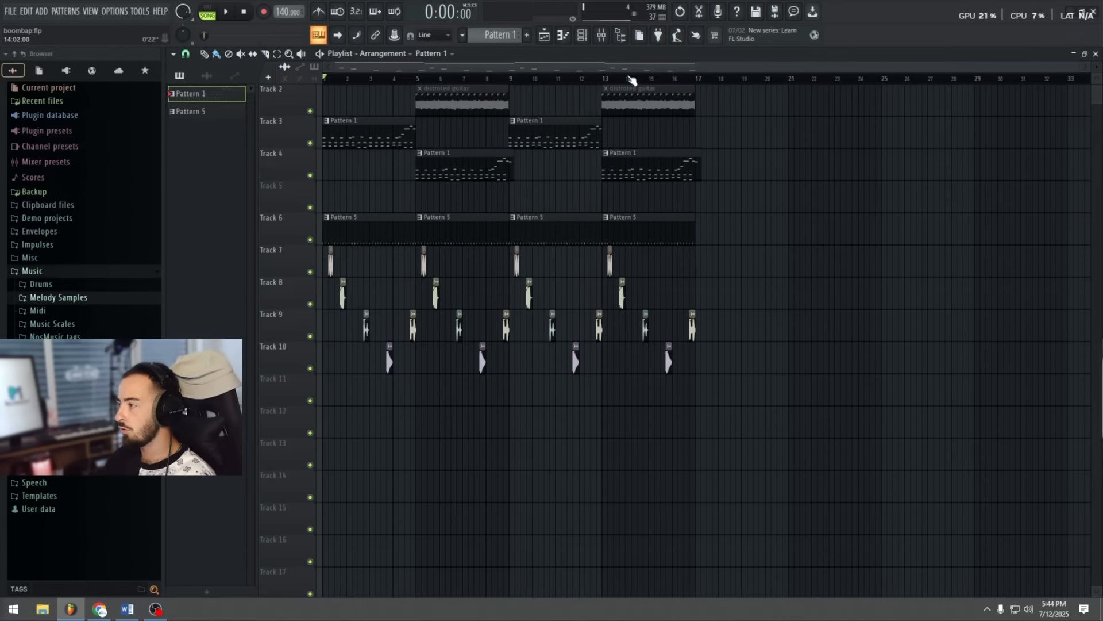
pyautogui.moveTo(853, 78); pyautogui.dragTo(954, 78)
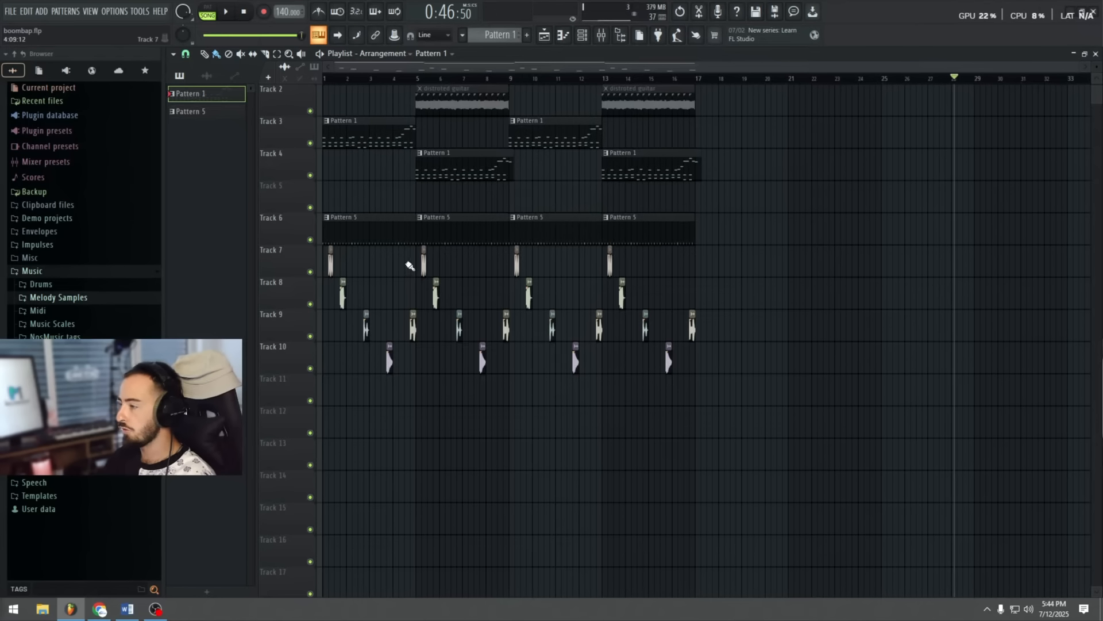
pyautogui.scroll(2, 653, 82)
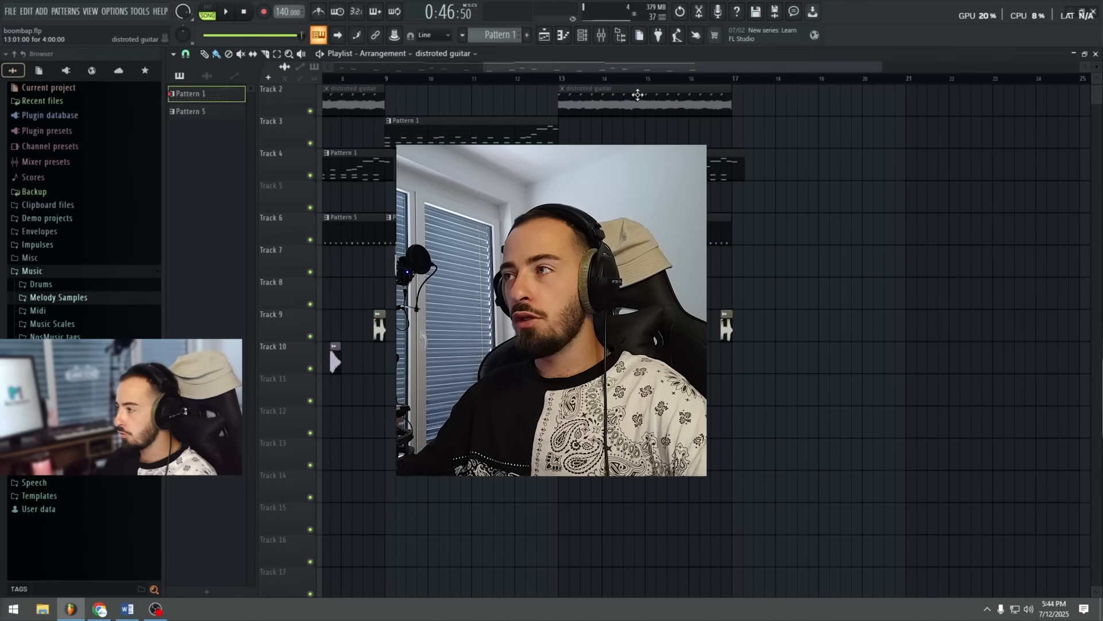
# Step: Place a copy of the "distroted guitar" clip on Track 2 at bar 17, directly after the existing one
pyautogui.click(638, 94)
pyautogui.click(752, 106)
pyautogui.moveTo(771, 107); pyautogui.dragTo(730, 98)
pyautogui.scroll(4, 754, 83)
pyautogui.scroll(-5, 717, 84)
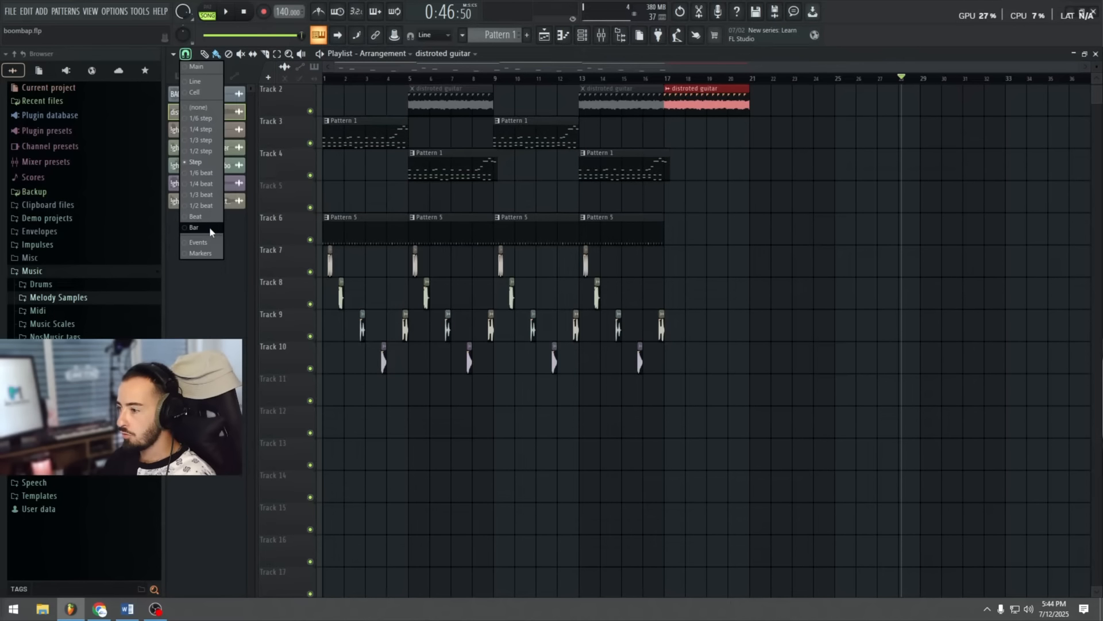
# Step: Set the playlist snap to Bar and place another Pattern 5 clip on Track 6 at bar 17
pyautogui.click(210, 228)
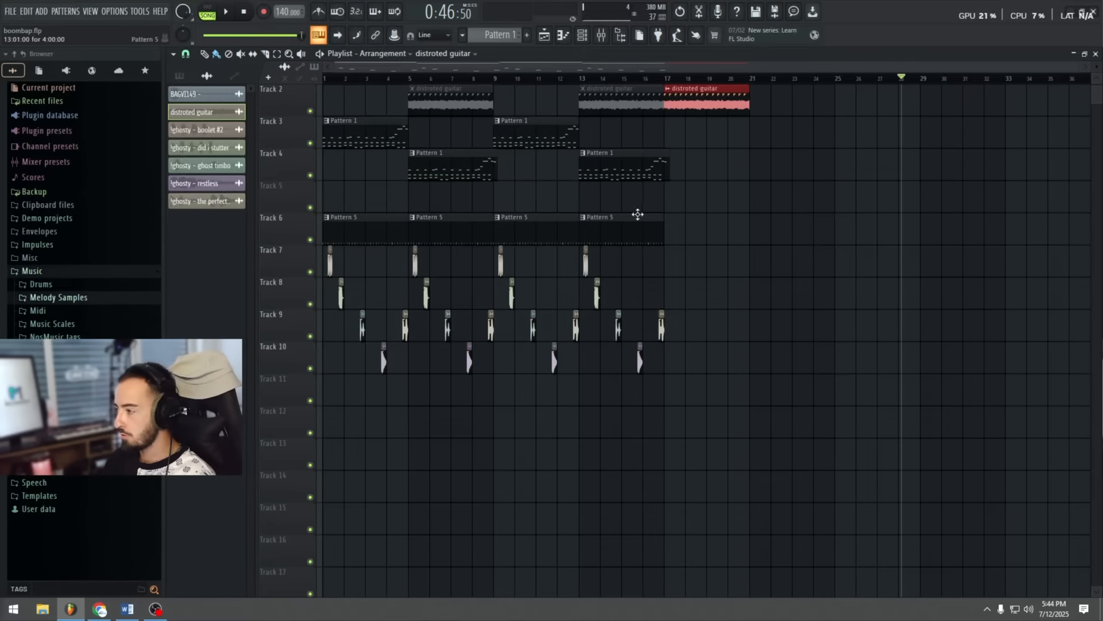
pyautogui.click(638, 216)
pyautogui.click(673, 228)
pyautogui.scroll(3, 679, 81)
pyautogui.scroll(-2, 681, 90)
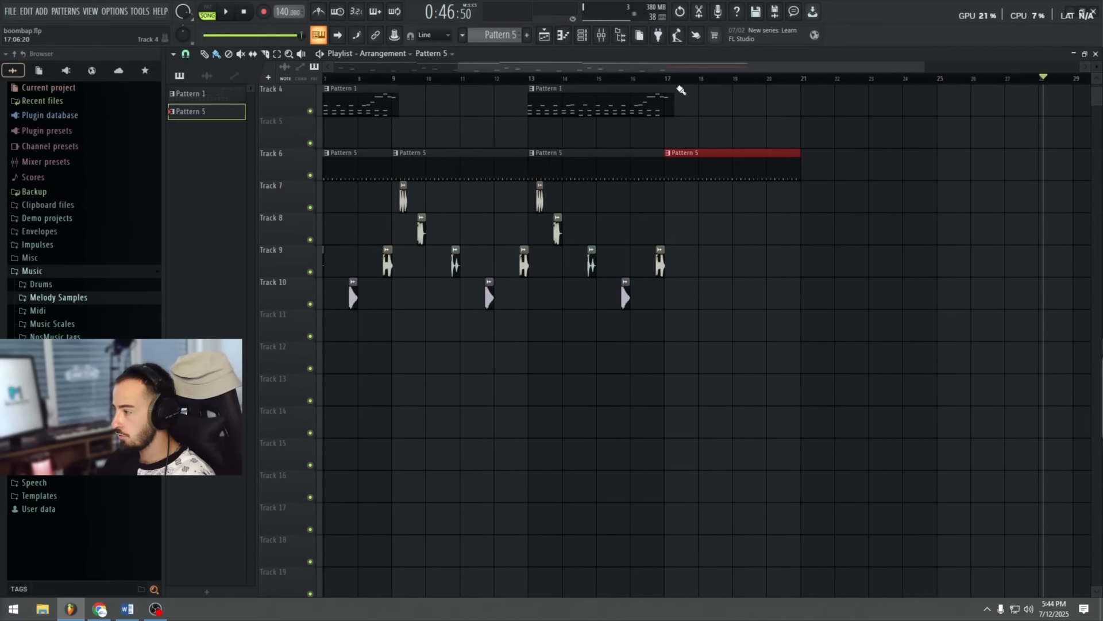
# Step: Delete the "distroted guitar" clip that starts at bar 17 on Track 2
pyautogui.moveTo(686, 340); pyautogui.dragTo(532, 181)
pyautogui.scroll(-3, 570, 84)
pyautogui.scroll(3, 747, 198)
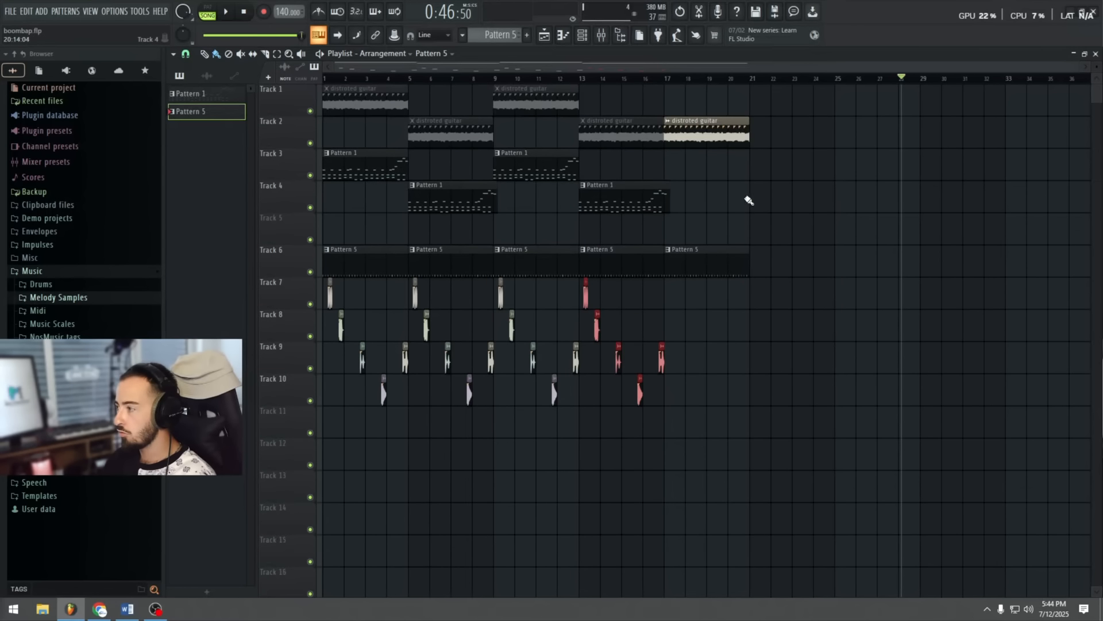
pyautogui.scroll(-4, 711, 230)
pyautogui.scroll(4, 714, 240)
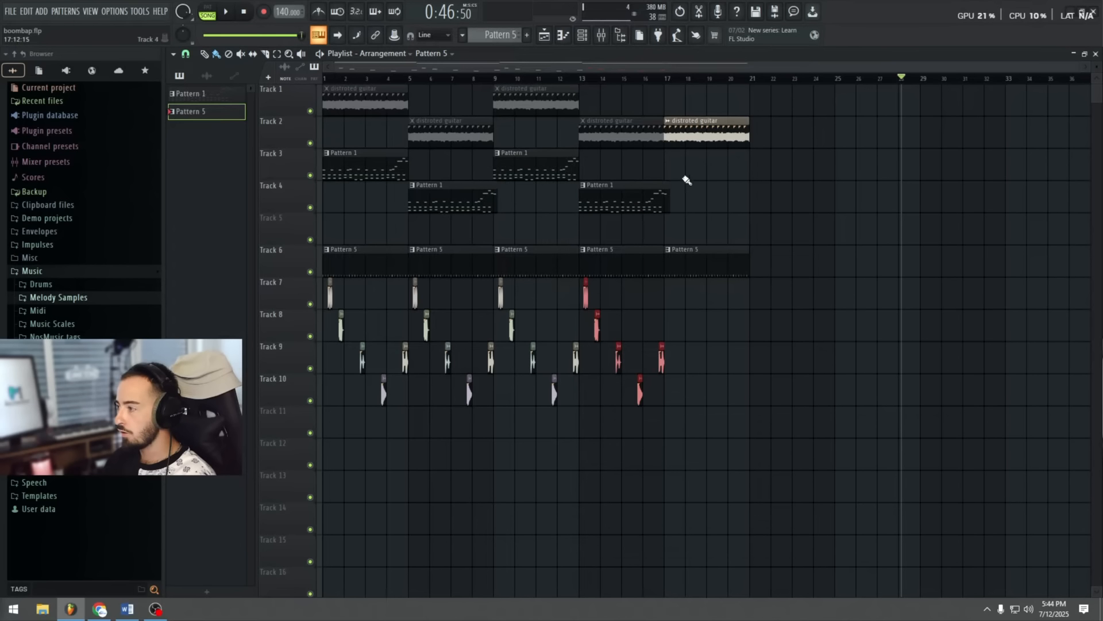
pyautogui.rightClick(710, 128)
# Step: Duplicate the drum hits on Tracks 7 to 10 from the bar 13 section into the section starting at bar 17
pyautogui.scroll(2, 615, 86)
pyautogui.scroll(2, 615, 87)
pyautogui.moveTo(773, 424); pyautogui.dragTo(551, 300)
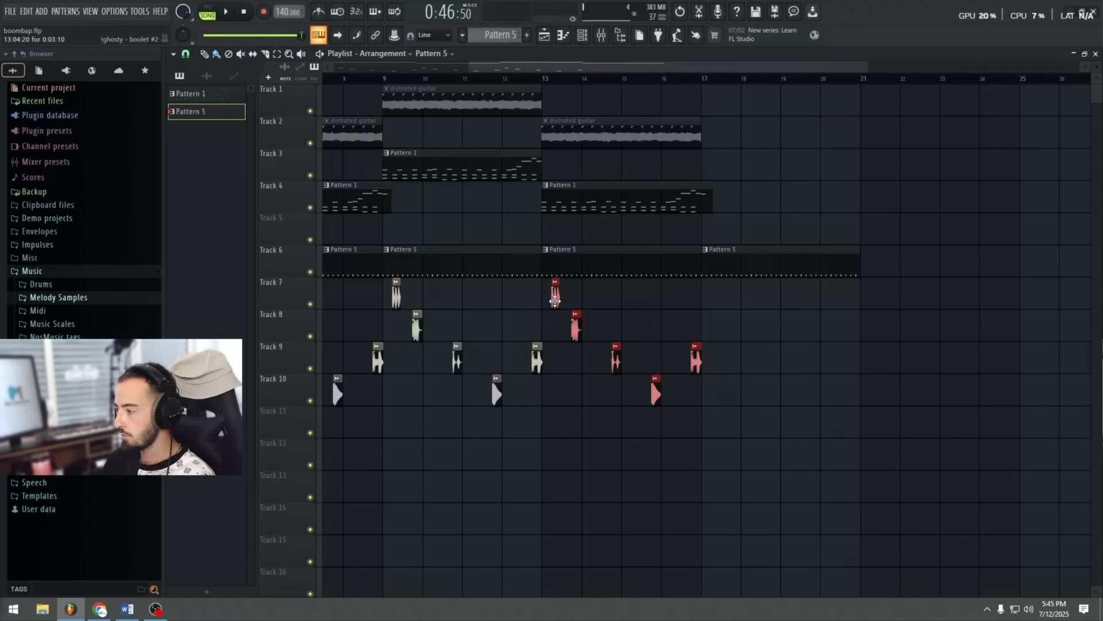
pyautogui.moveTo(556, 299); pyautogui.dragTo(718, 298)
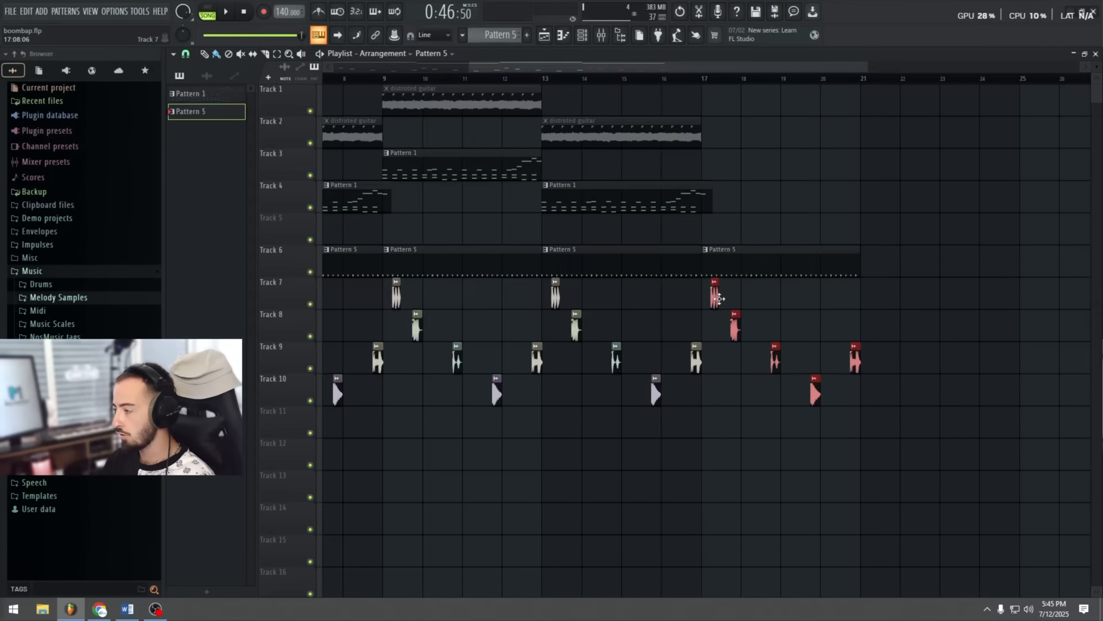
pyautogui.click(941, 332)
pyautogui.rightClick(954, 332)
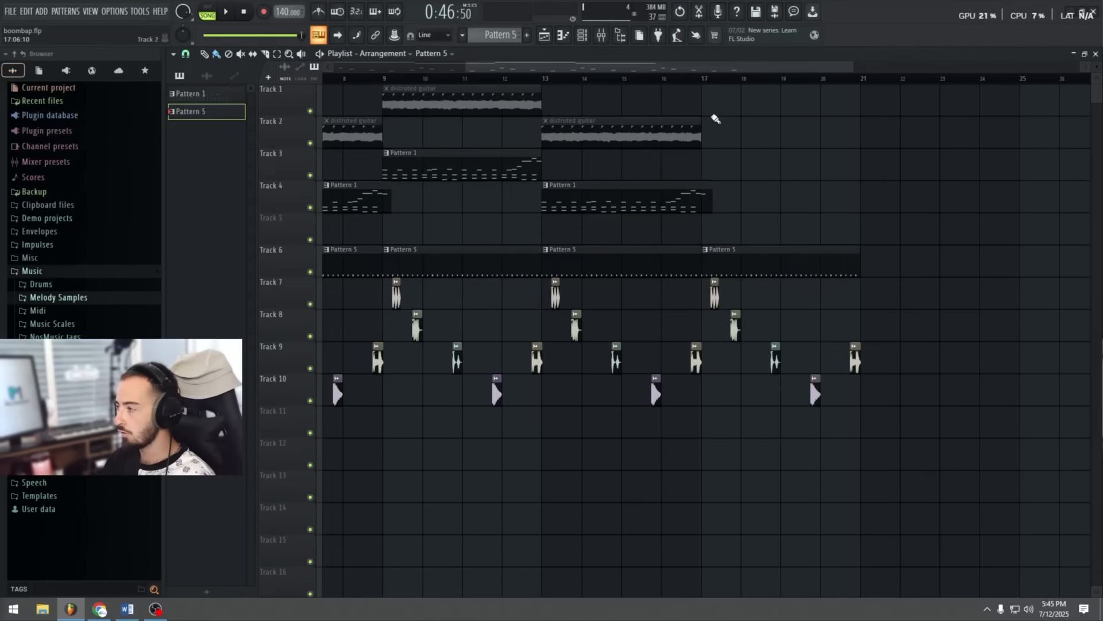
# Step: Set the playback position to bar 17 and play the extended section
pyautogui.scroll(-3, 705, 87)
pyautogui.click(674, 80)
pyautogui.scroll(3, 672, 83)
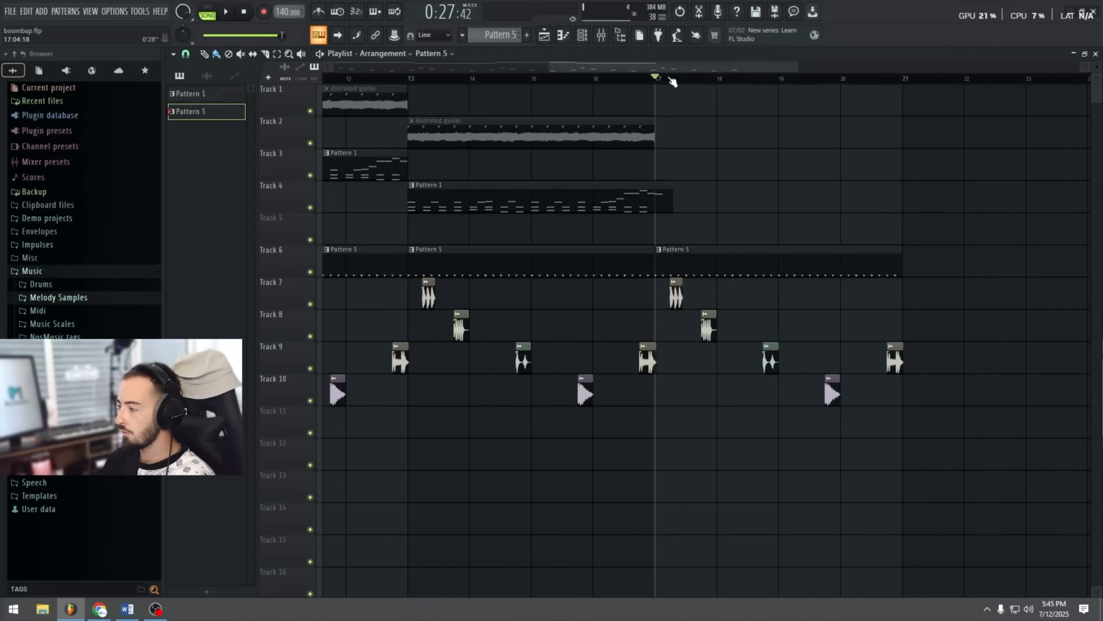
pyautogui.press('space')
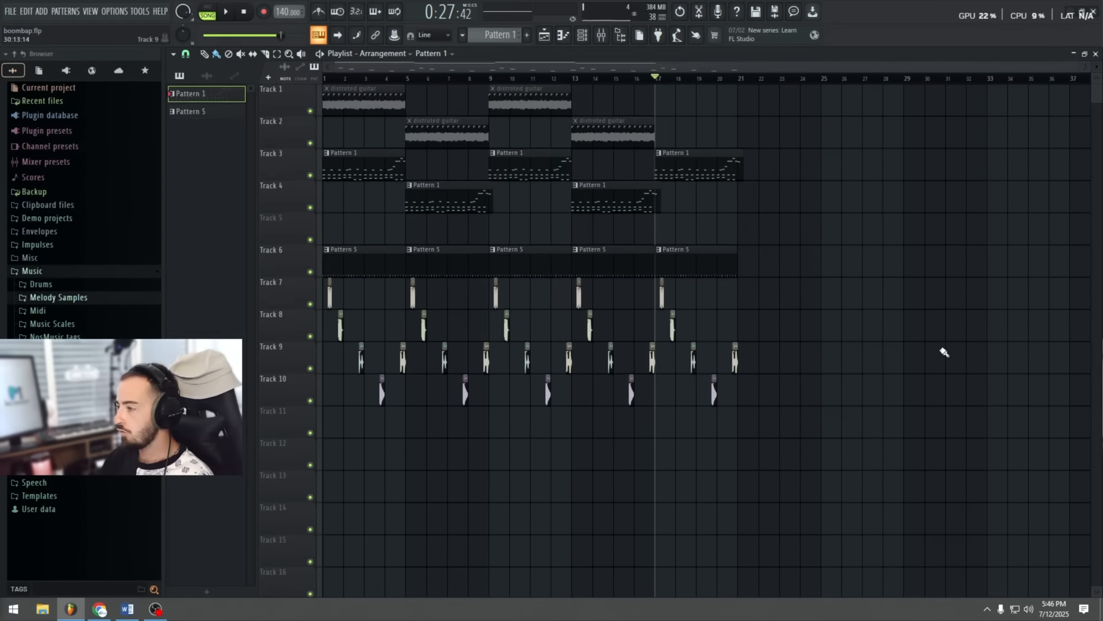
pyautogui.moveTo(864, 407); pyautogui.dragTo(270, 85)
pyautogui.click(814, 235)
pyautogui.rightClick(844, 220)
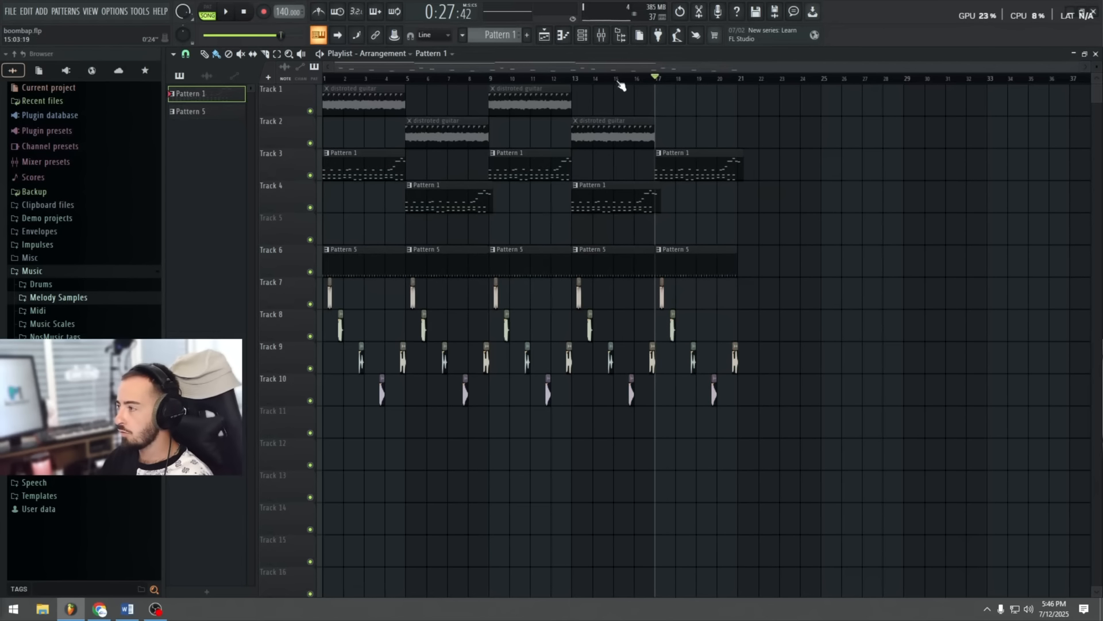
# Step: Open the mixer on the ghosty snare 3 track and place its window below the playlist clips
pyautogui.click(602, 36)
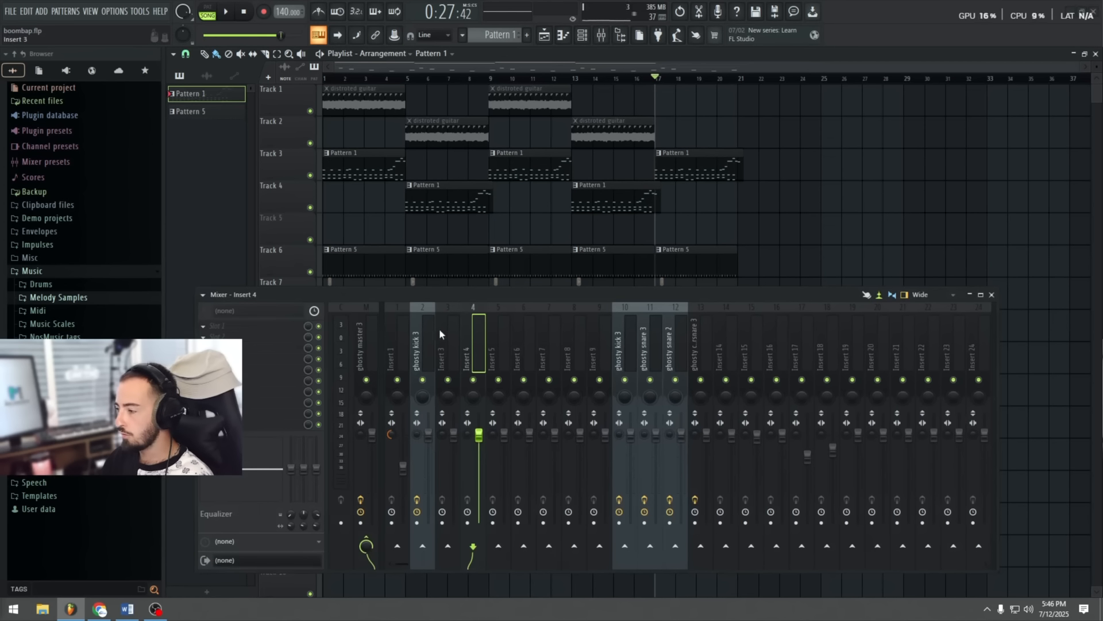
pyautogui.moveTo(440, 335); pyautogui.dragTo(655, 361)
pyautogui.moveTo(572, 295); pyautogui.dragTo(597, 432)
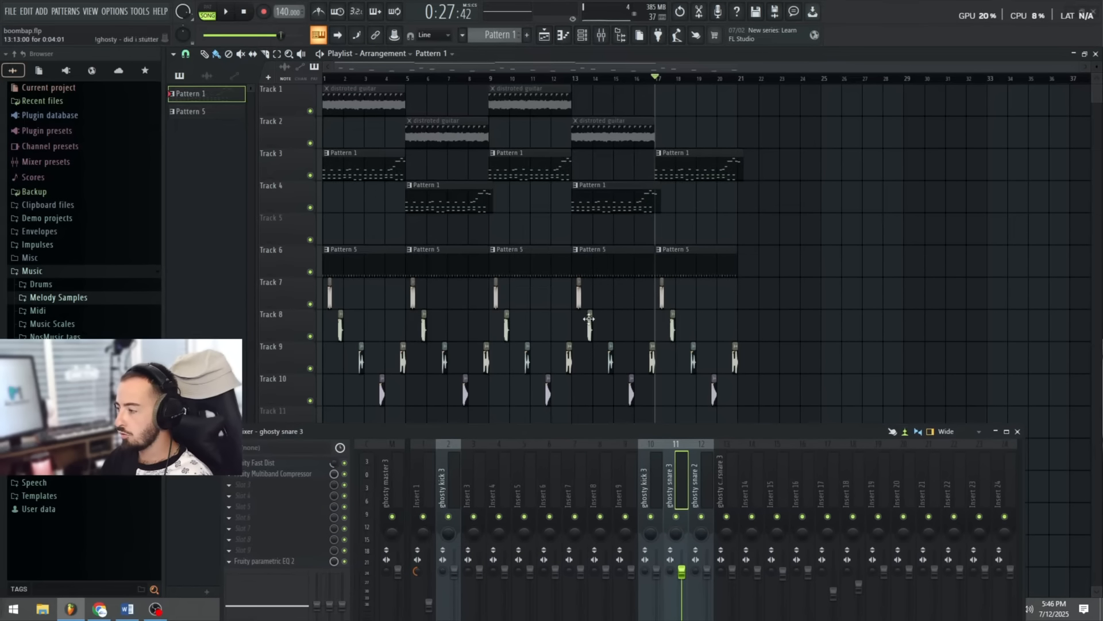
# Step: Route the "!ghosty - boolet #2" audio clip to mixer track 13 in its channel settings
pyautogui.doubleClick(589, 319)
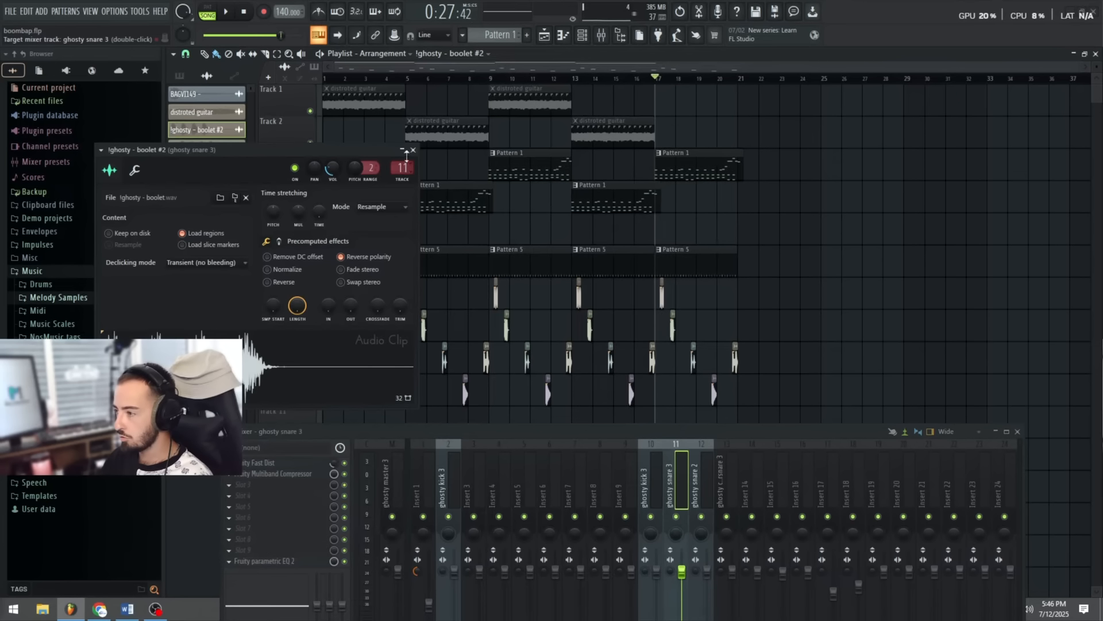
pyautogui.scroll(2, 407, 154)
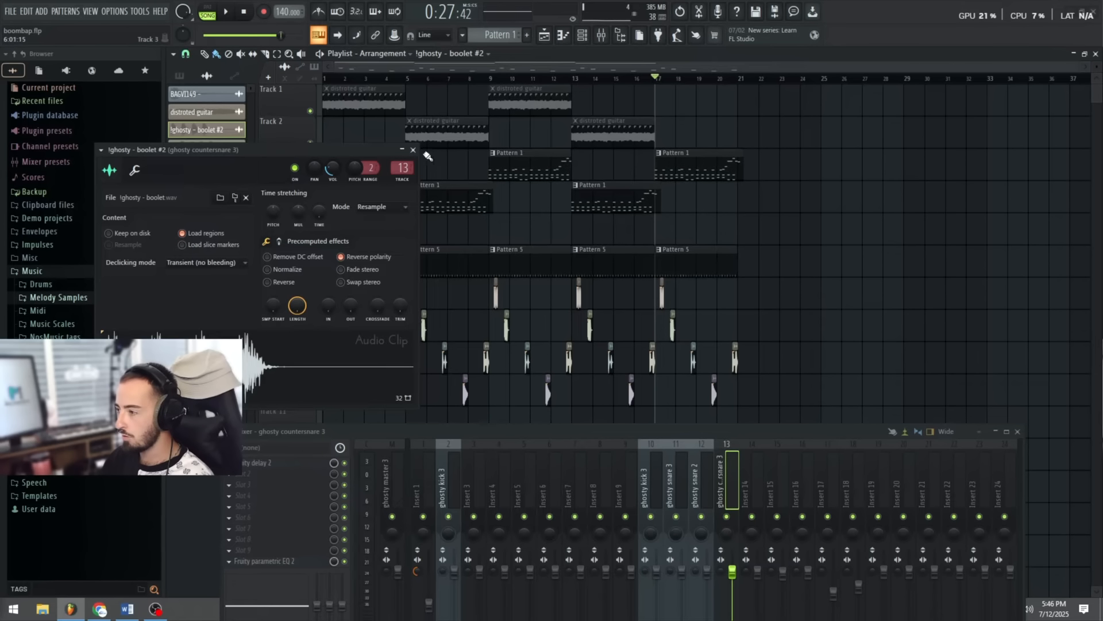
pyautogui.click(413, 150)
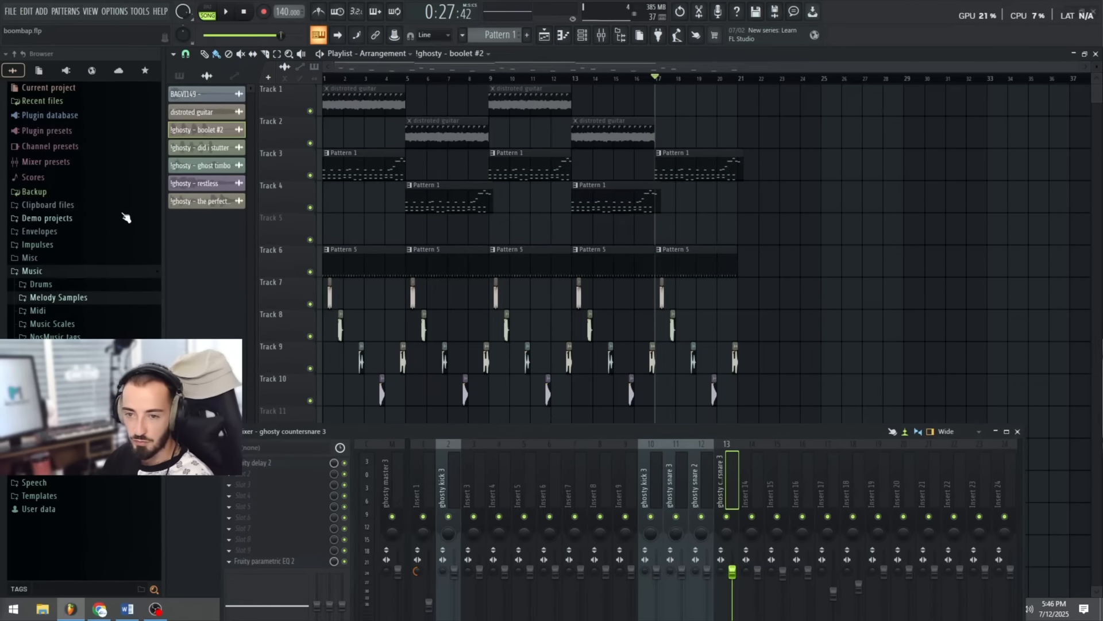
# Step: Link the "!ghosty - boolet #2" clip on Track 7 to free mixer track 5, carrying over its name and colour
pyautogui.click(579, 296)
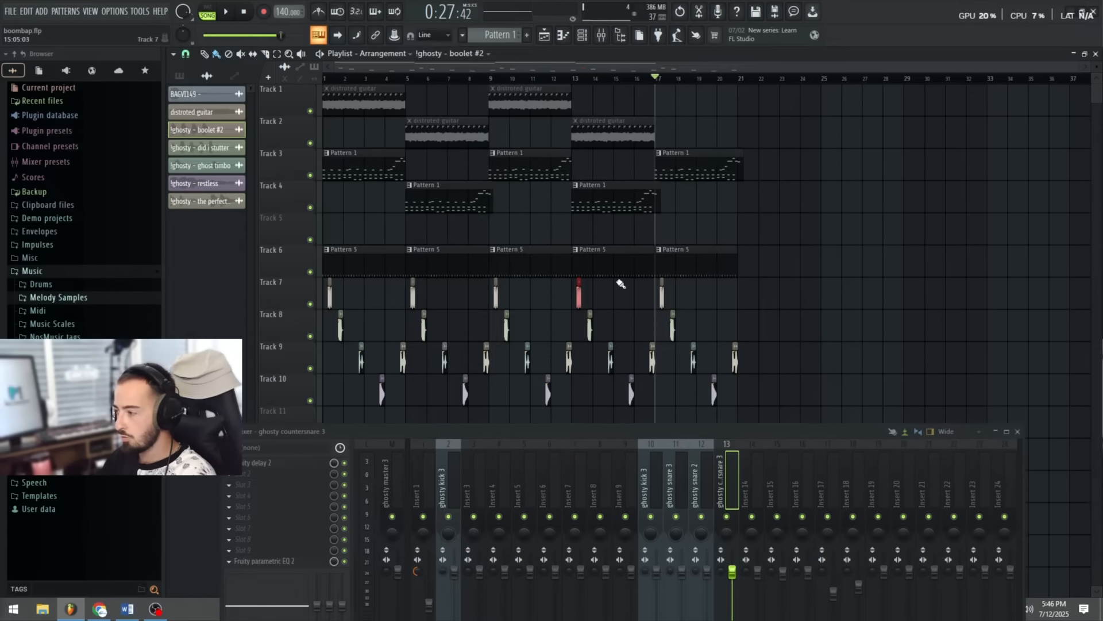
pyautogui.doubleClick(577, 297)
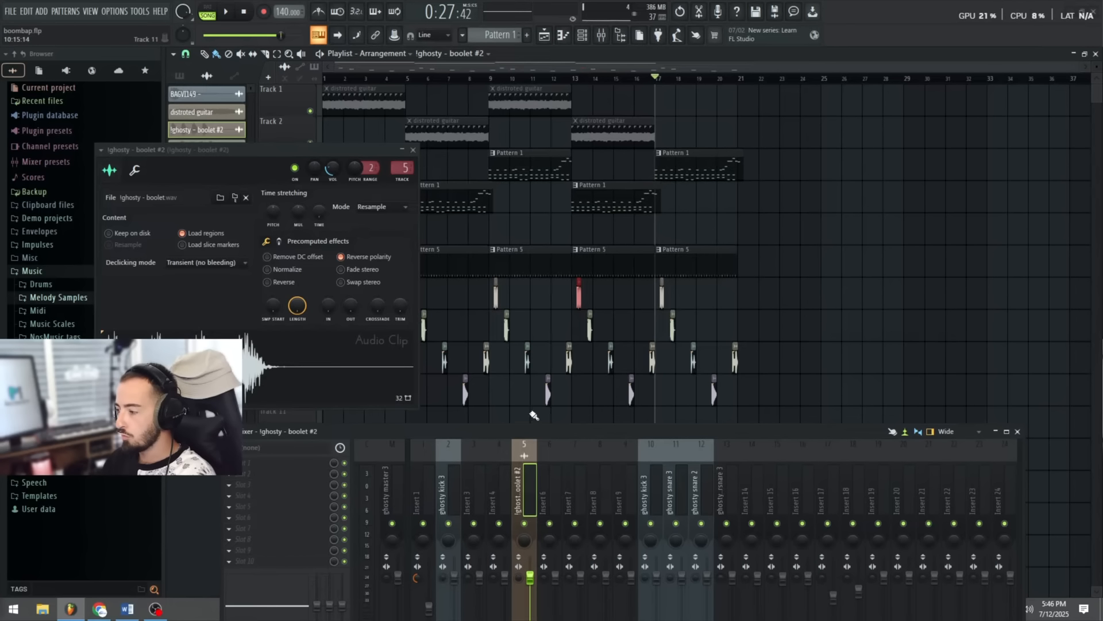
pyautogui.moveTo(536, 431); pyautogui.dragTo(564, 392)
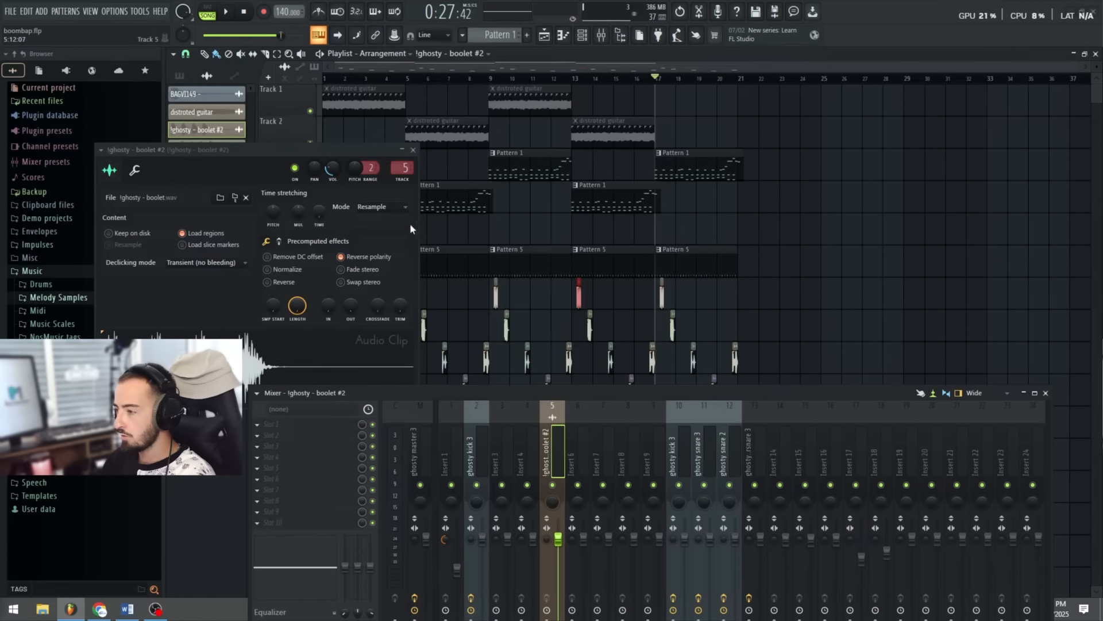
pyautogui.click(412, 150)
# Step: Look over the Dashuria_4 arrangement and start playback from about bar 32
pyautogui.scroll(-3, 611, 340)
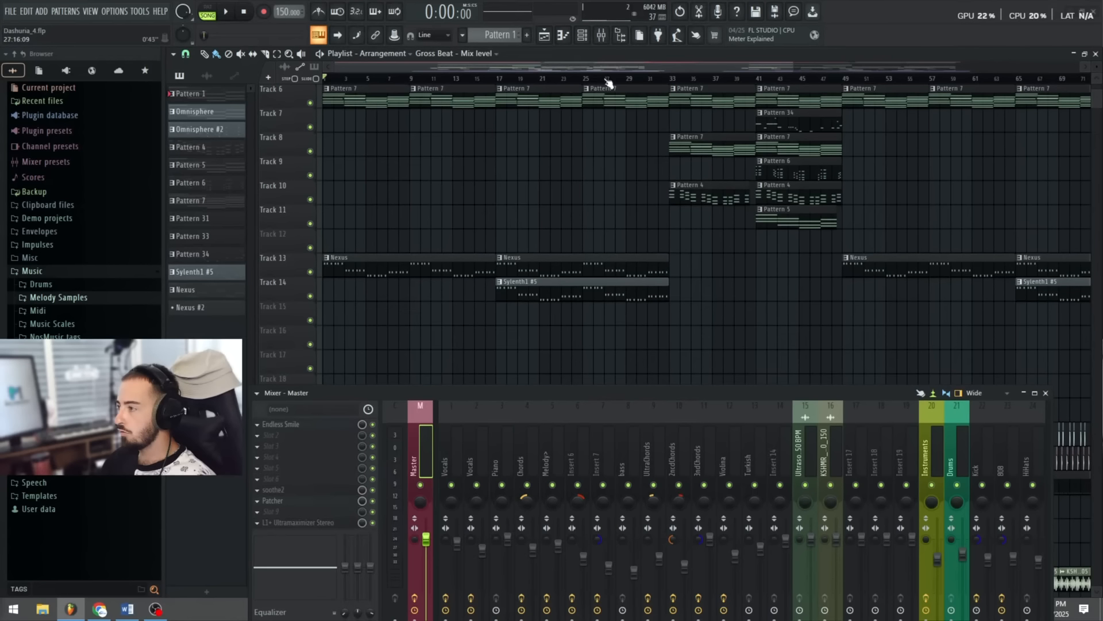
pyautogui.scroll(-3, 573, 84)
pyautogui.scroll(-7, 632, 198)
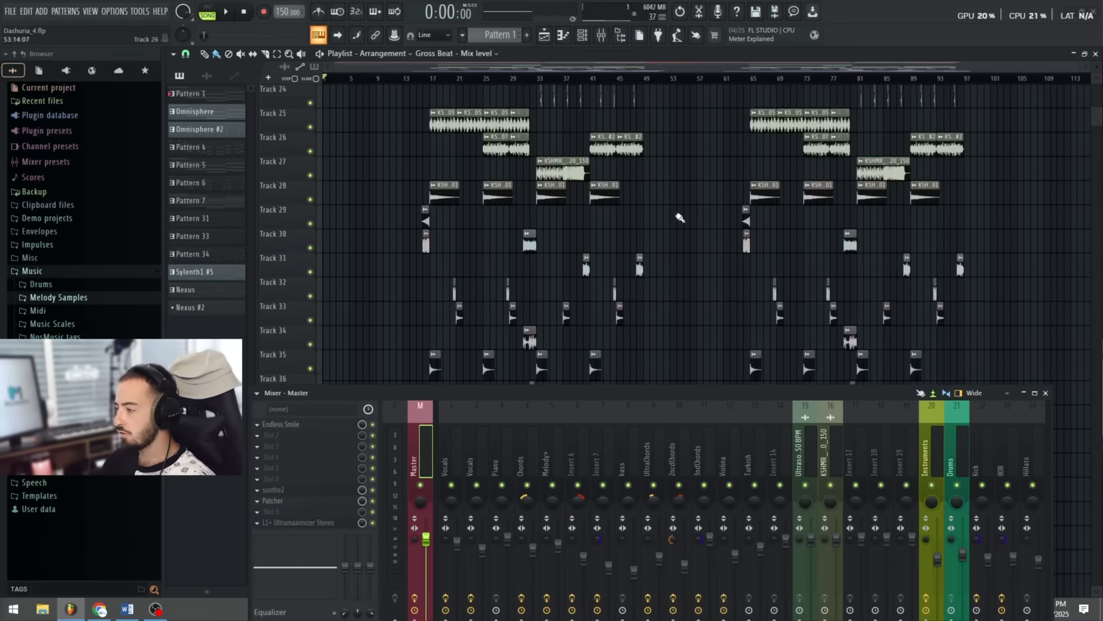
pyautogui.scroll(7, 698, 220)
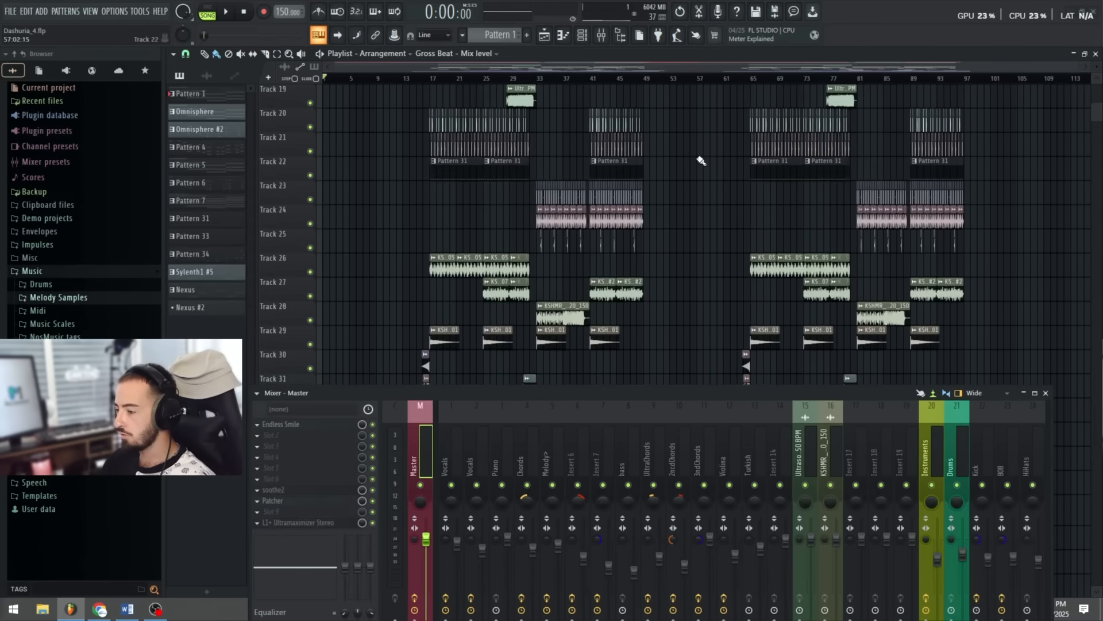
pyautogui.scroll(1, 661, 144)
pyautogui.click(530, 78)
pyautogui.scroll(3, 535, 80)
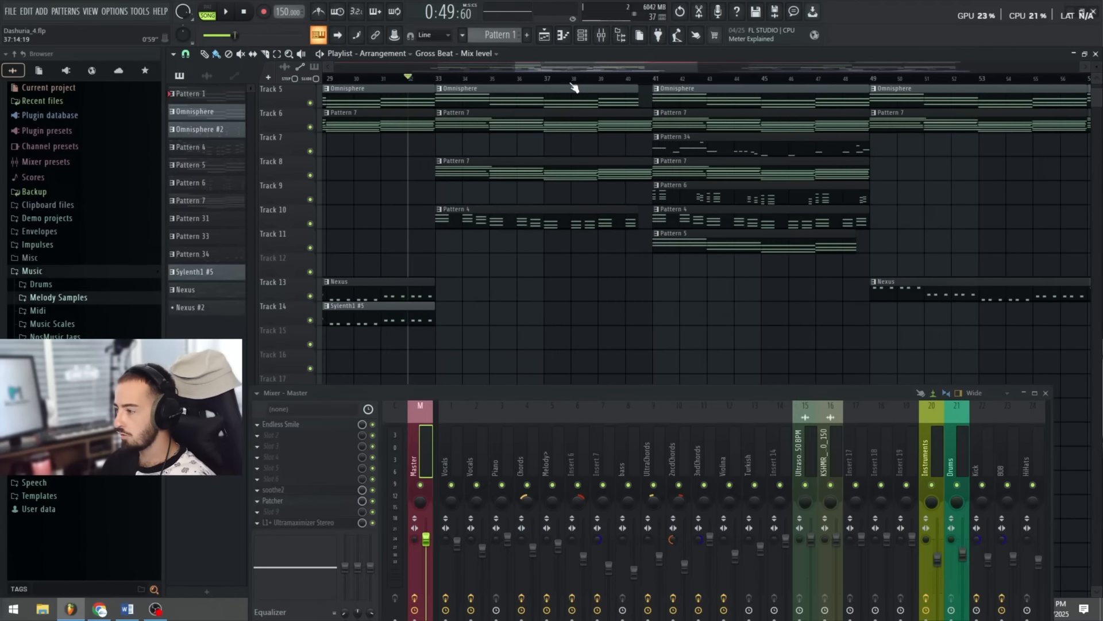
pyautogui.press('space')
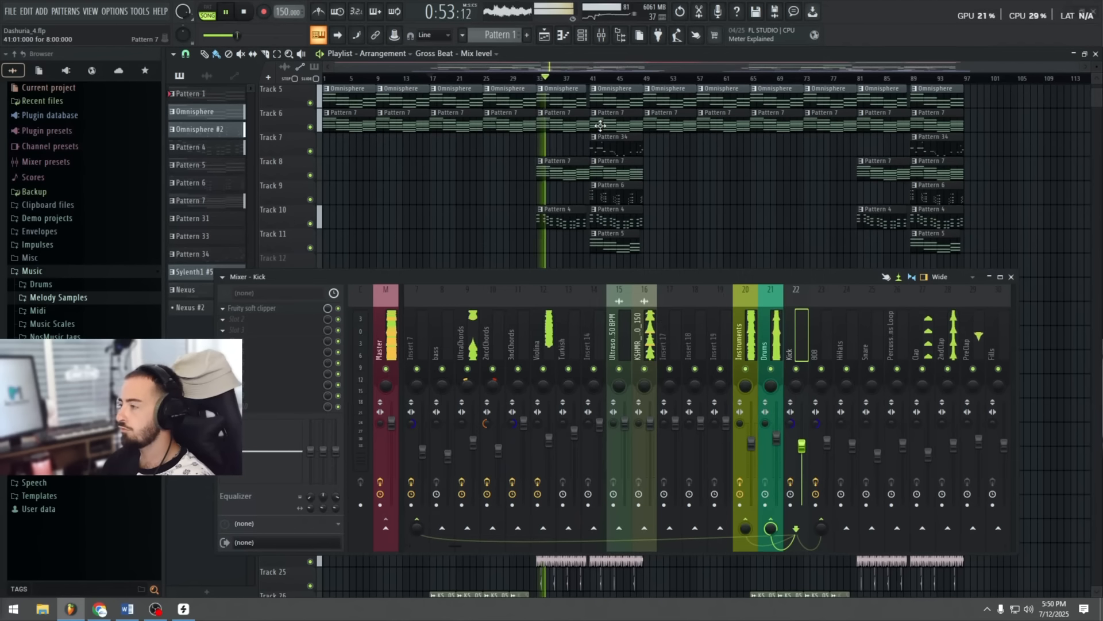
# Step: Stop playback and set the playback position to about bar 39
pyautogui.scroll(4, 595, 79)
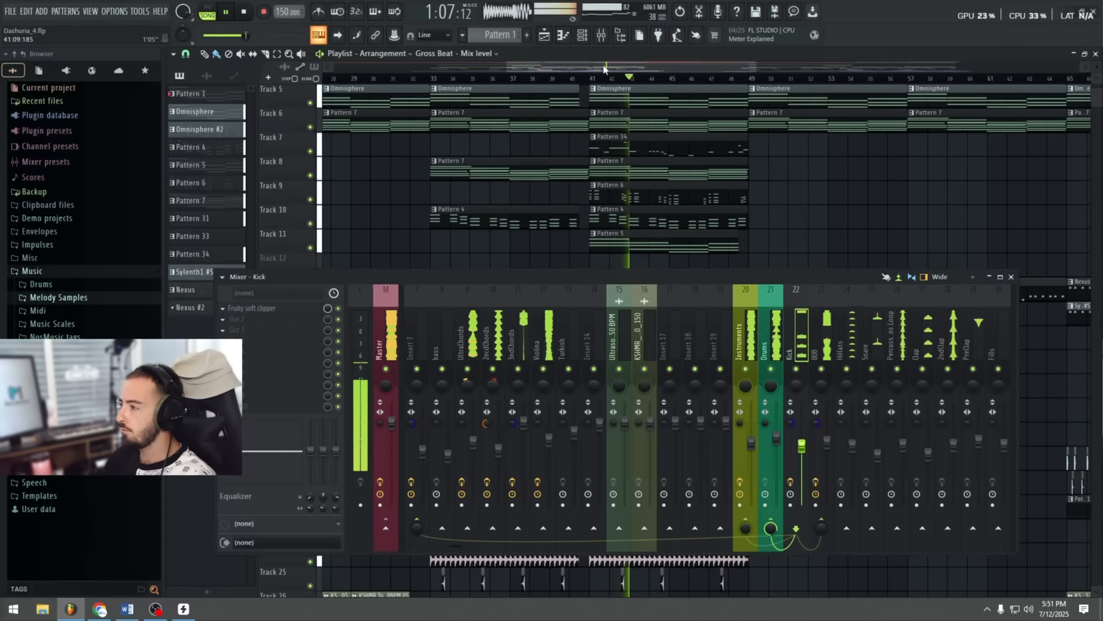
pyautogui.press('space')
pyautogui.scroll(2, 614, 80)
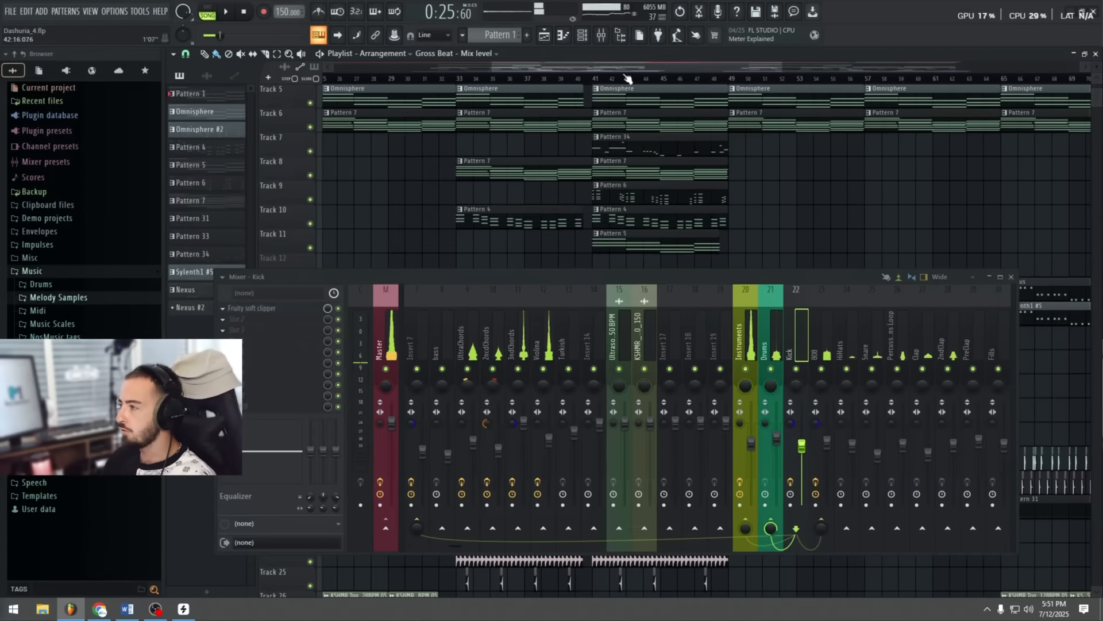
pyautogui.scroll(2, 616, 80)
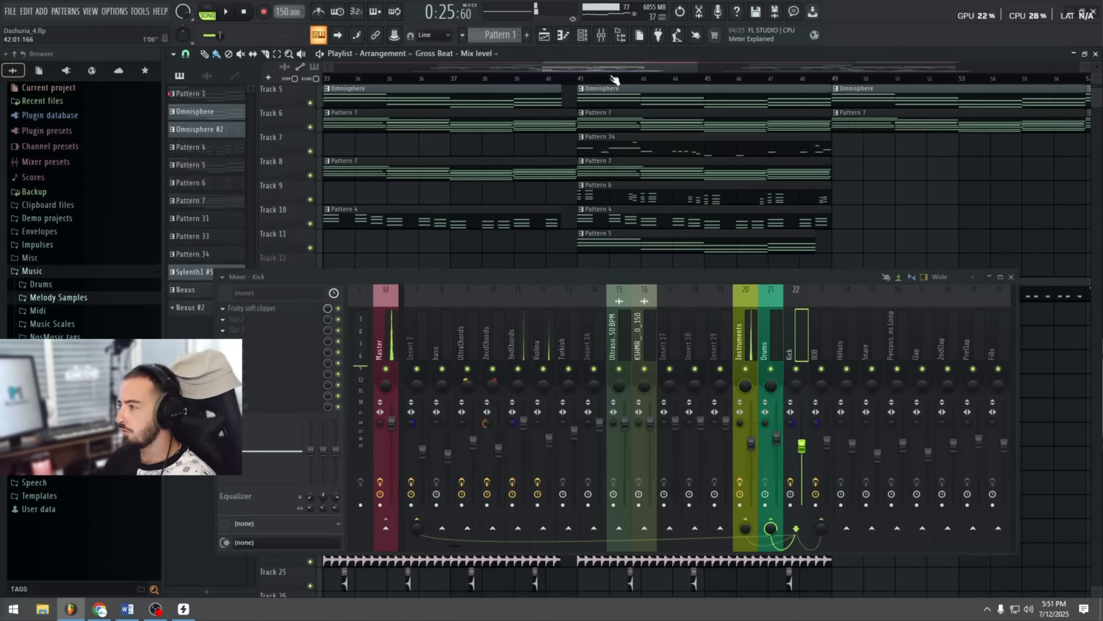
pyautogui.click(517, 78)
# Step: Set the mixer's resampling quality to 2-point linear in the audio settings
pyautogui.click(122, 11)
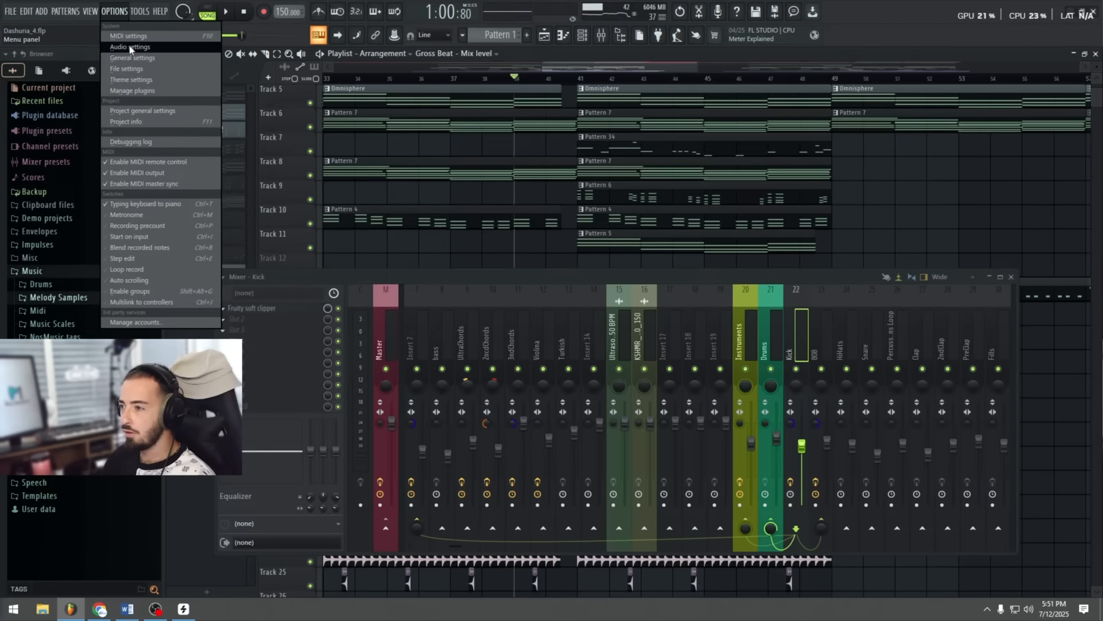
pyautogui.click(131, 48)
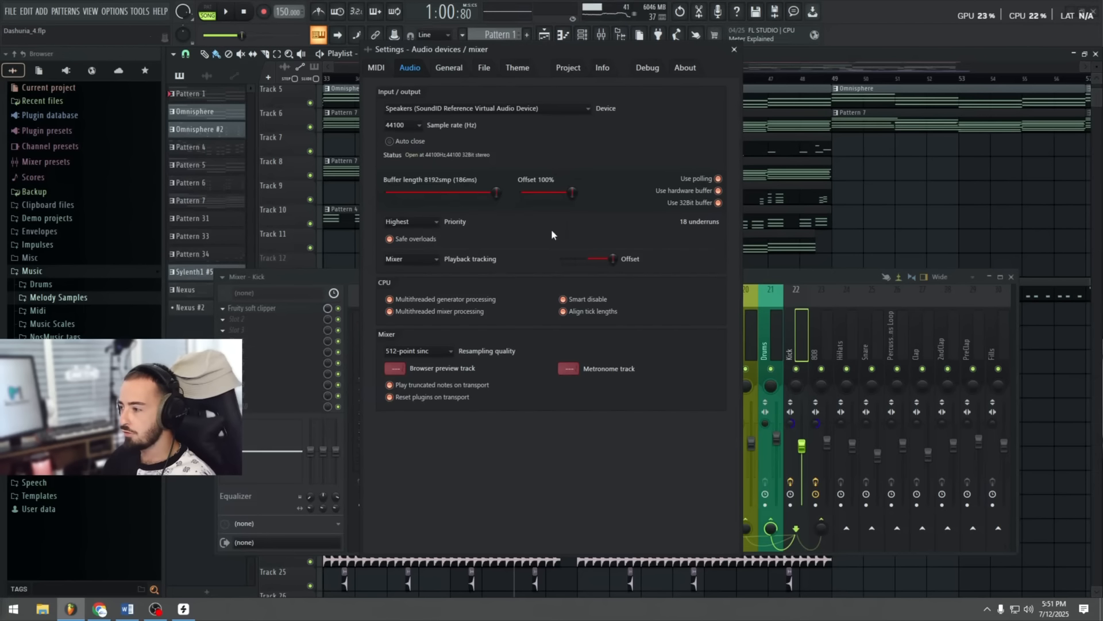
pyautogui.click(406, 351)
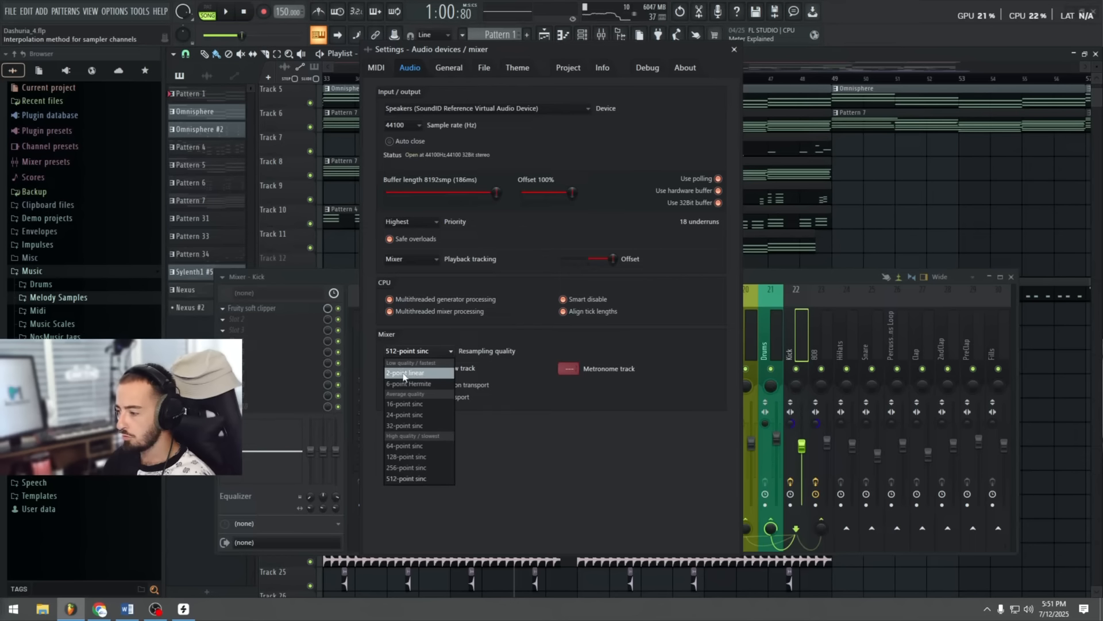
pyautogui.click(404, 374)
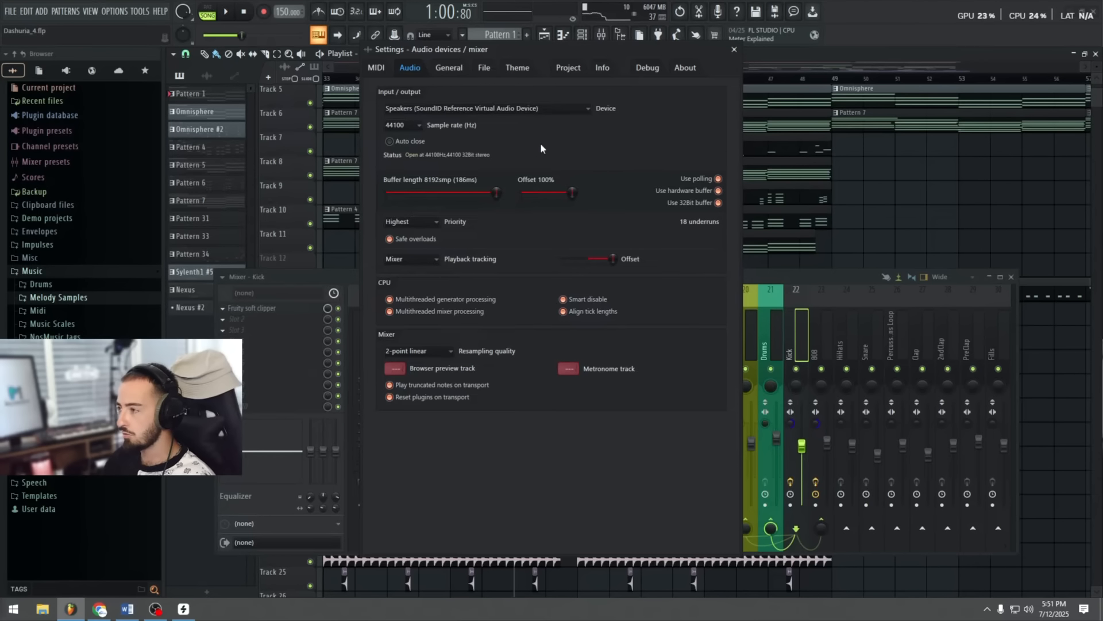
# Step: Set the project's timebase (PPQ) to 24 and close the settings
pyautogui.moveTo(559, 51); pyautogui.dragTo(631, 121)
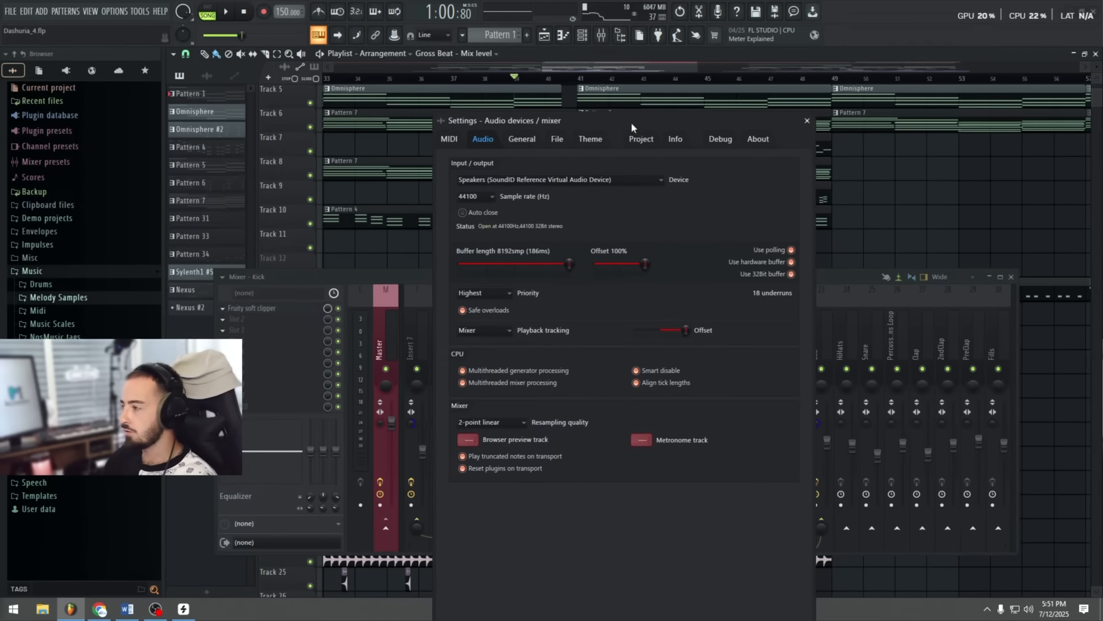
pyautogui.click(644, 141)
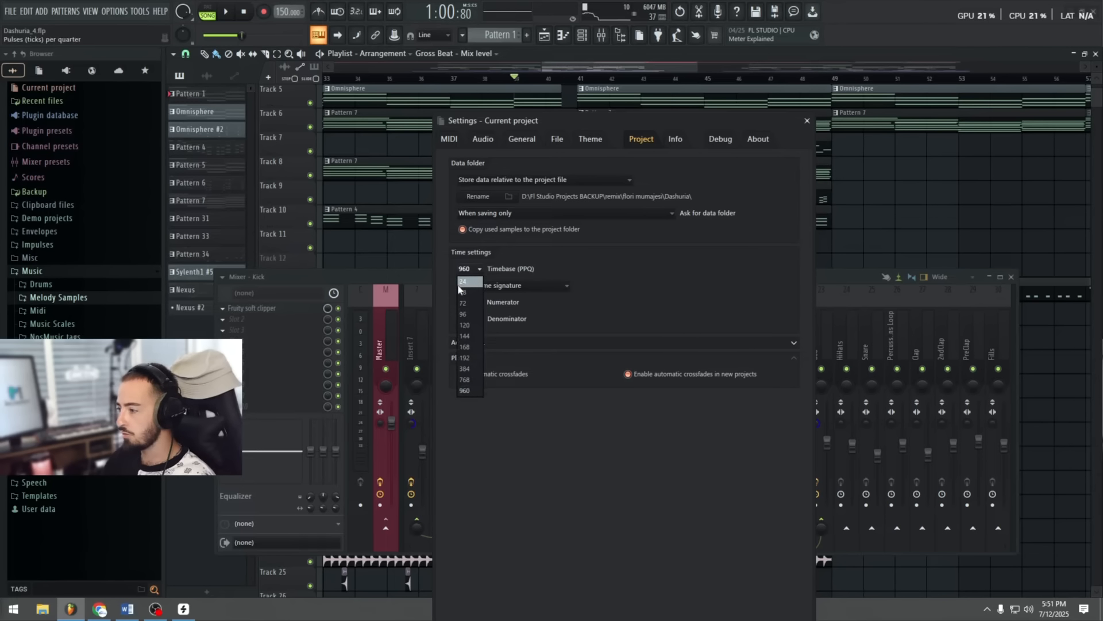
pyautogui.click(464, 291)
pyautogui.click(642, 339)
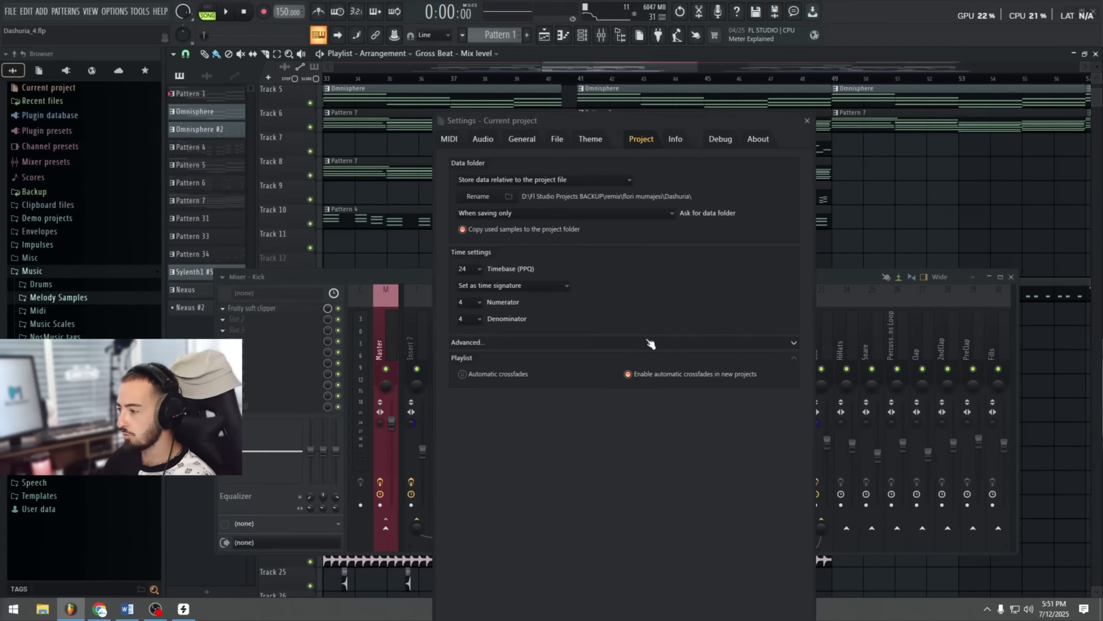
pyautogui.click(807, 120)
# Step: Set the playback position to about bar 32, just before the Pattern 4 clip
pyautogui.scroll(-2, 791, 80)
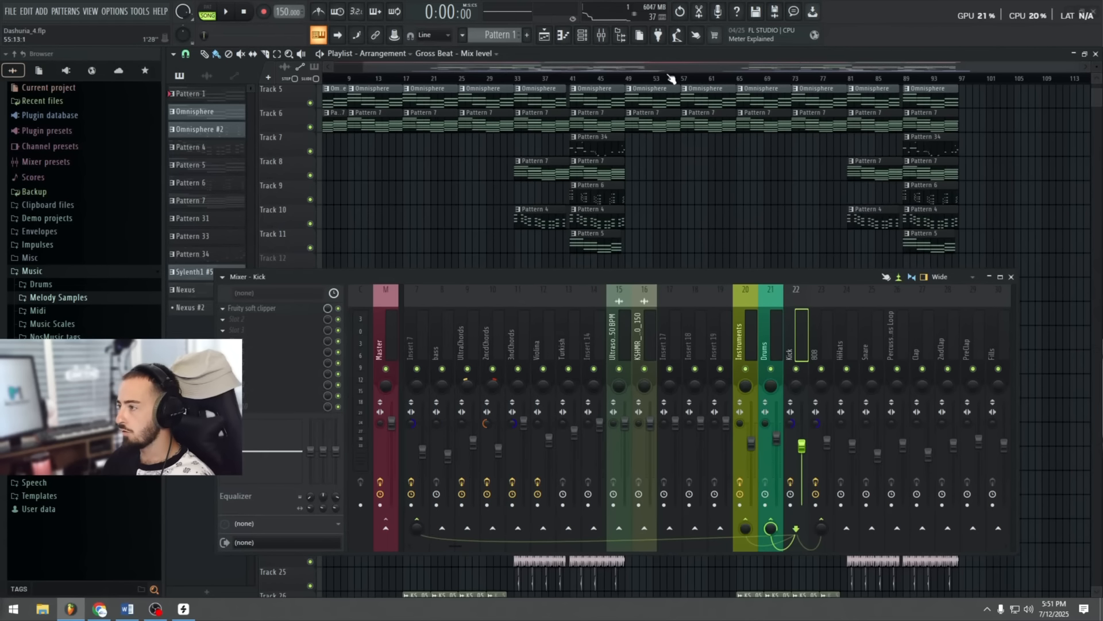
pyautogui.scroll(-1, 548, 76)
pyautogui.scroll(3, 551, 78)
pyautogui.click(525, 78)
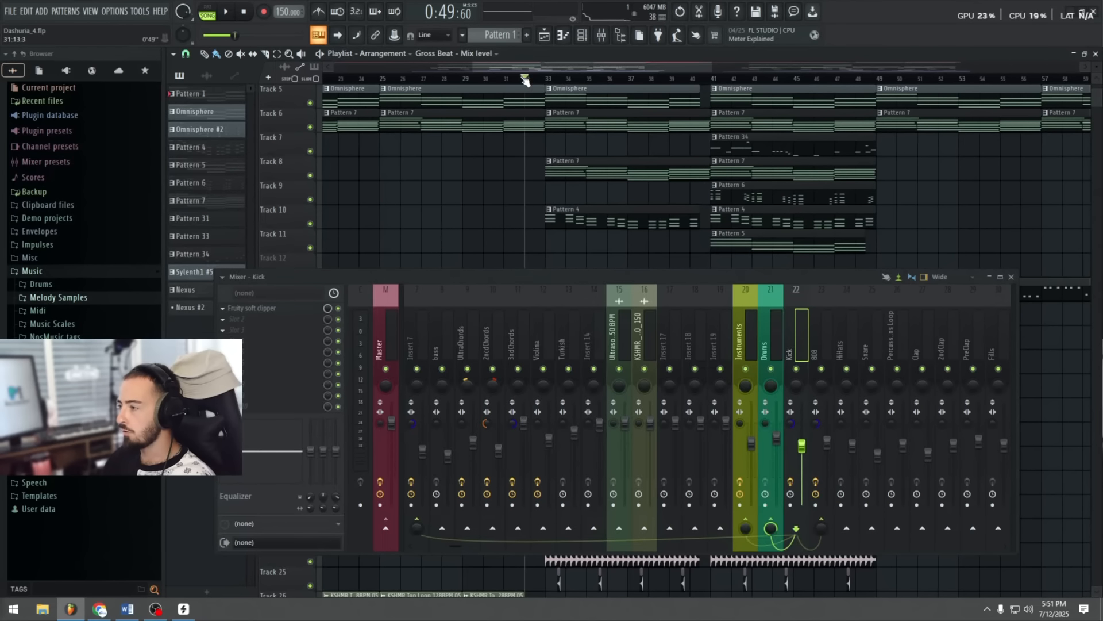
# Step: Run the macro that switches smart disable for all plugins in the project
pyautogui.click(140, 10)
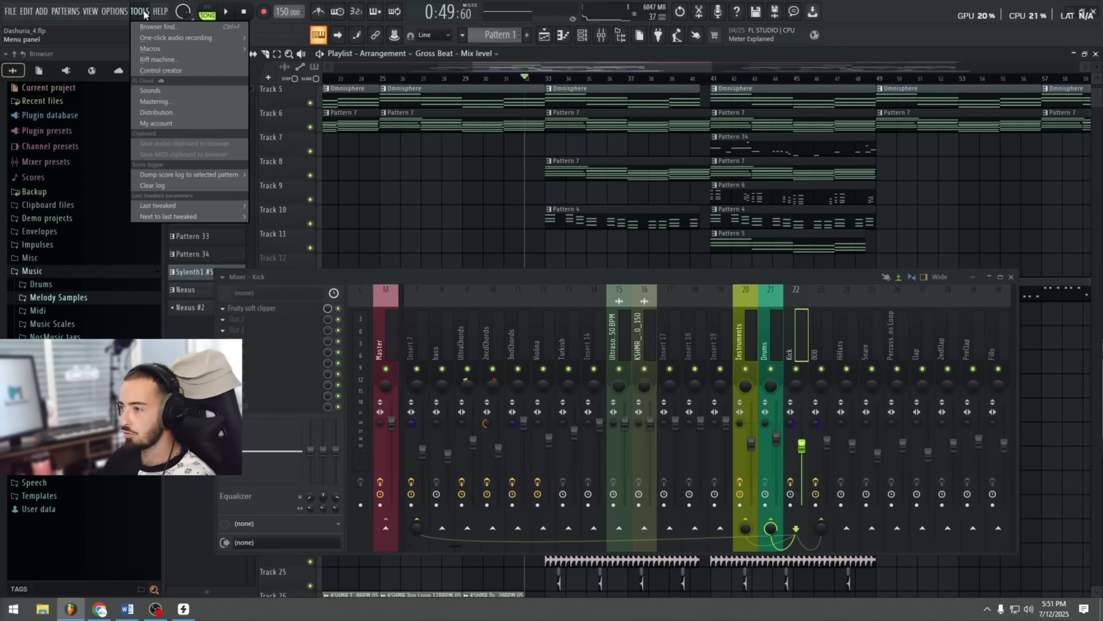
pyautogui.moveTo(173, 48)
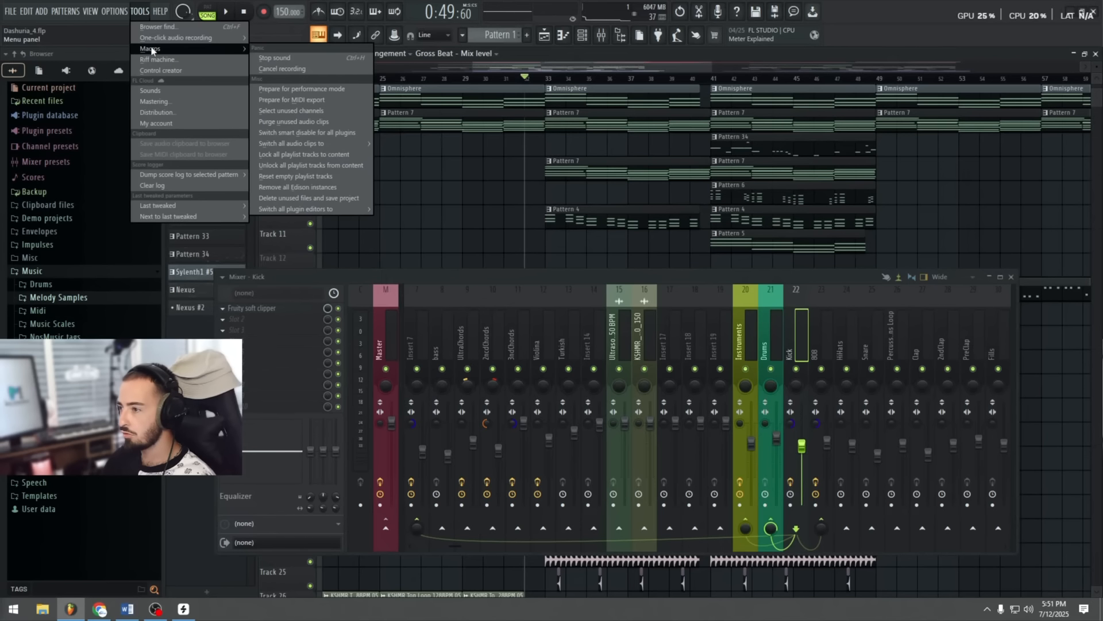
pyautogui.click(343, 138)
# Step: Play the arrangement from about bar 32 and examine the CPU load and signal levels across the mixer tracks
pyautogui.scroll(-2, 552, 86)
pyautogui.press('space')
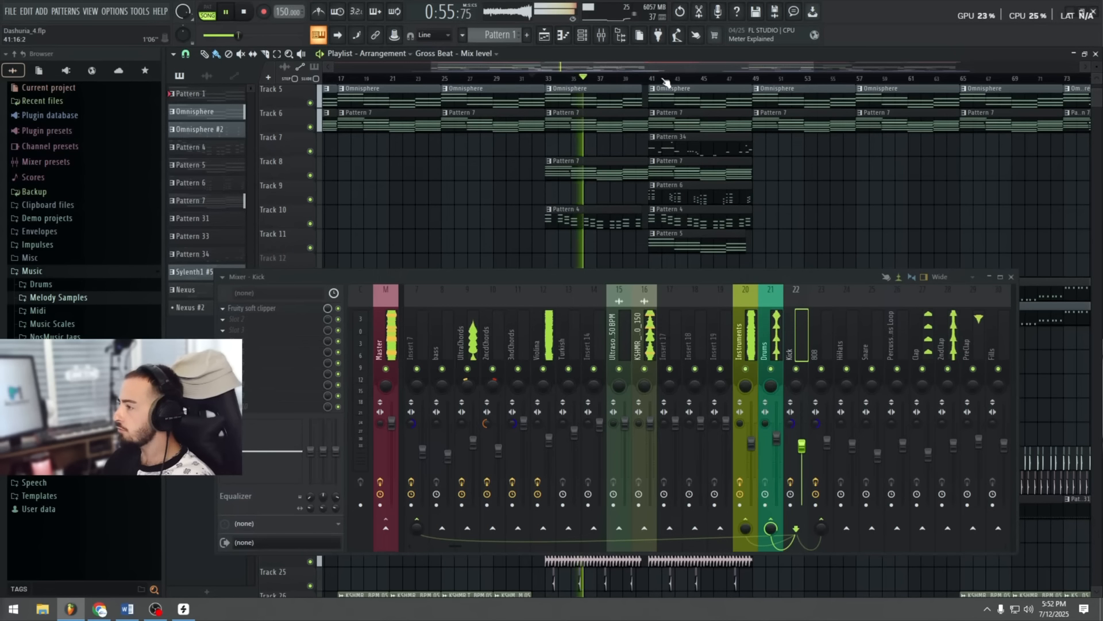
pyautogui.scroll(2, 665, 82)
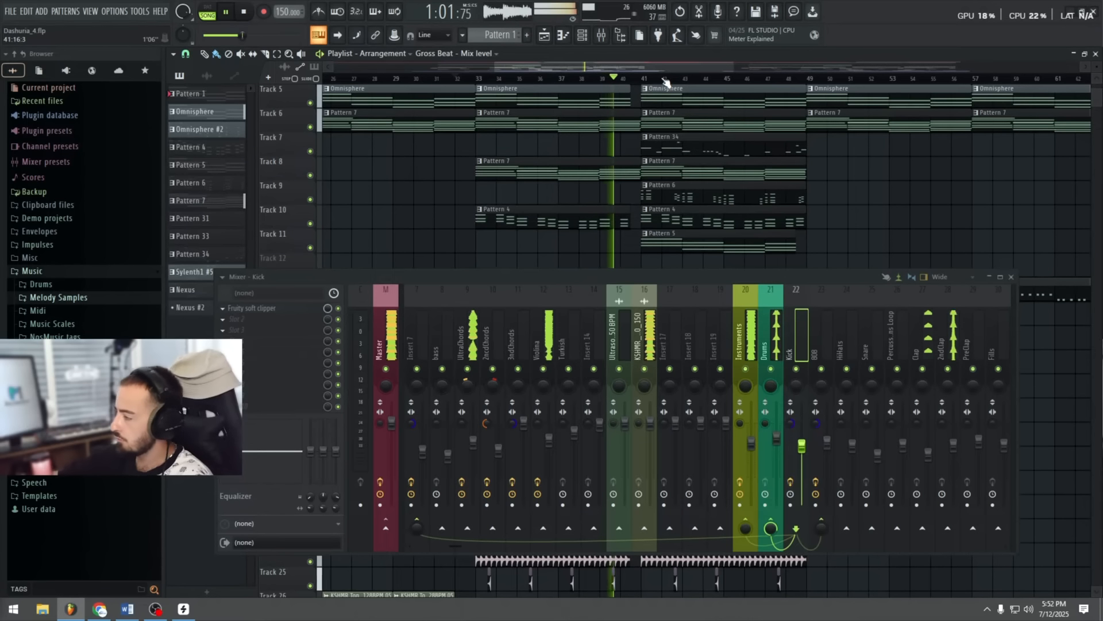
pyautogui.scroll(-5, 712, 322)
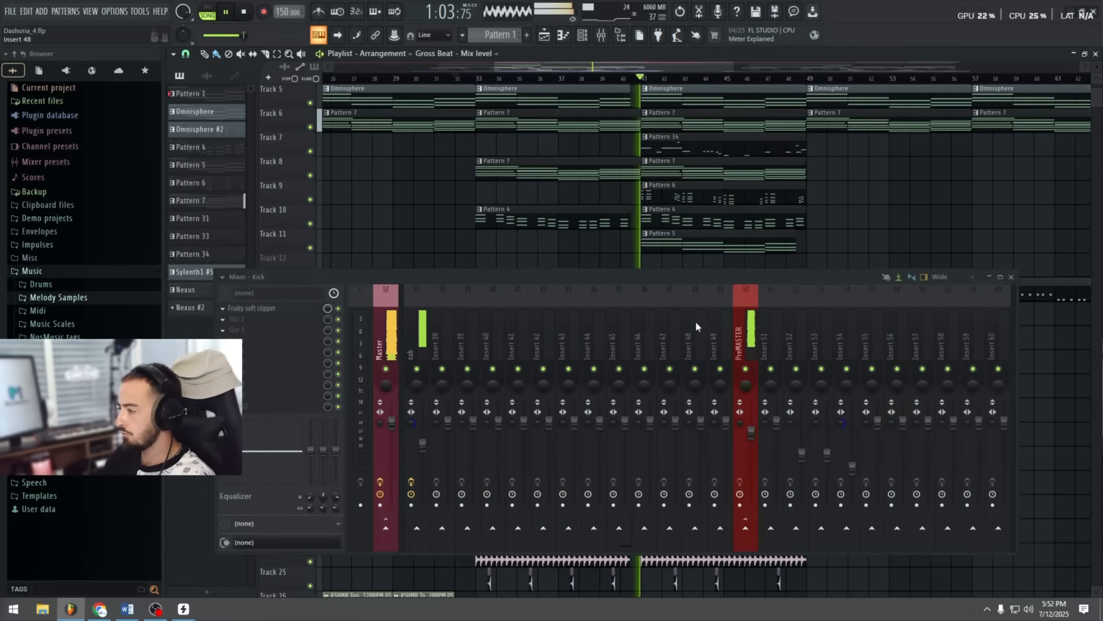
pyautogui.scroll(6, 694, 324)
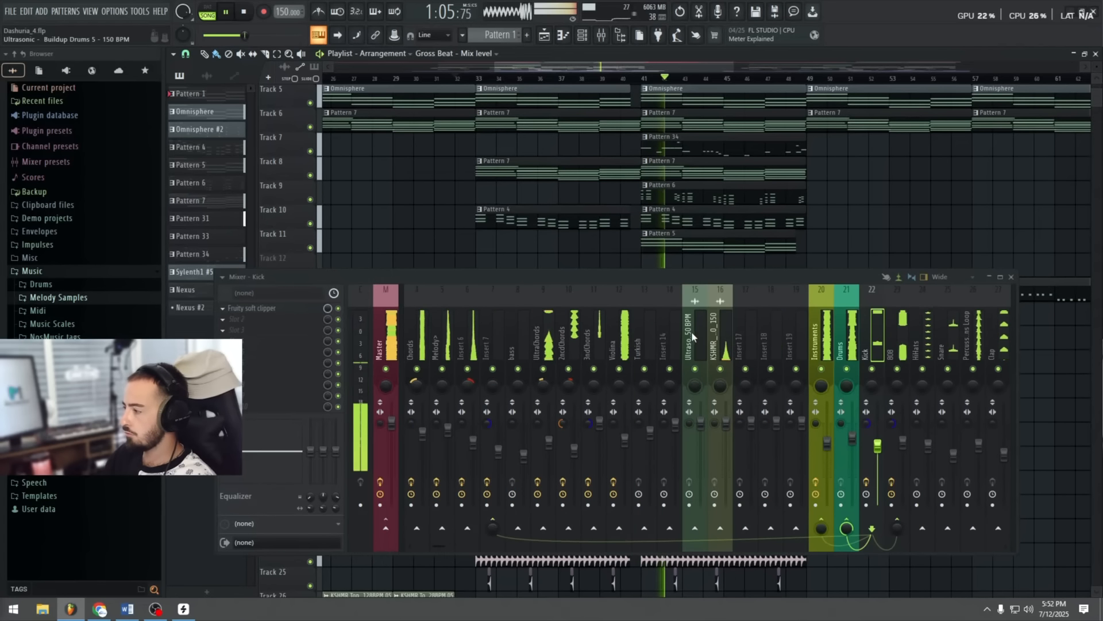
pyautogui.scroll(1, 695, 330)
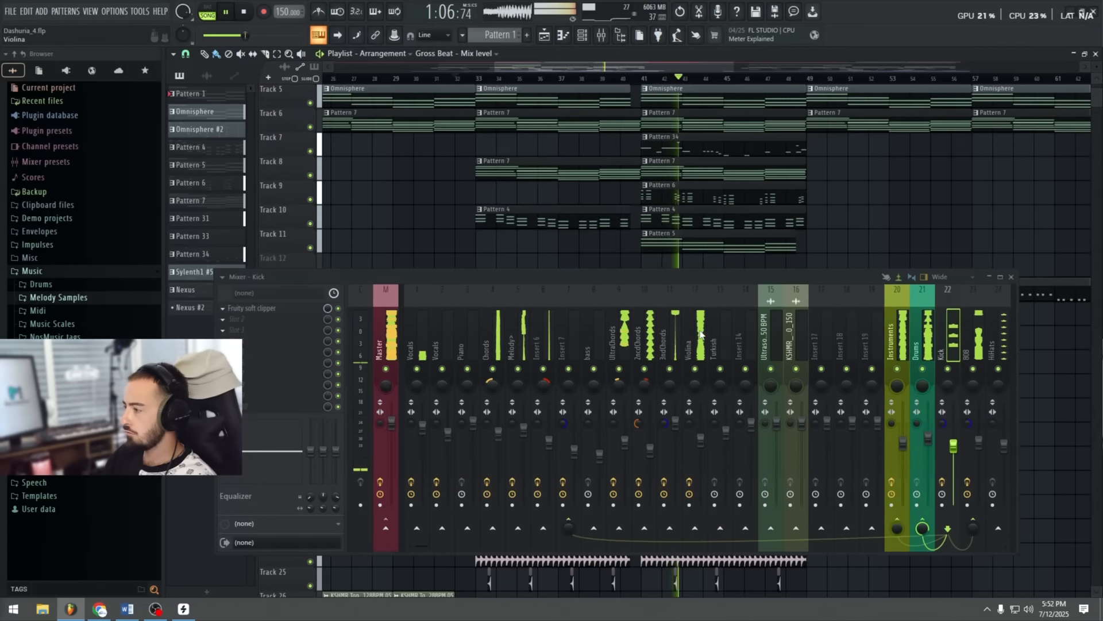
# Step: Hide the mixer to expose the full playlist and stop the song's playback
pyautogui.click(990, 277)
pyautogui.scroll(-2, 730, 88)
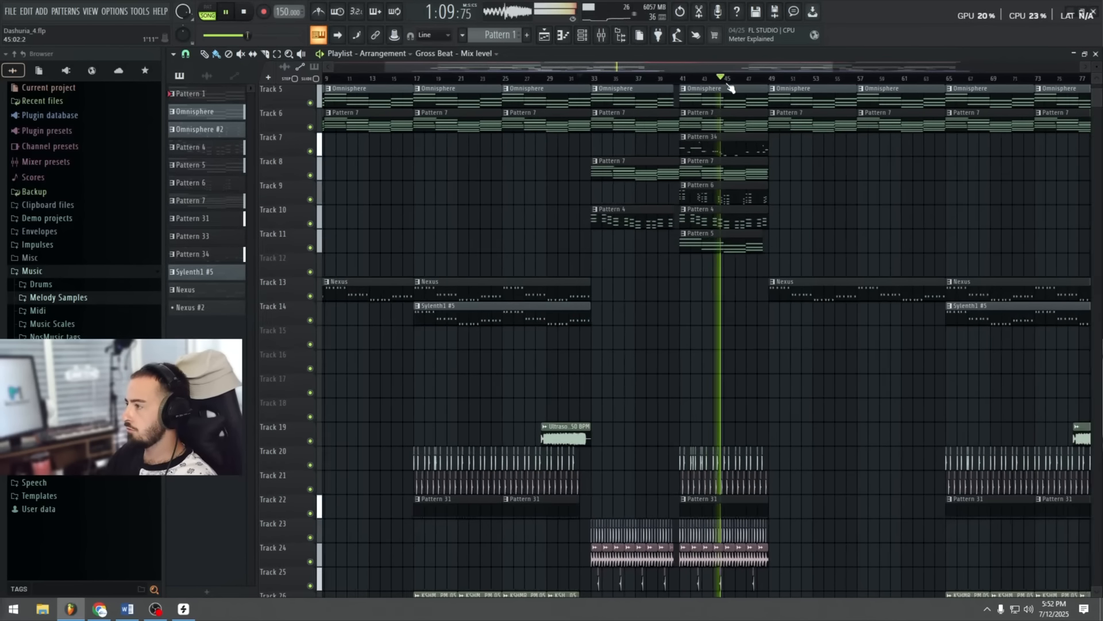
pyautogui.scroll(3, 730, 87)
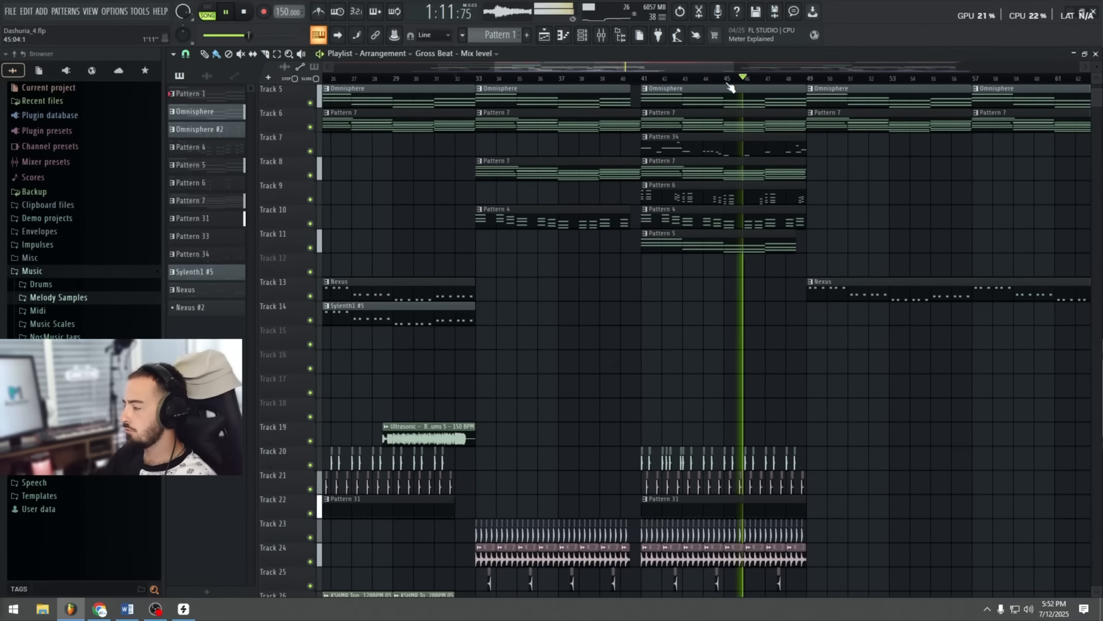
pyautogui.press('space')
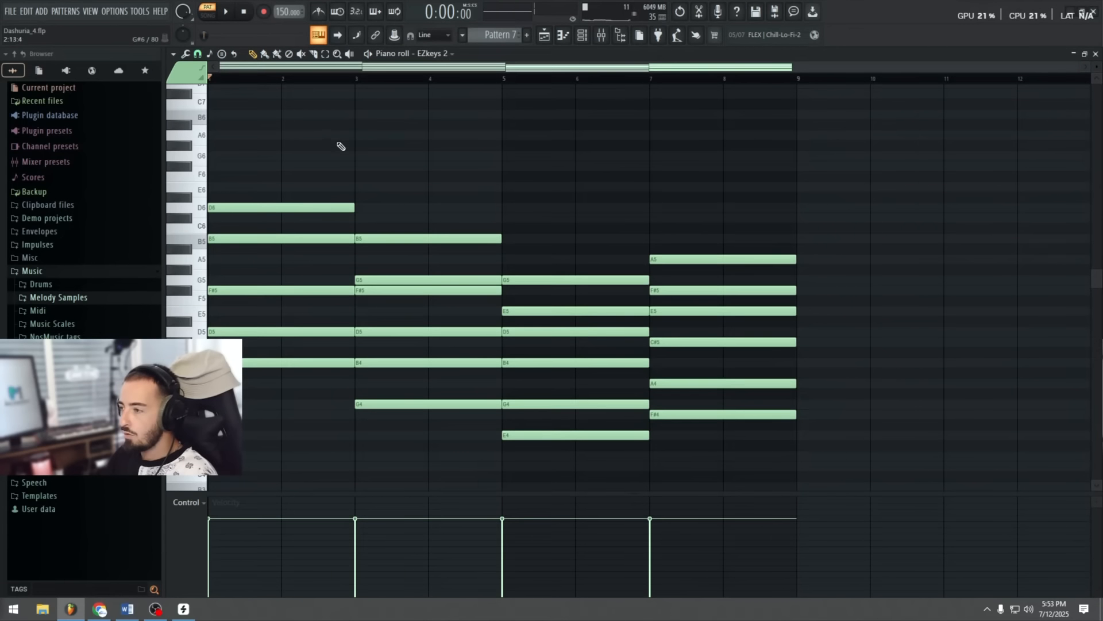
# Step: Listen to the Pattern 7 chords in the EZkeys 2 piano roll and stop playback
pyautogui.scroll(-3, 323, 143)
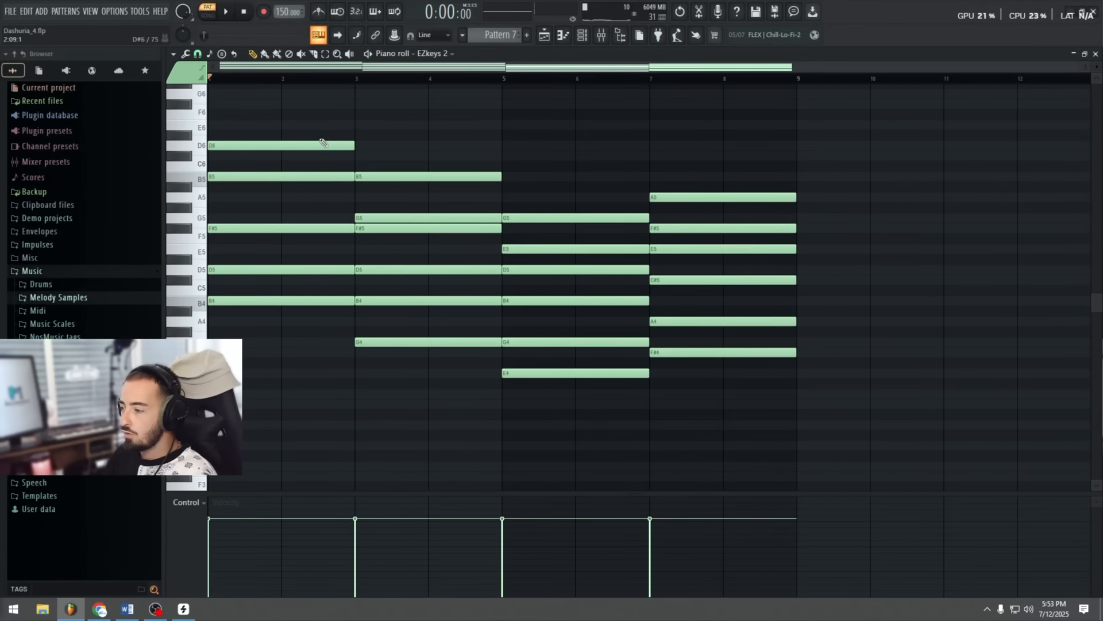
pyautogui.scroll(2, 408, 244)
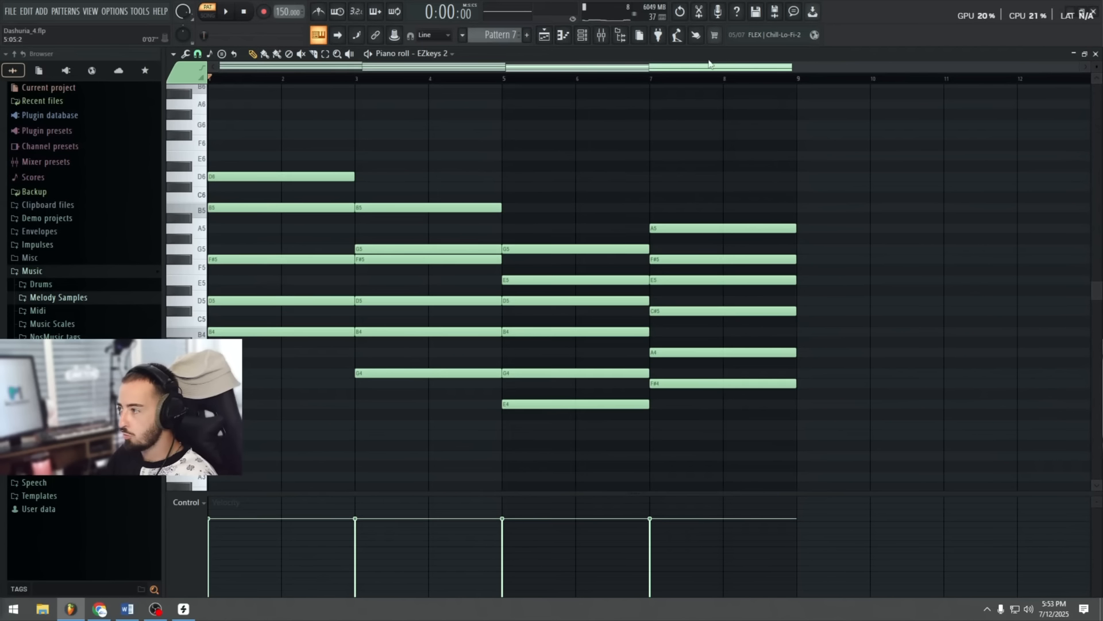
pyautogui.press('space')
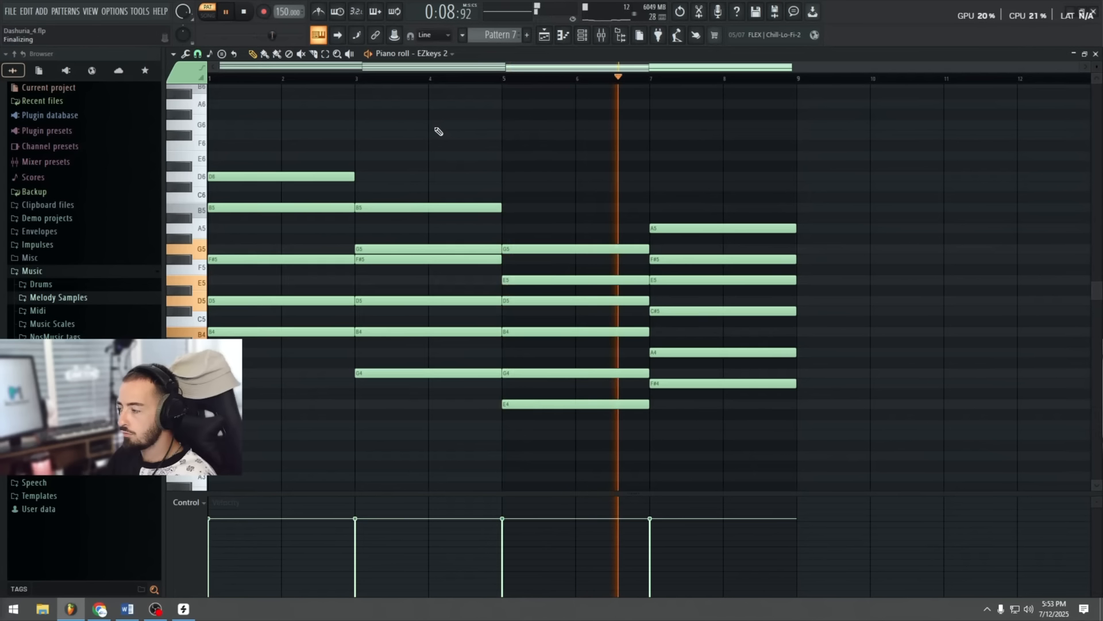
pyautogui.press('space')
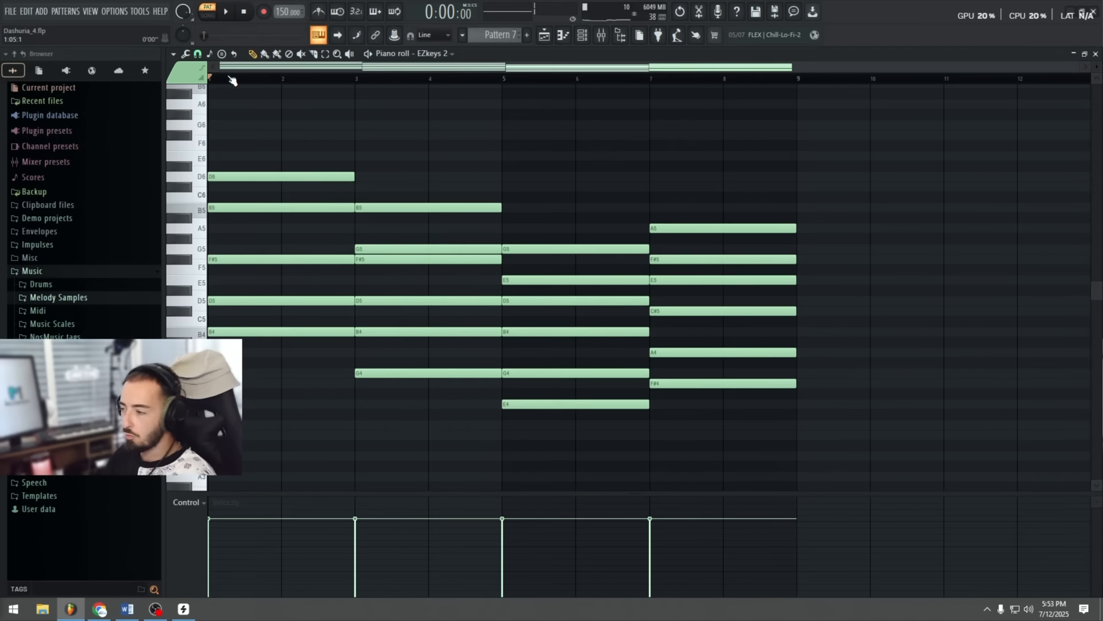
# Step: Apply the Humanize script to the Pattern 7 chord notes, accepting its preset ranges
pyautogui.click(186, 55)
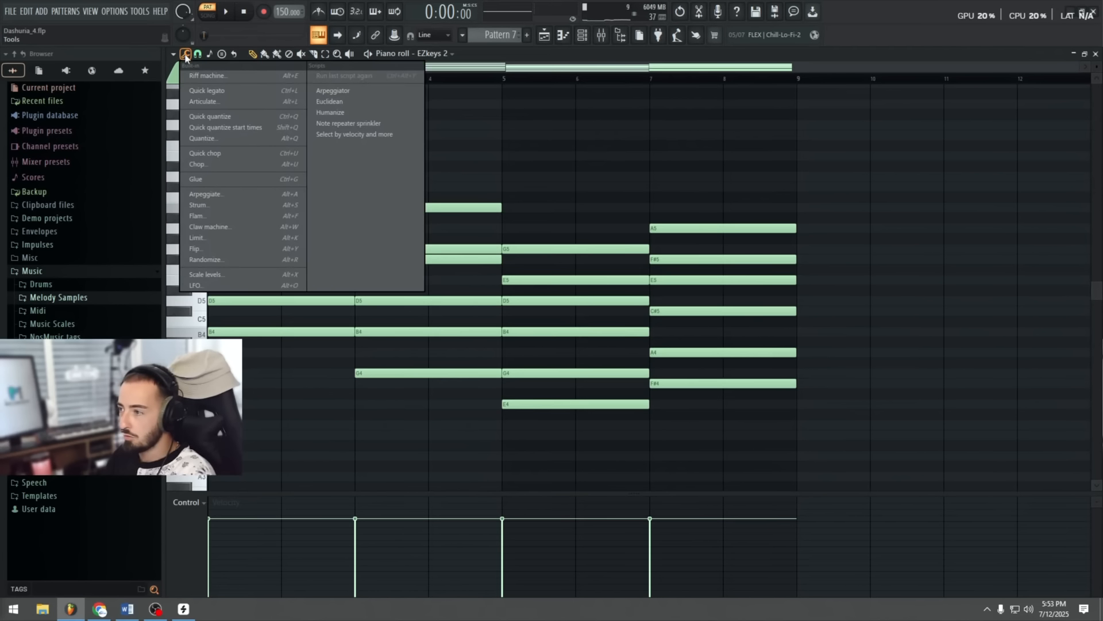
pyautogui.click(371, 112)
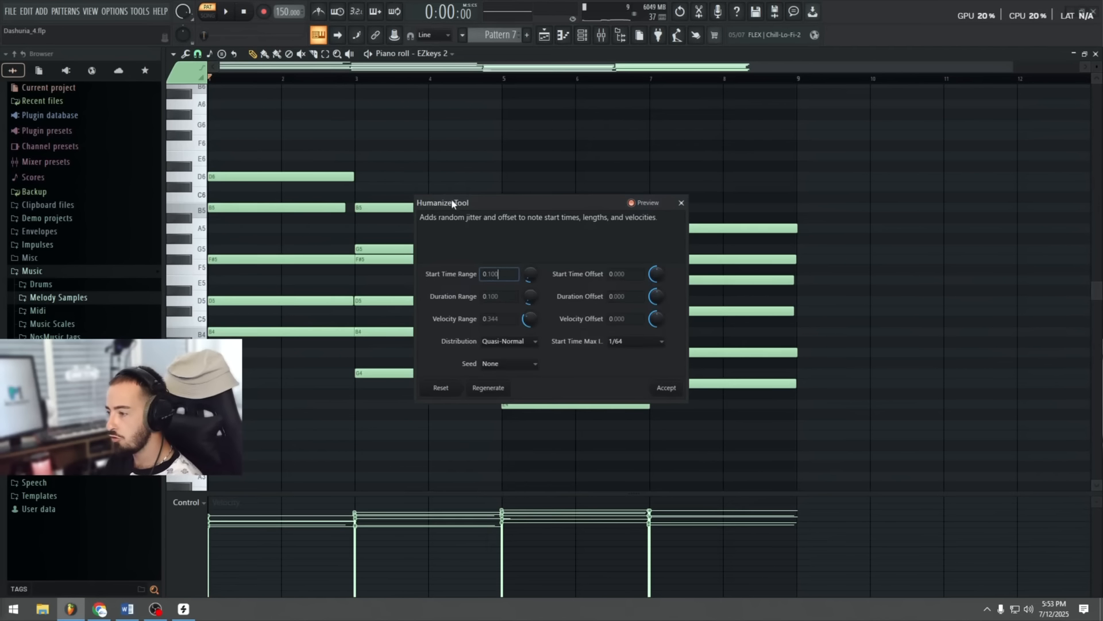
pyautogui.click(677, 389)
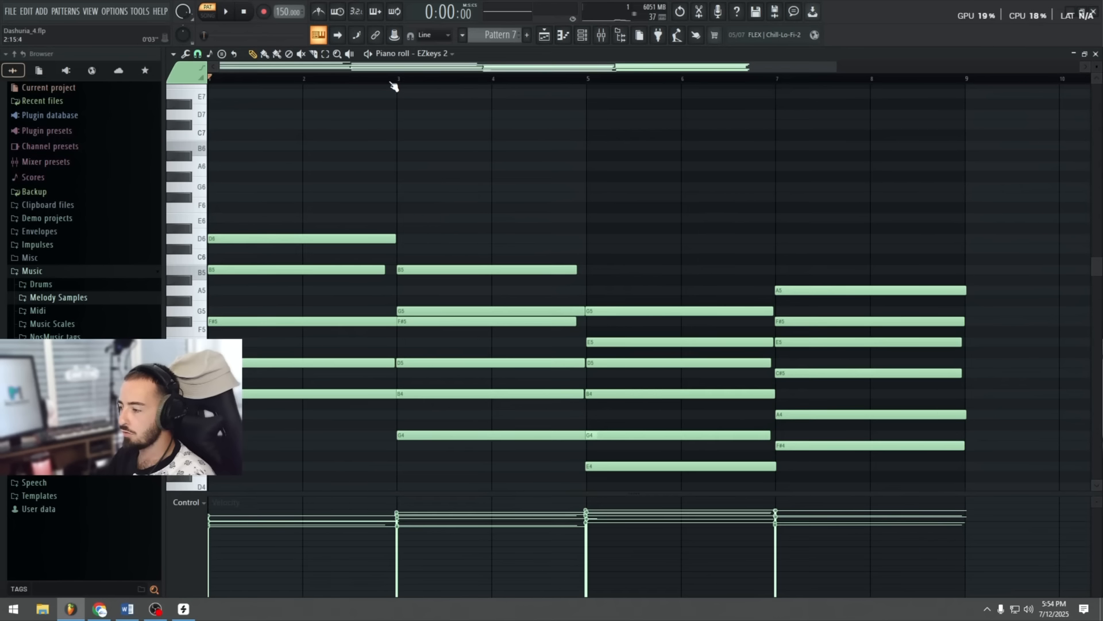
# Step: Examine the start offsets and lengths of the humanized chord notes around bar 3 and play the pattern
pyautogui.scroll(3, 394, 86)
pyautogui.moveTo(362, 255); pyautogui.dragTo(360, 284)
pyautogui.click(552, 208)
pyautogui.rightClick(550, 223)
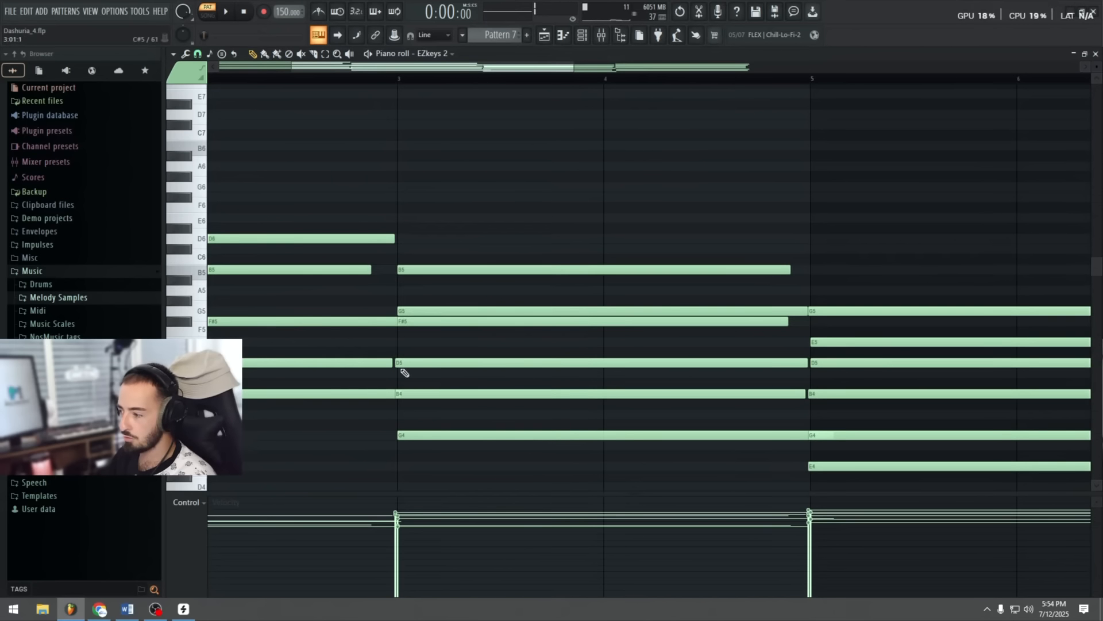
pyautogui.scroll(2, 397, 83)
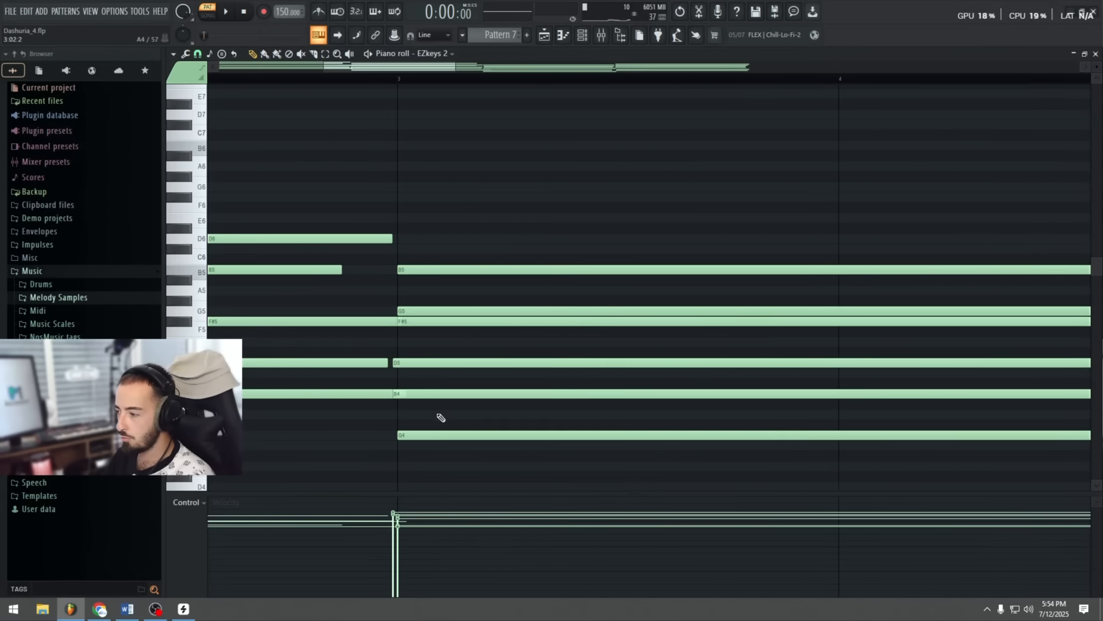
pyautogui.scroll(-5, 463, 81)
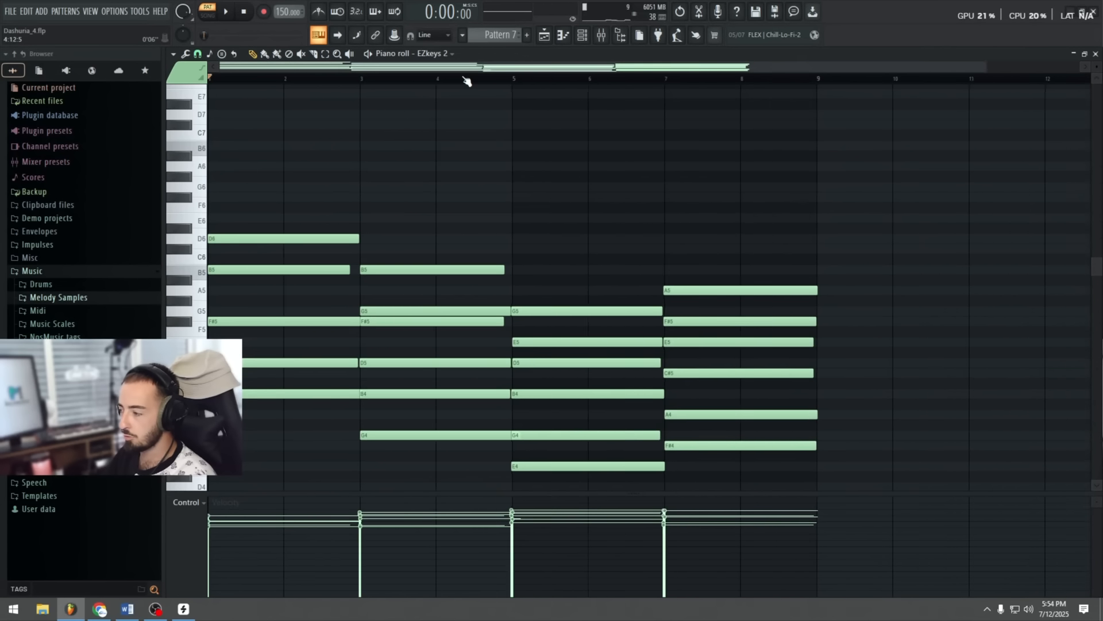
pyautogui.scroll(-3, 449, 193)
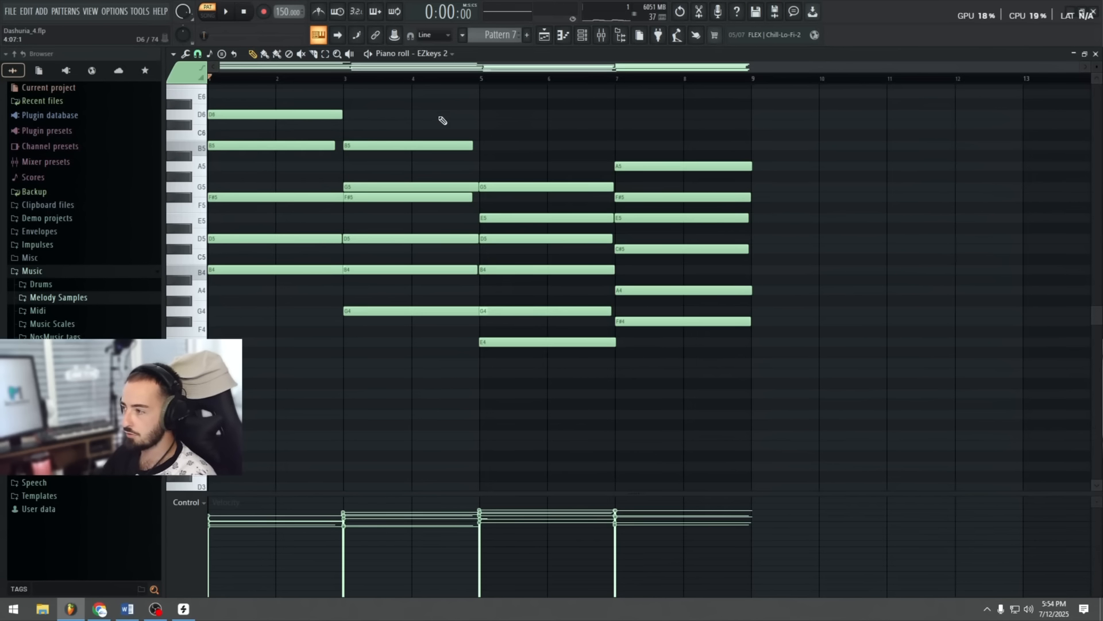
pyautogui.press('space')
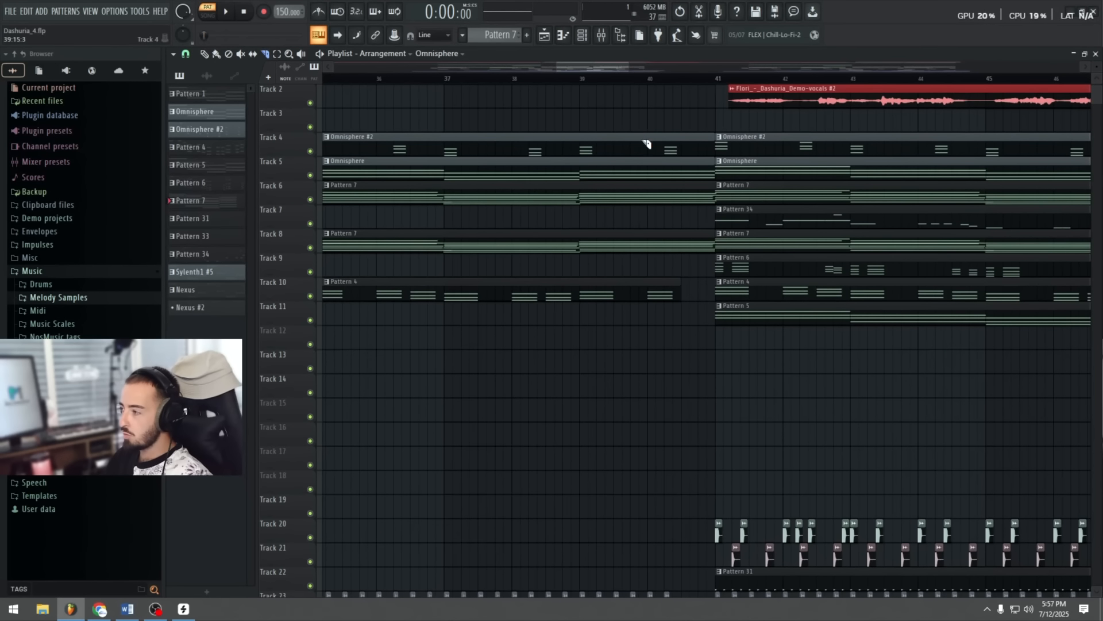
# Step: Try to slice the playlist clips on Tracks 4 to 6 just after bar 40
pyautogui.scroll(2, 655, 87)
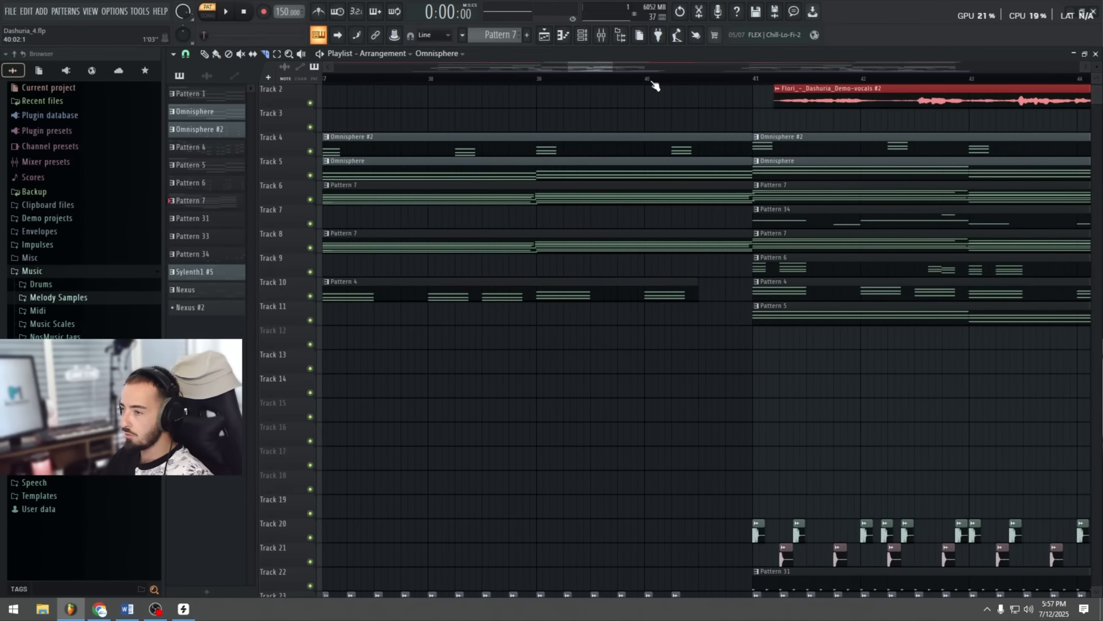
pyautogui.moveTo(658, 134); pyautogui.dragTo(653, 190)
pyautogui.scroll(3, 651, 84)
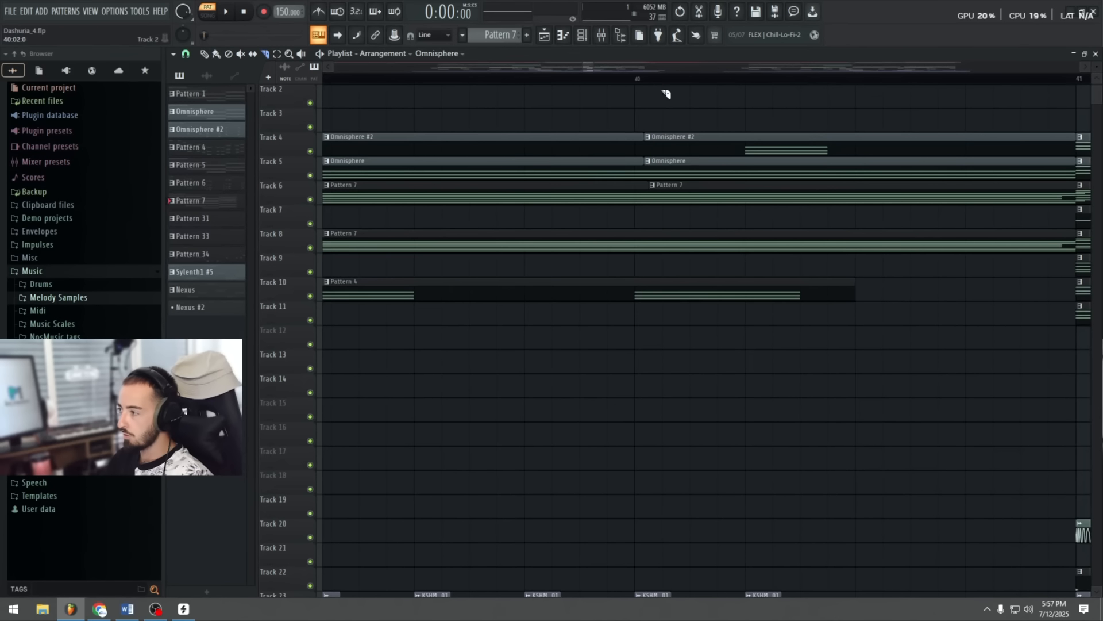
pyautogui.scroll(-2, 665, 85)
pyautogui.hotkey('ctrl', 'z')
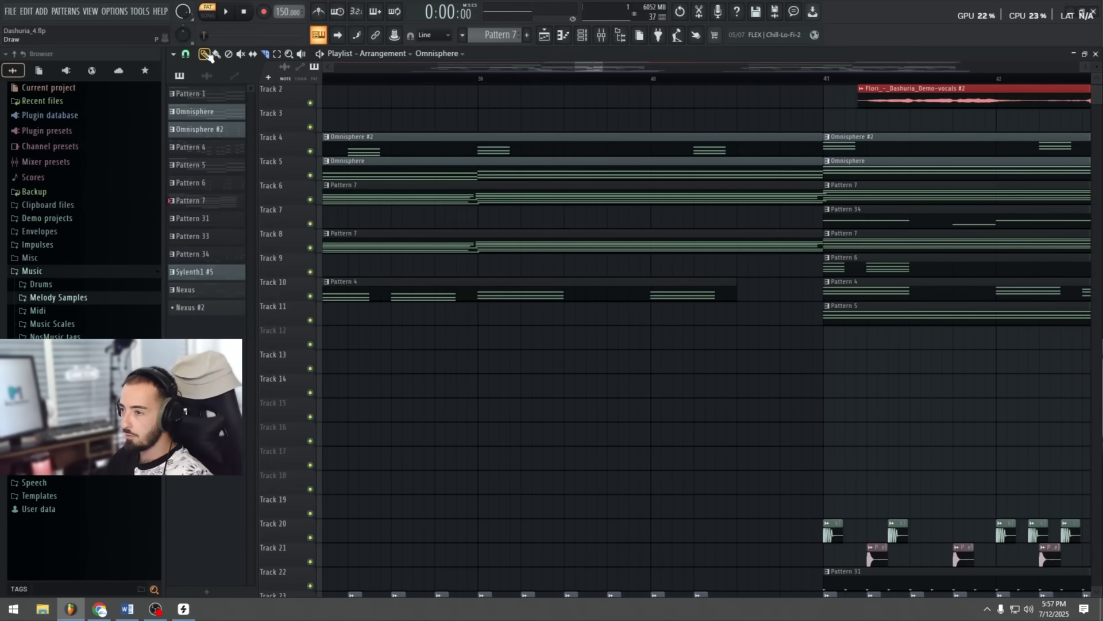
# Step: Slice the clips on Tracks 4, 5, 6 and 8 midway through bar 40, where the Pattern 4 clip ends
pyautogui.scroll(-3, 670, 85)
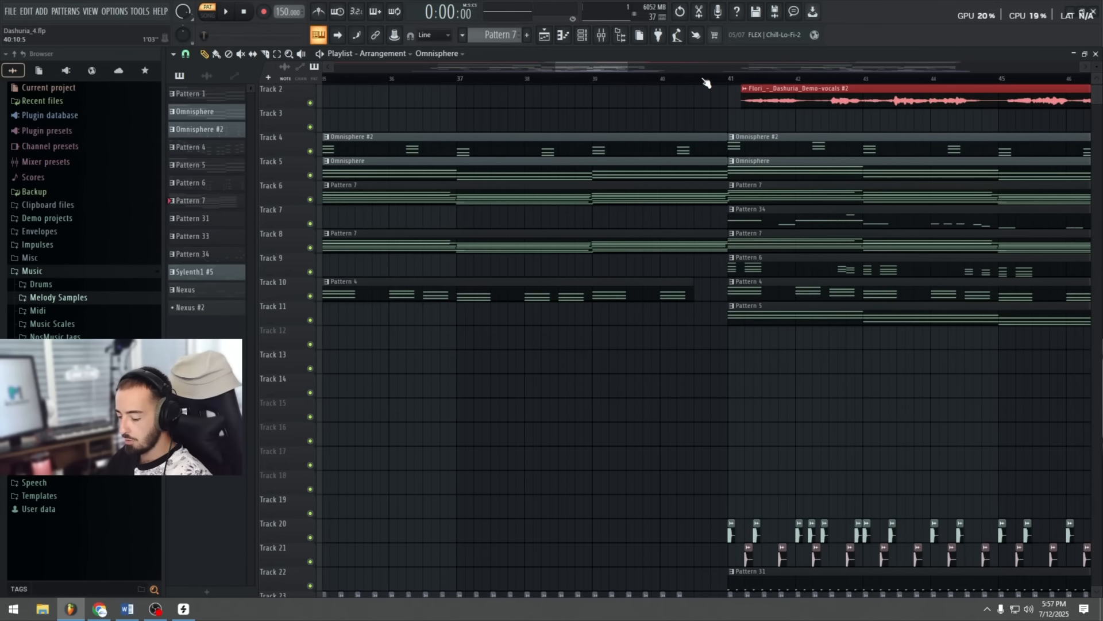
pyautogui.moveTo(685, 106)
pyautogui.mouseDown()
pyautogui.moveTo(684, 148)
pyautogui.moveTo(707, 160)
pyautogui.moveTo(698, 112)
pyautogui.mouseUp()
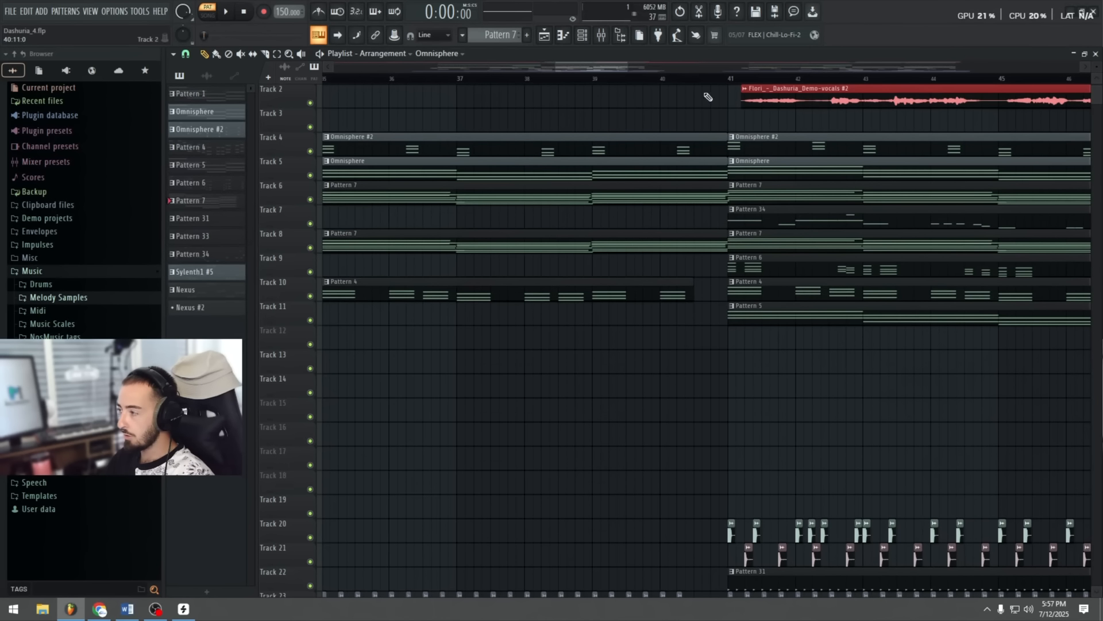
pyautogui.scroll(4, 704, 87)
pyautogui.moveTo(646, 303); pyautogui.dragTo(644, 120)
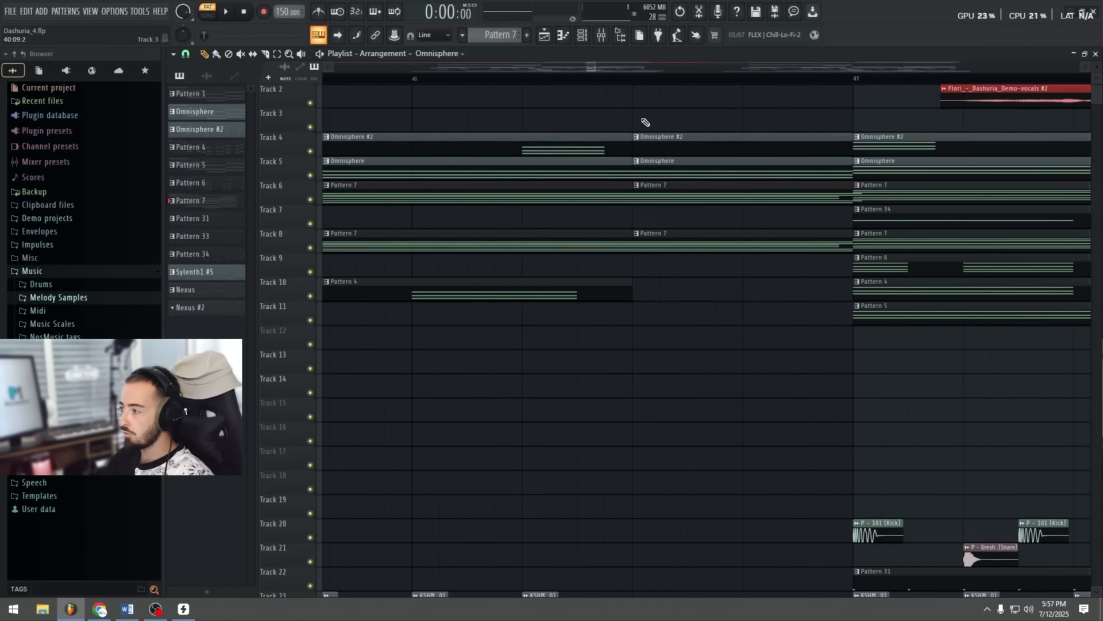
# Step: Mute the sliced clip pieces in the second half of bar 40 on Tracks 4, 5, 6 and 8
pyautogui.keyDown('alt'); pyautogui.rightClick(684, 173); pyautogui.keyUp('alt')
pyautogui.keyDown('alt'); pyautogui.rightClick(685, 191); pyautogui.keyUp('alt')
pyautogui.keyDown('alt'); pyautogui.rightClick(690, 154); pyautogui.keyUp('alt')
pyautogui.keyDown('alt'); pyautogui.rightClick(699, 235); pyautogui.keyUp('alt')
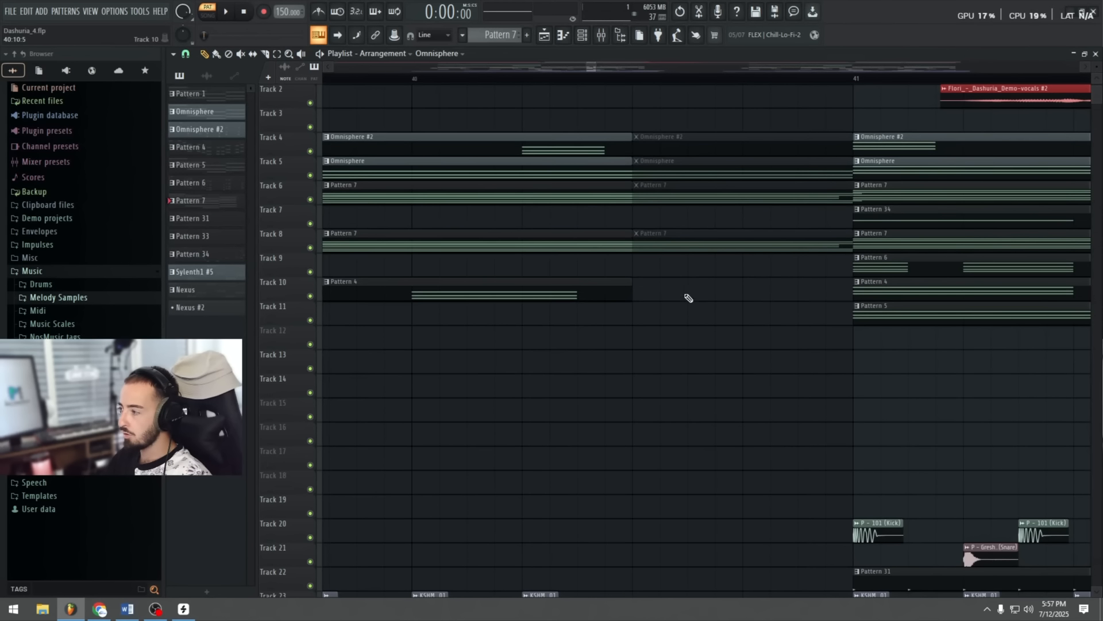
pyautogui.moveTo(687, 297); pyautogui.dragTo(668, 119)
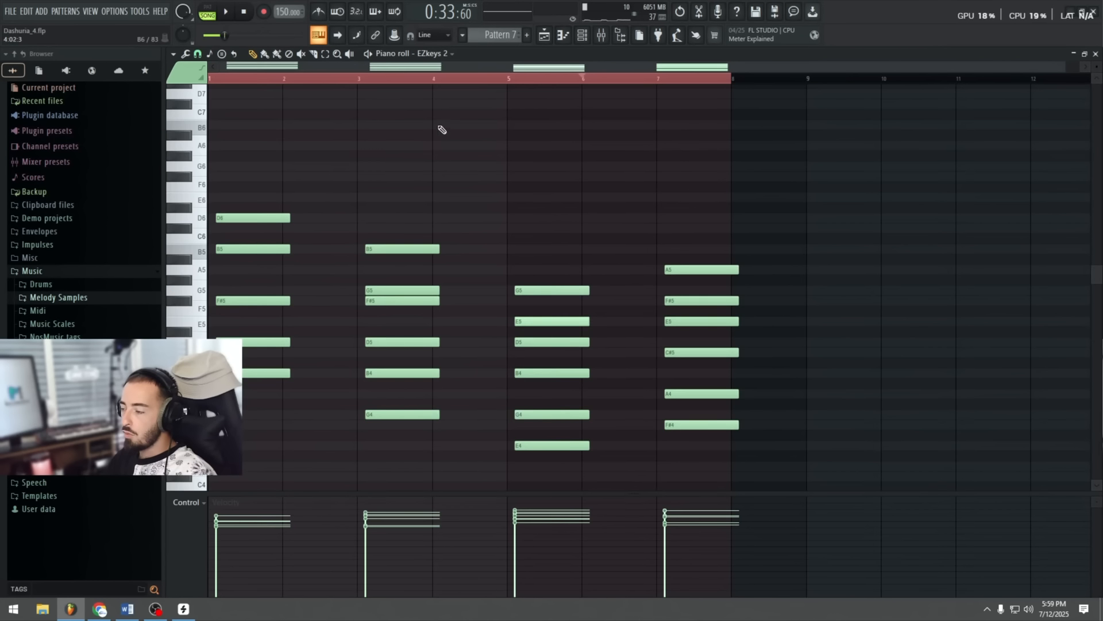
# Step: Shift all Pattern 7 notes earlier so the chords start exactly on bars 1, 3, 5 and 7
pyautogui.scroll(-4, 414, 124)
pyautogui.scroll(3, 322, 109)
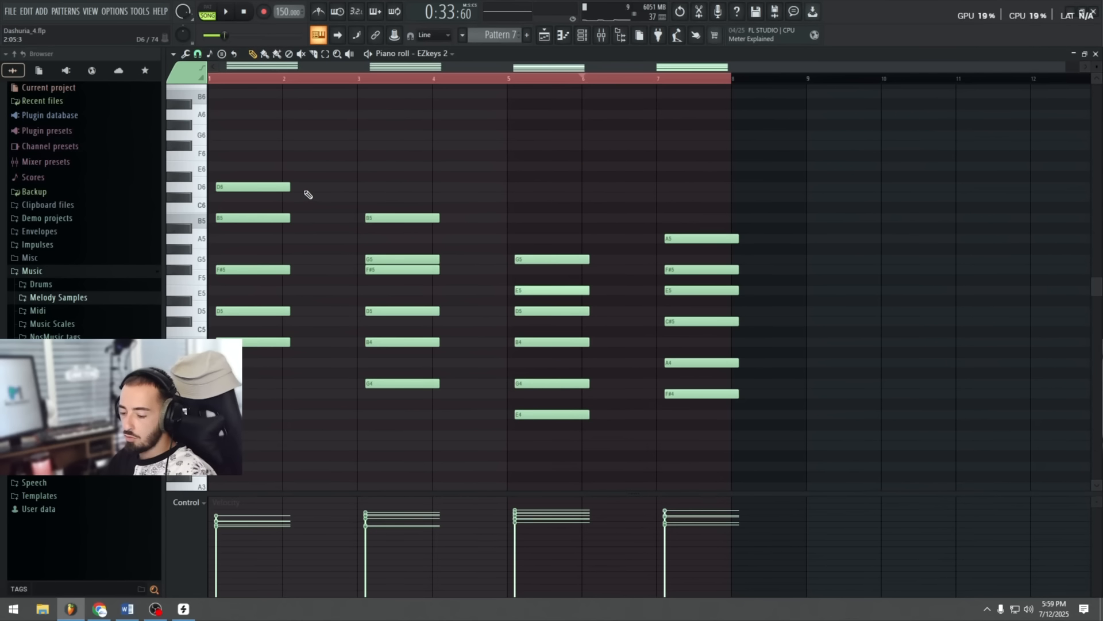
pyautogui.hotkey('ctrl', 'a')
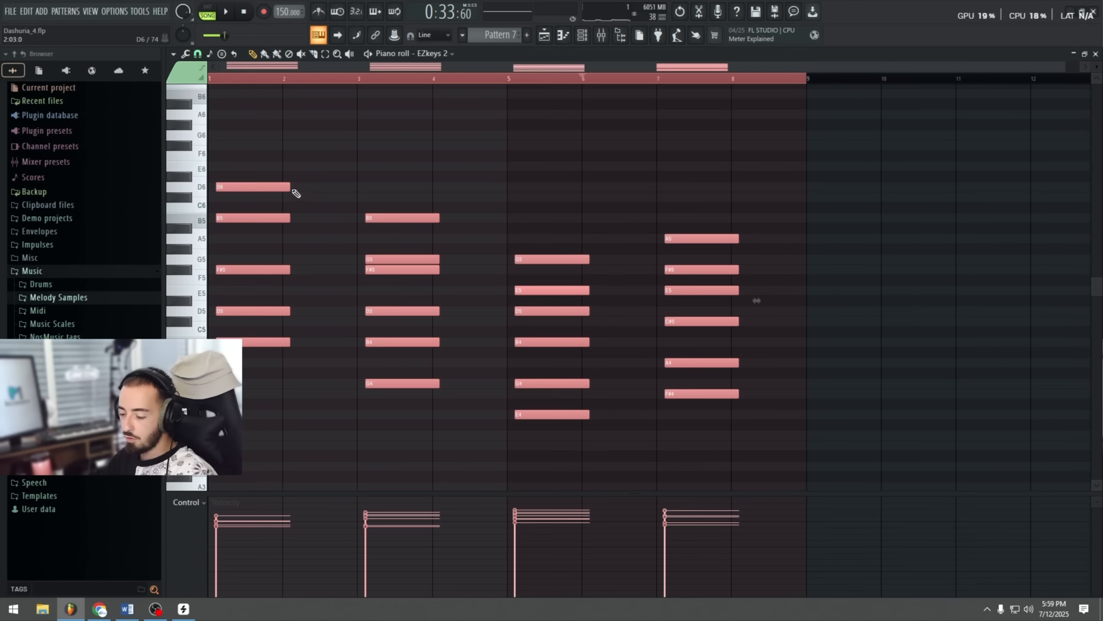
pyautogui.hotkey('shift', 'Left')
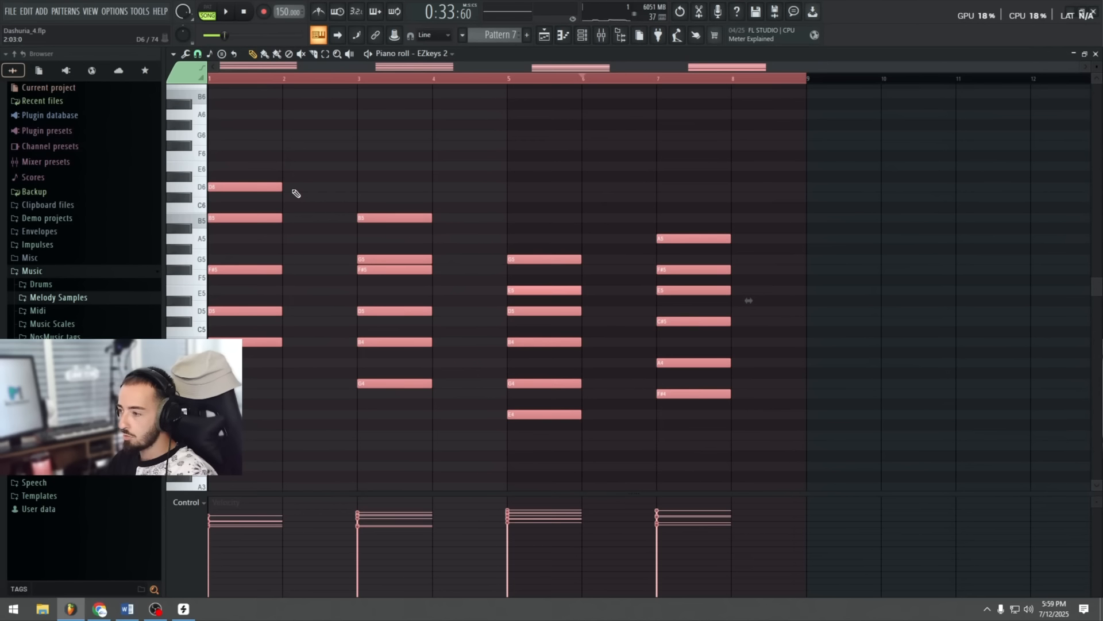
# Step: Lengthen the notes of the chord at bar 7 to reach bar 9 and clear the note selection
pyautogui.moveTo(724, 449); pyautogui.dragTo(806, 240)
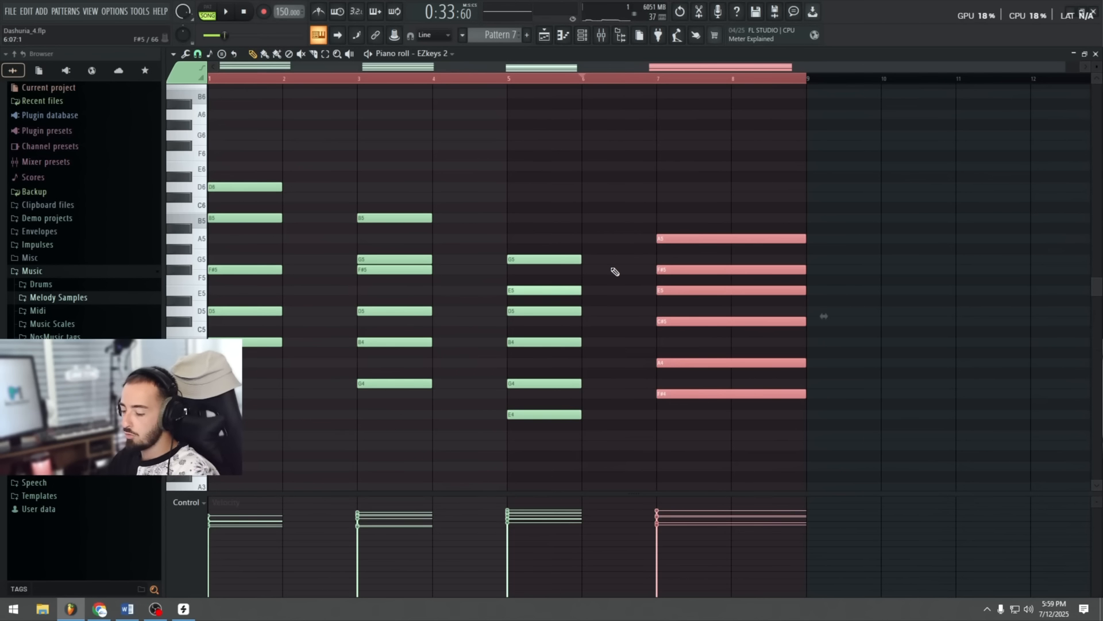
pyautogui.click(615, 272)
pyautogui.rightClick(615, 272)
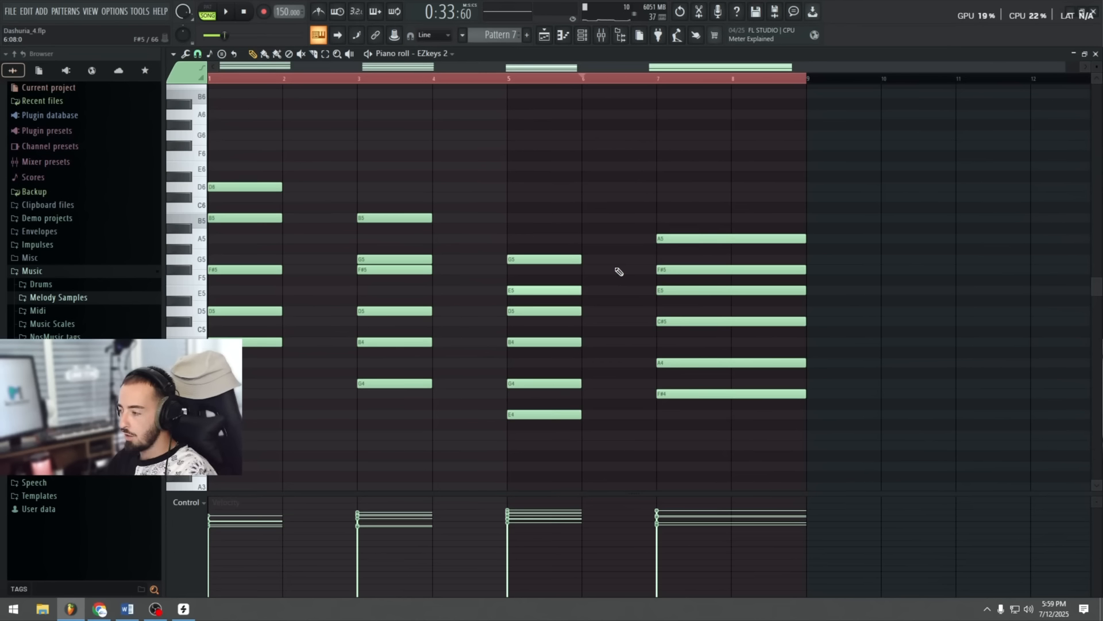
# Step: Open the Kick channel's sampler settings and route the Kick to mixer insert 1
pyautogui.hotkey('ctrl', 'l')
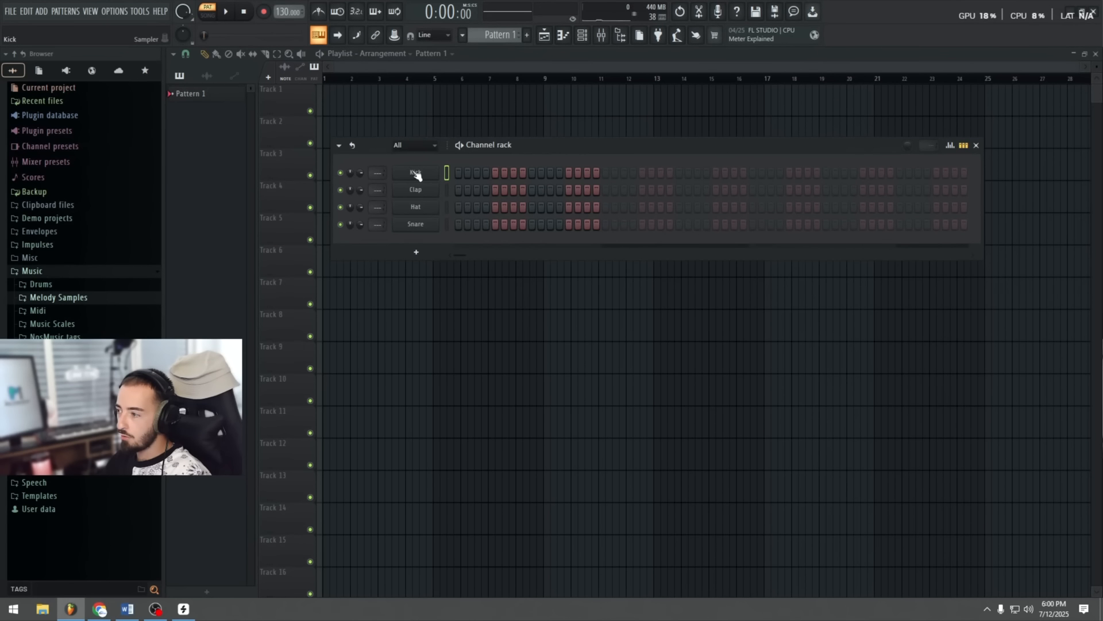
pyautogui.click(416, 173)
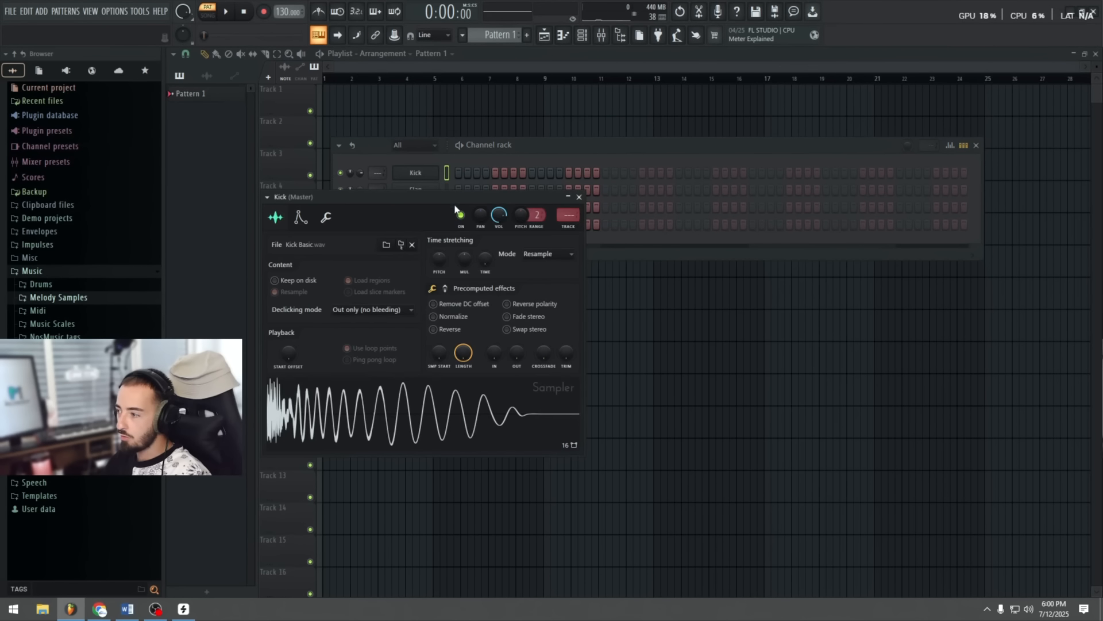
pyautogui.moveTo(455, 208); pyautogui.dragTo(773, 326)
pyautogui.hotkey('ctrl', 'l')
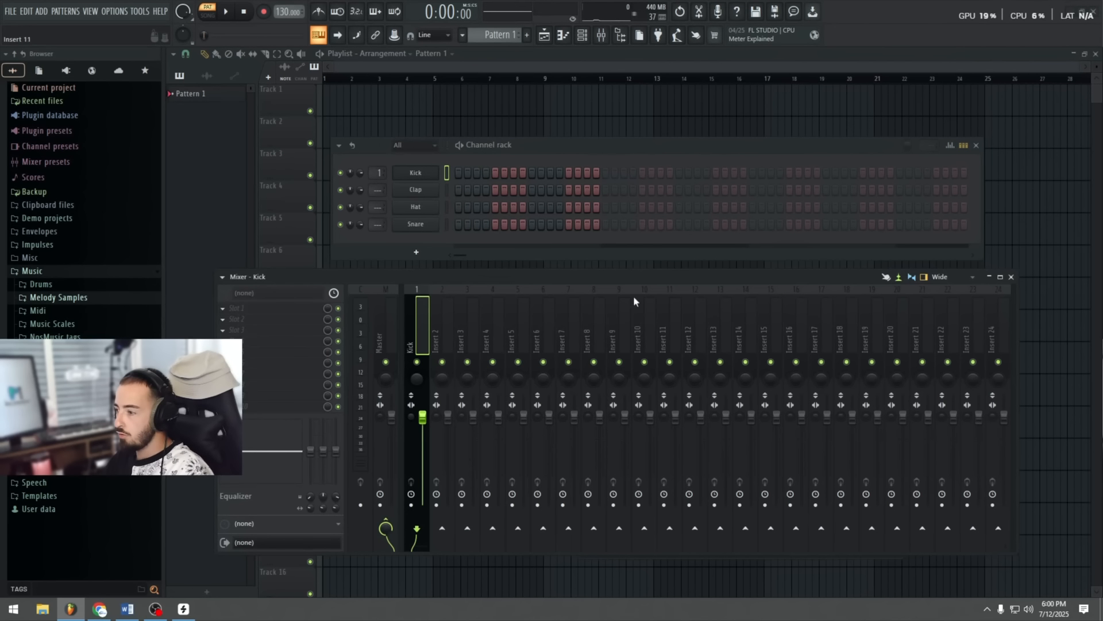
# Step: Rearrange the mixer and the Kick settings window so the channel rack and mixer inserts can be seen together
pyautogui.click(494, 391)
pyautogui.click(513, 367)
pyautogui.moveTo(474, 281); pyautogui.dragTo(532, 417)
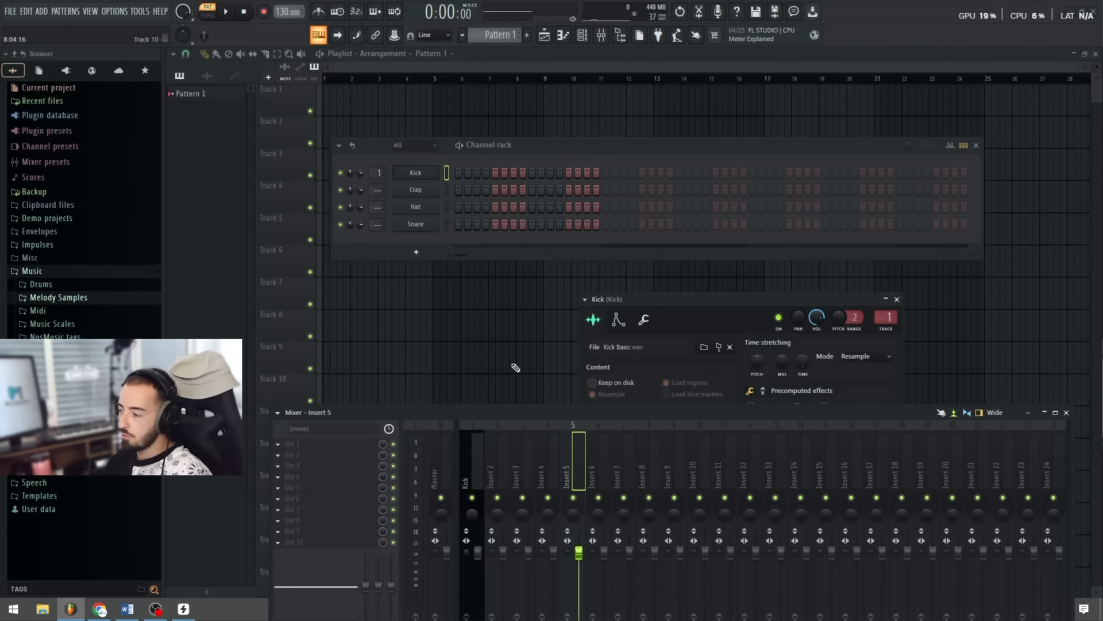
pyautogui.moveTo(646, 299); pyautogui.dragTo(610, 176)
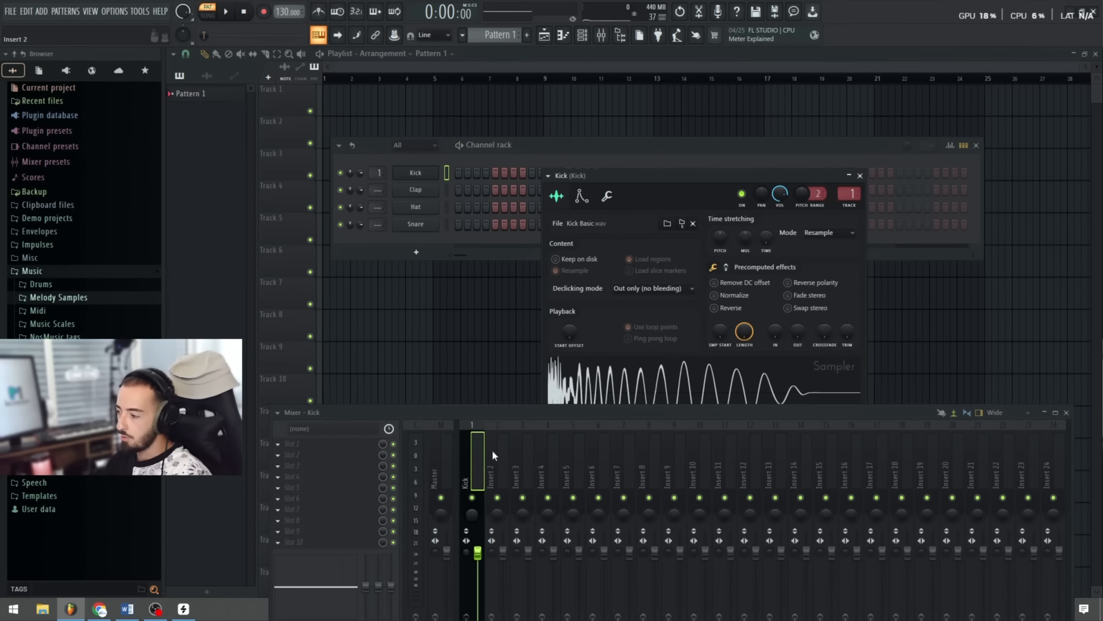
pyautogui.moveTo(478, 436); pyautogui.dragTo(461, 263)
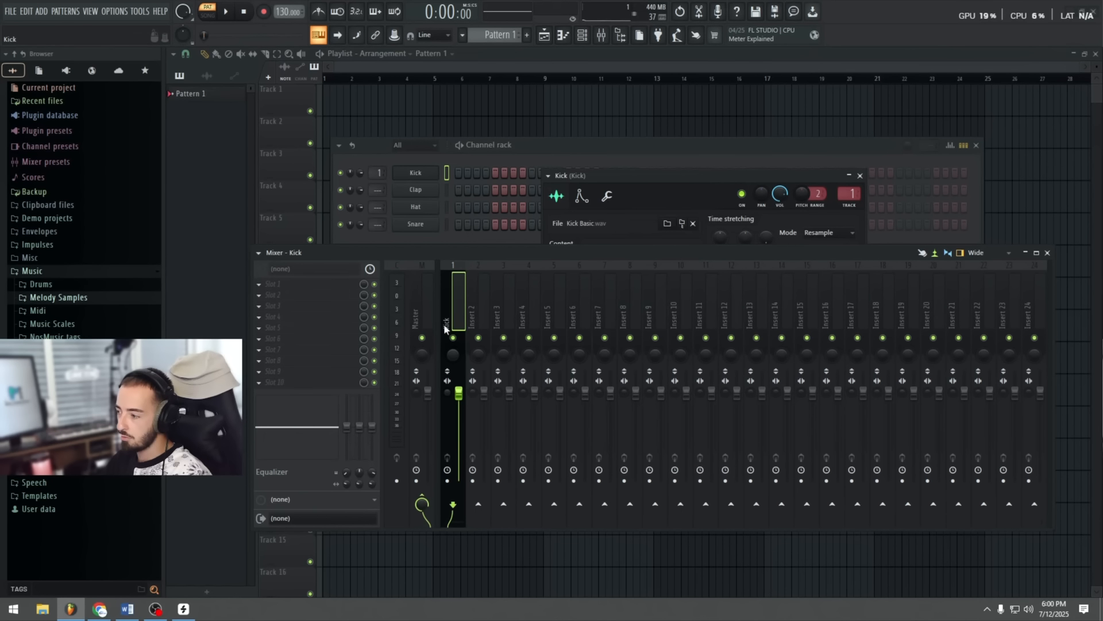
pyautogui.moveTo(458, 256); pyautogui.dragTo(462, 354)
# Step: Route the Clap, Hat and Snare channels together to consecutive mixer inserts starting at insert 2
pyautogui.click(494, 233)
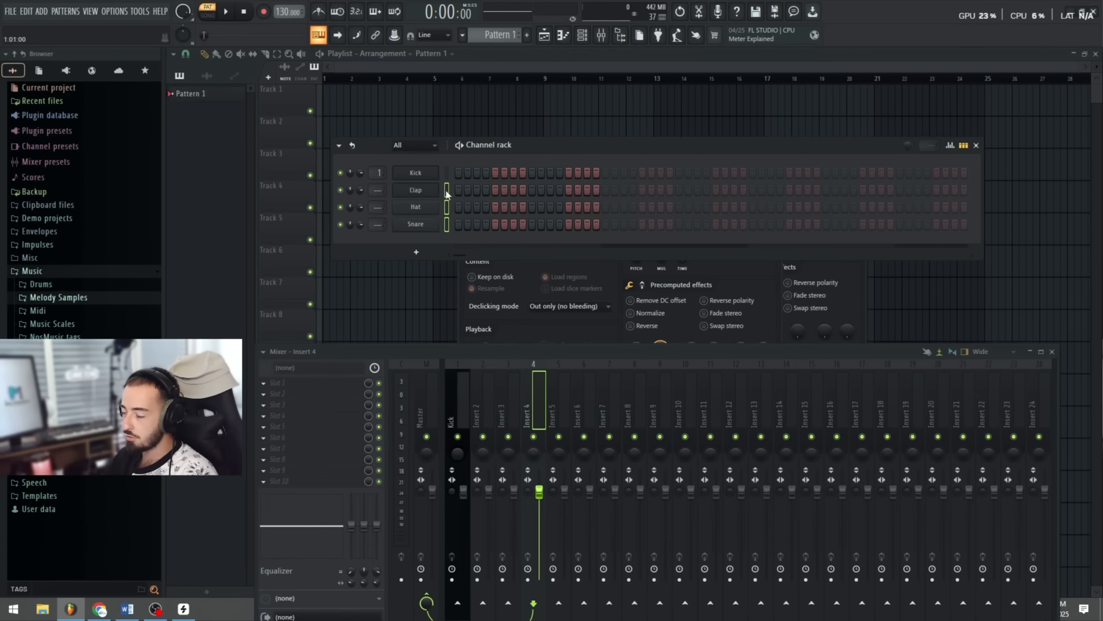
pyautogui.click(478, 411)
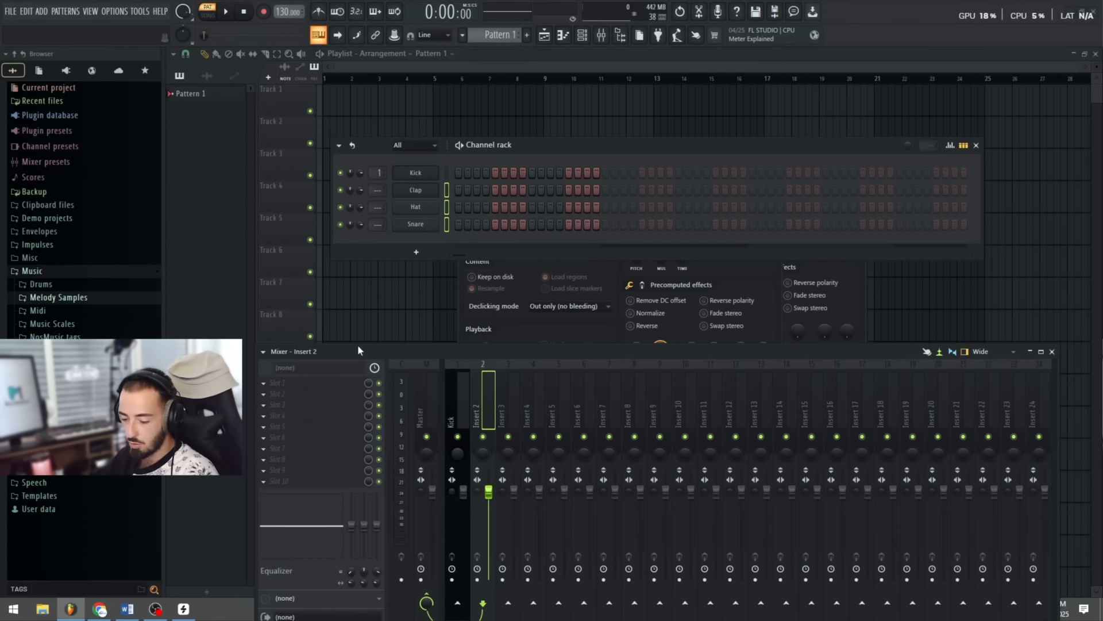
pyautogui.hotkey('ctrl', 'l')
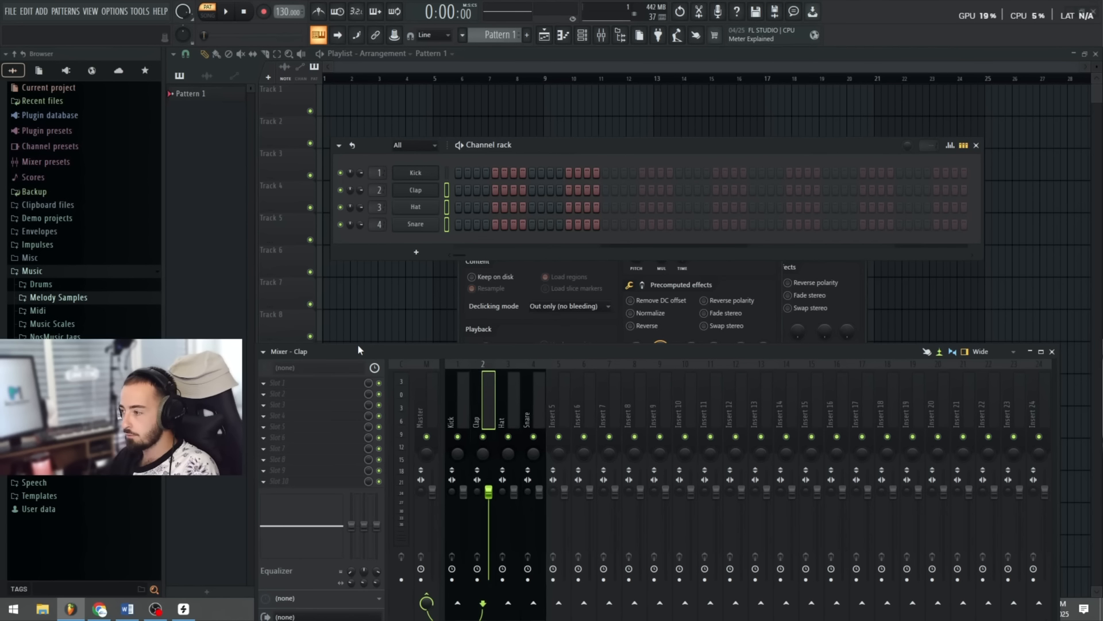
pyautogui.click(499, 398)
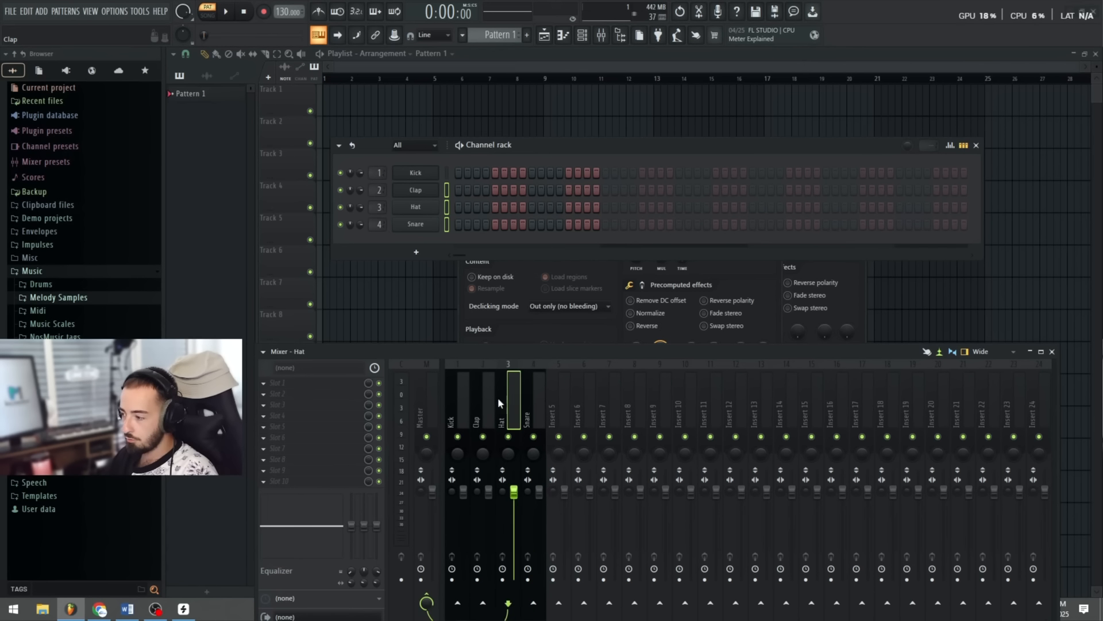
pyautogui.click(484, 379)
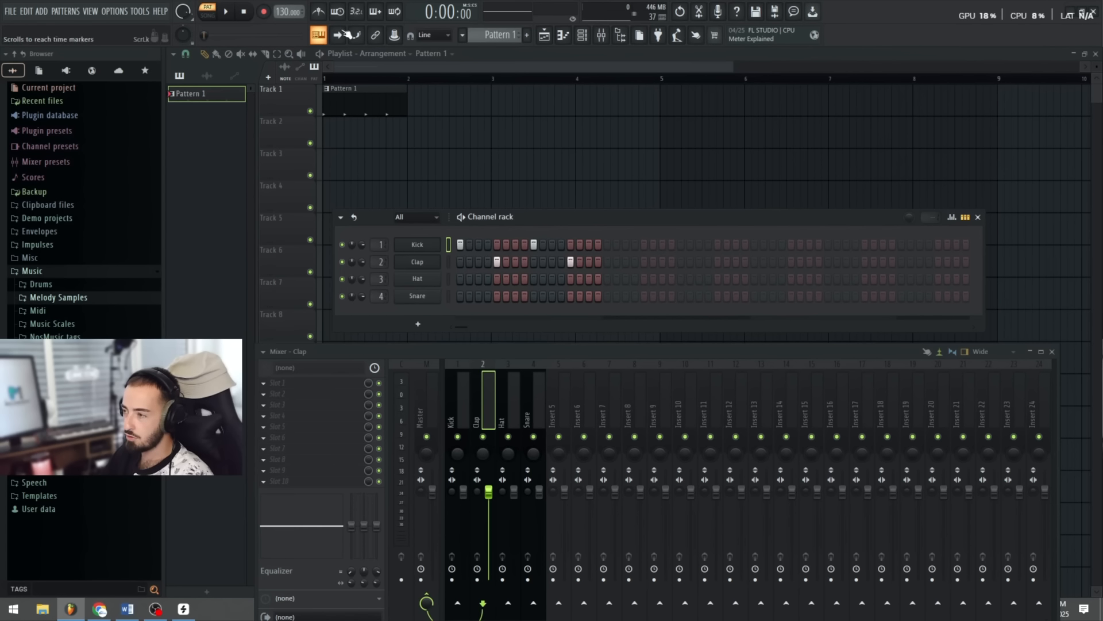
pyautogui.click(365, 106)
pyautogui.click(352, 97)
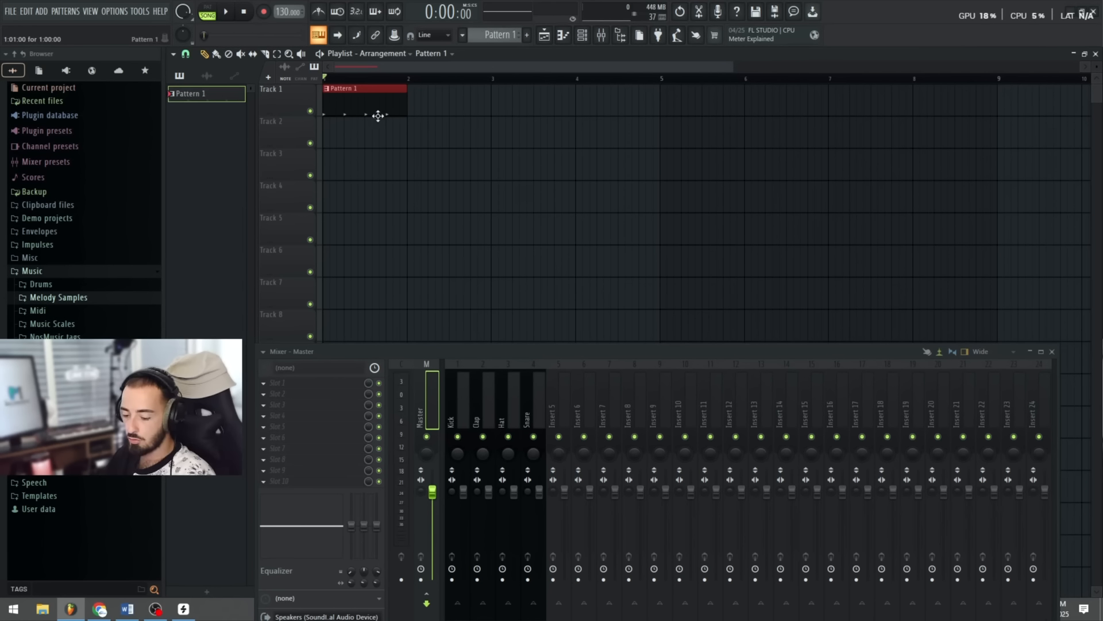
pyautogui.hotkey('ctrl', 'alt', 'c')
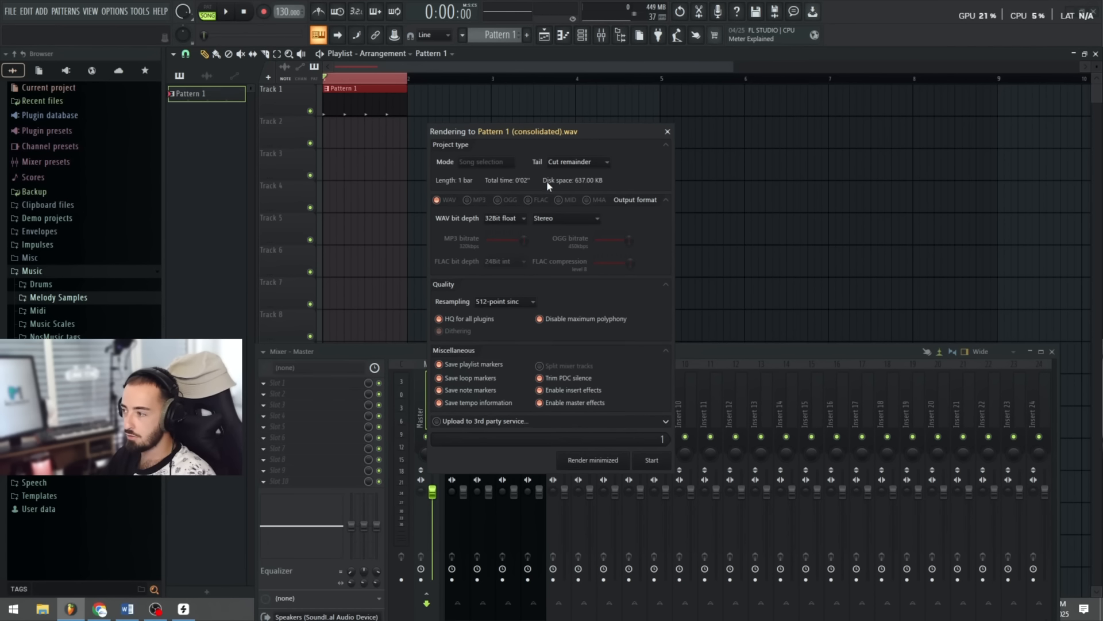
pyautogui.click(668, 132)
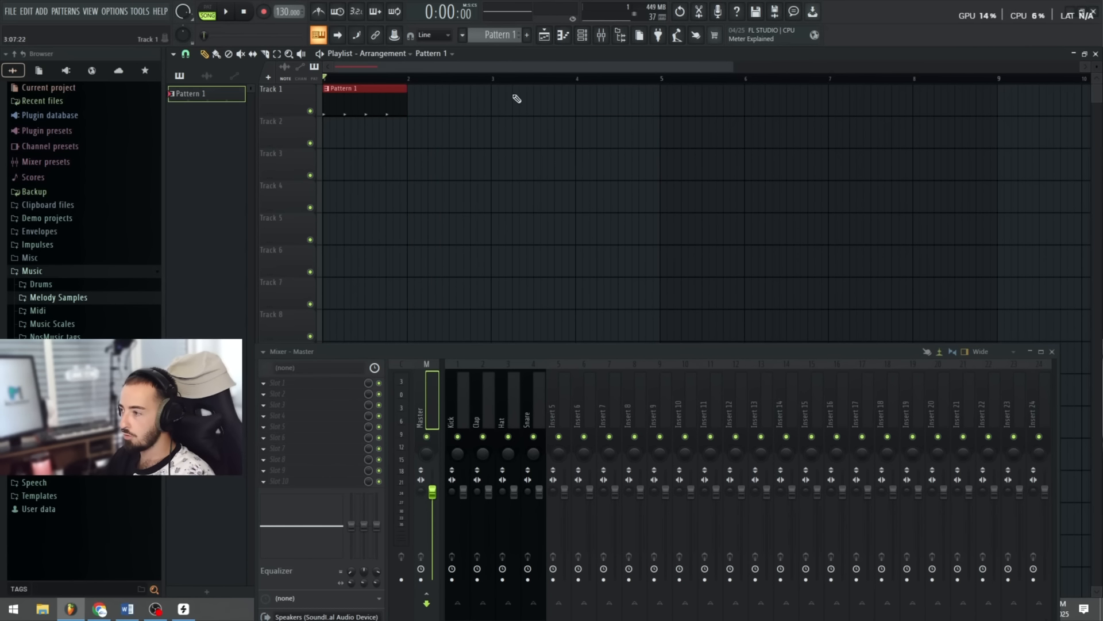
# Step: Render Pattern 1 and replace its playlist clip with the audio clip, and play back the rendered clip
pyautogui.click(506, 35)
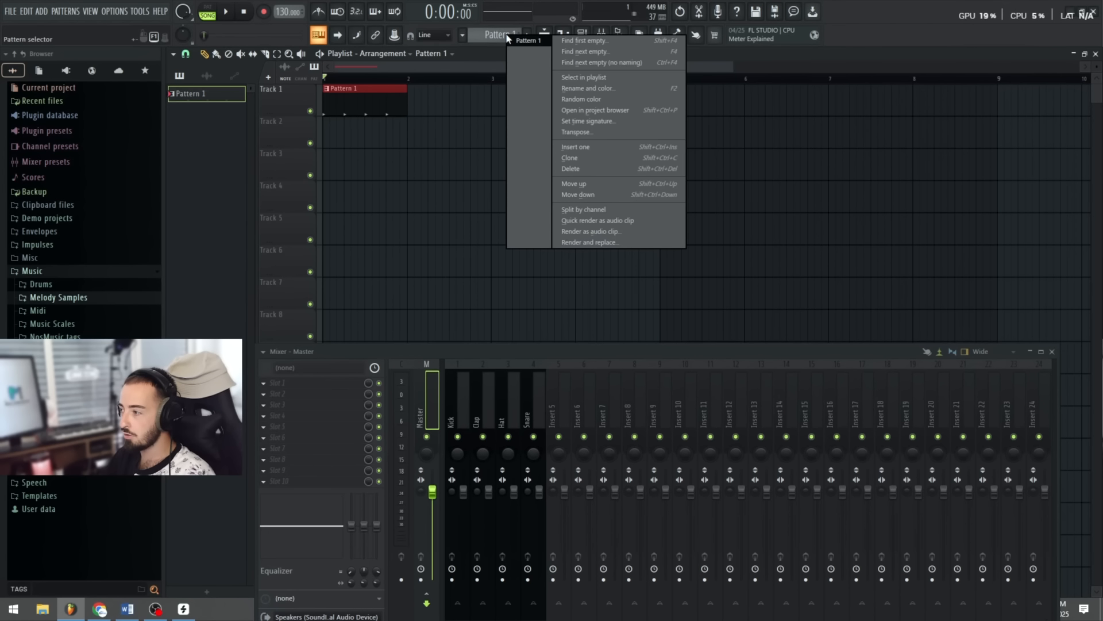
pyautogui.click(603, 241)
pyautogui.click(652, 460)
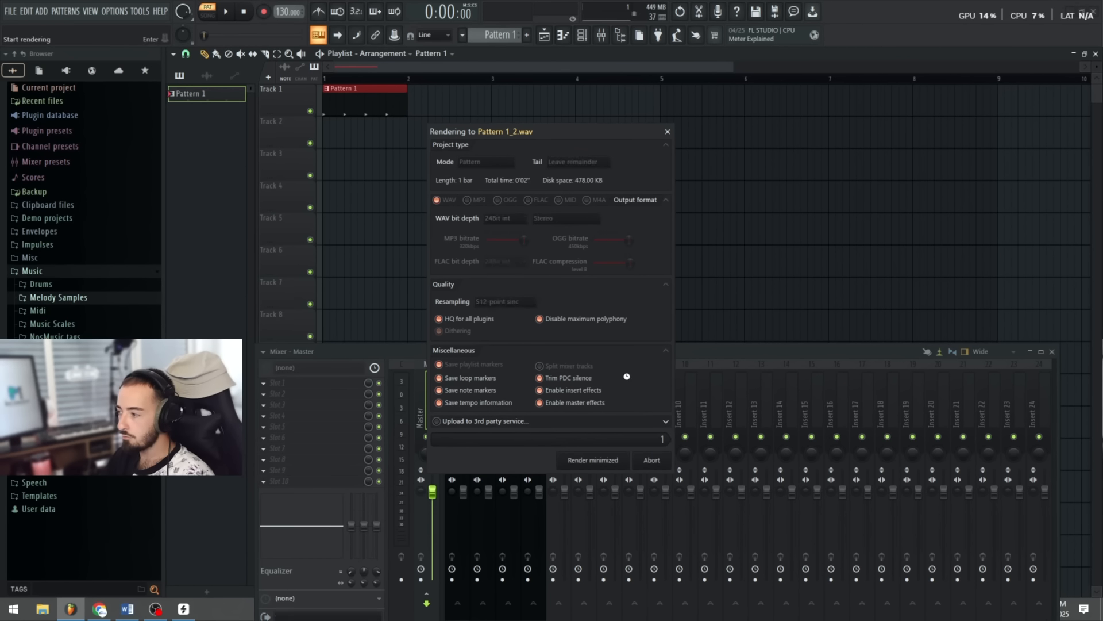
pyautogui.scroll(5, 352, 98)
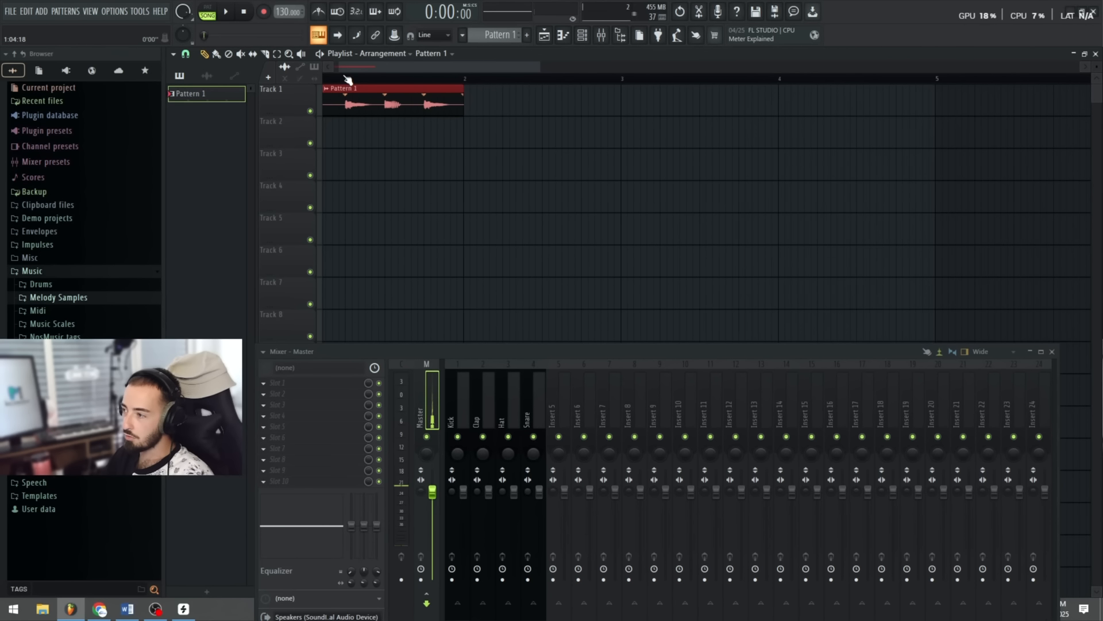
pyautogui.doubleClick(375, 109)
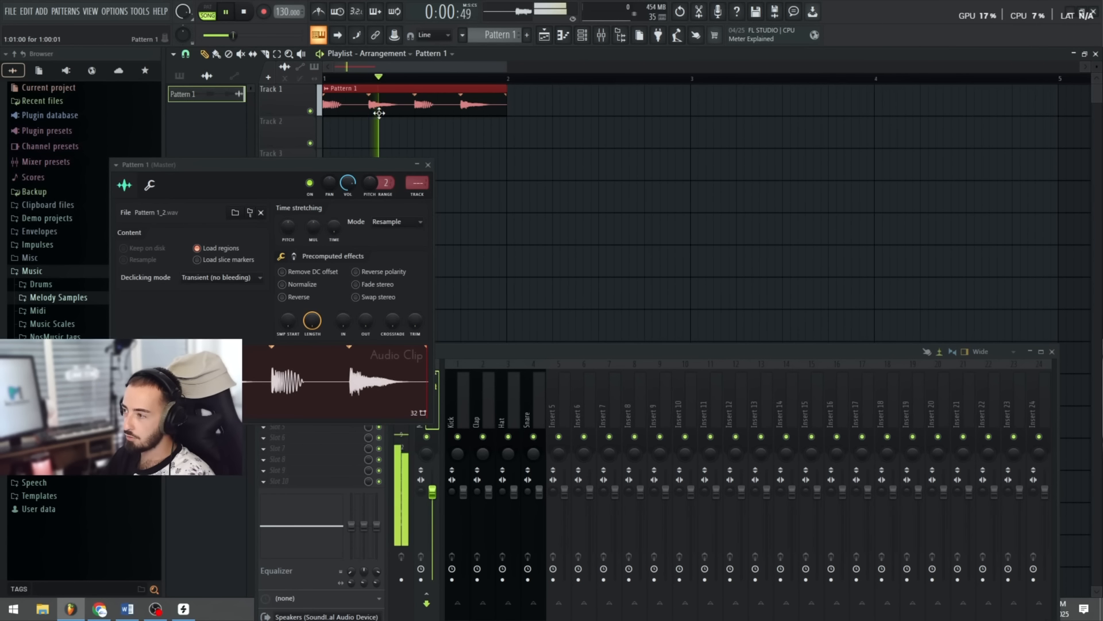
pyautogui.press('space')
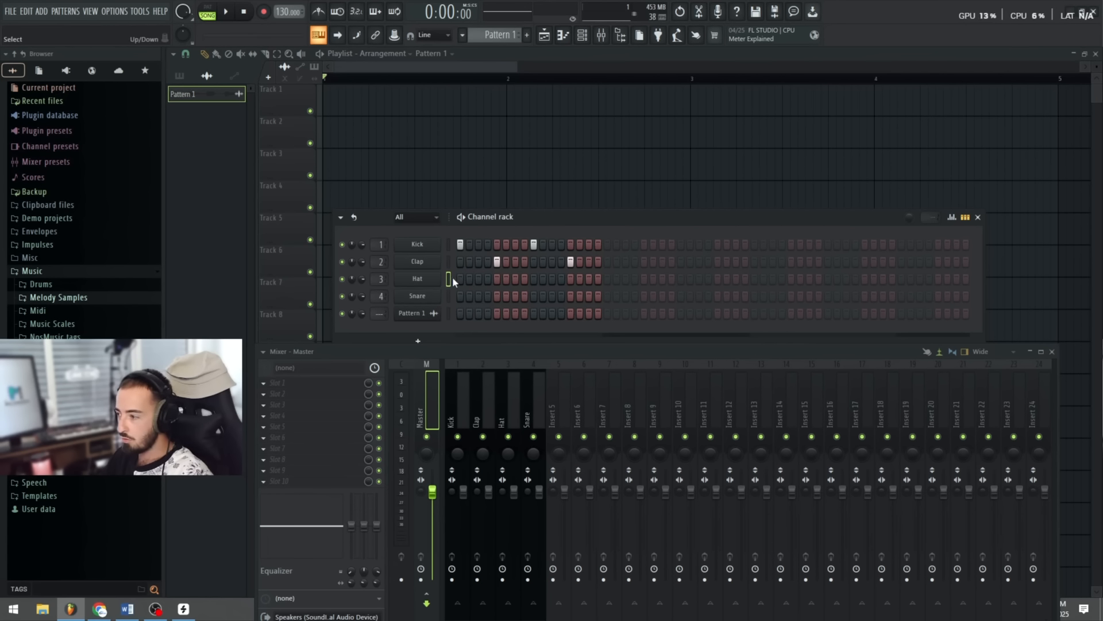
# Step: Fill the Hat channel on every 2 steps and open its notes in the piano roll
pyautogui.rightClick(436, 278)
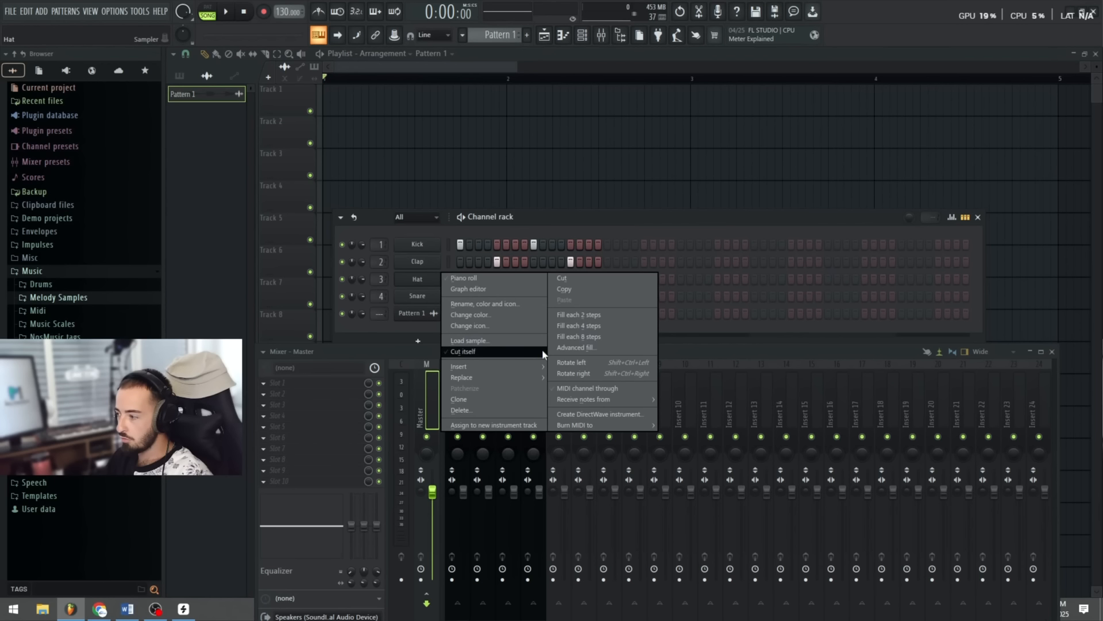
pyautogui.click(594, 327)
pyautogui.press('F7')
# Step: Lengthen the second Hat note to one step, chop it into four with the Default chopper pattern, and play the result
pyautogui.moveTo(280, 238); pyautogui.dragTo(312, 238)
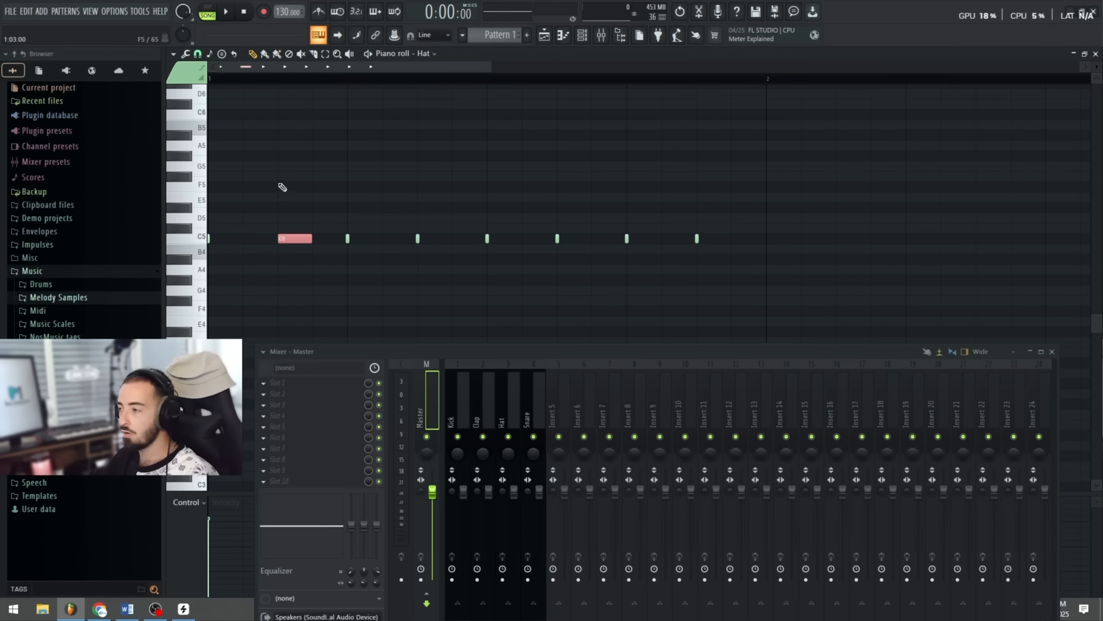
pyautogui.hotkey('alt', 'u')
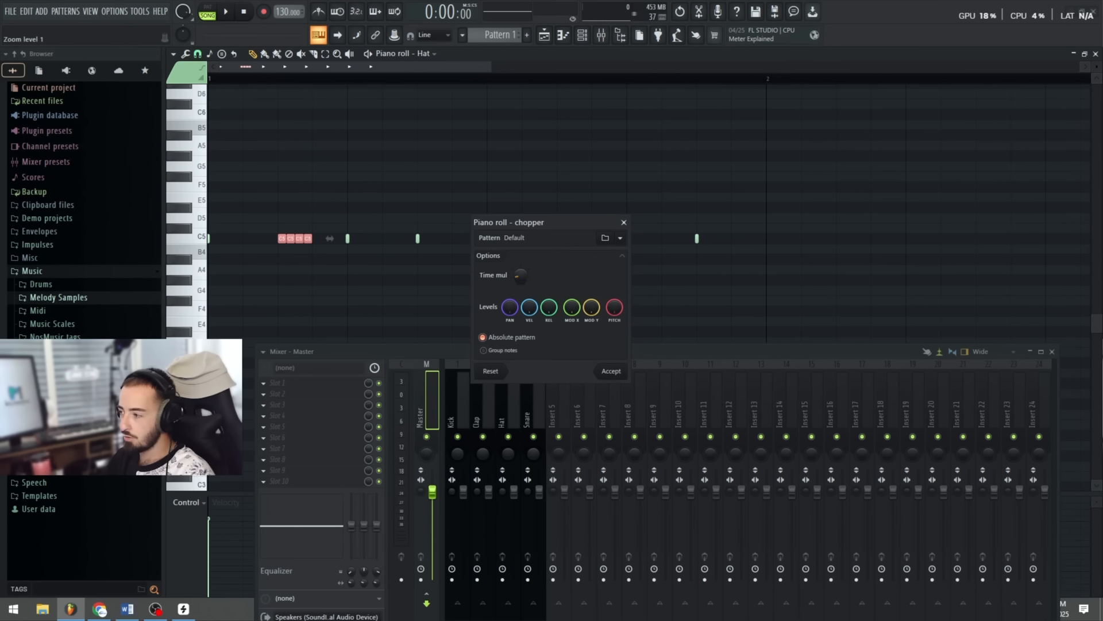
pyautogui.click(611, 371)
pyautogui.press('space')
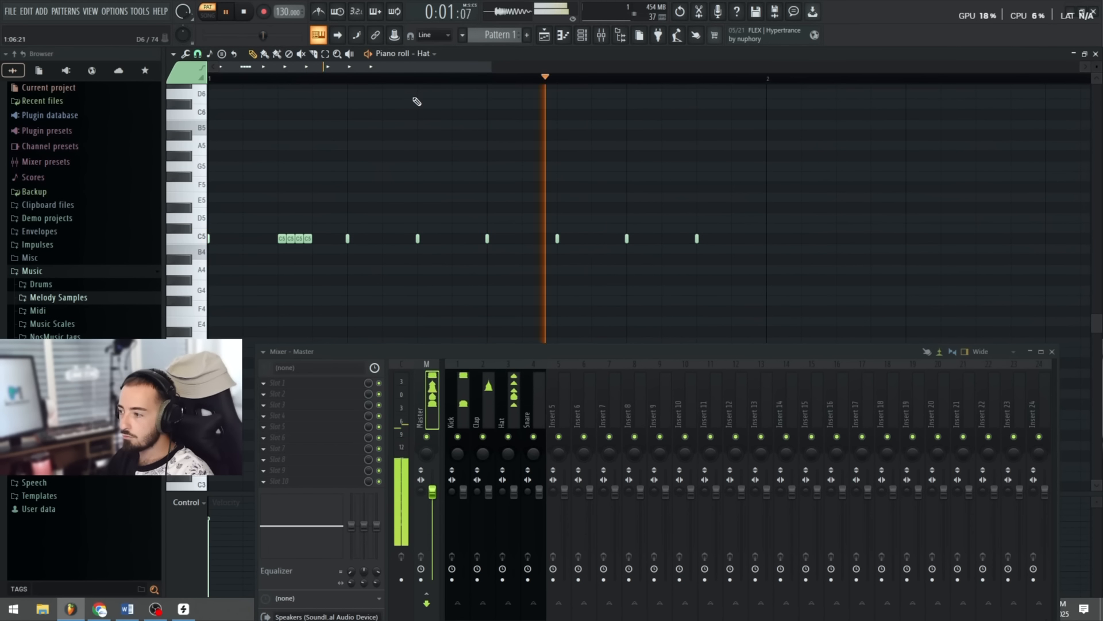
pyautogui.press('space')
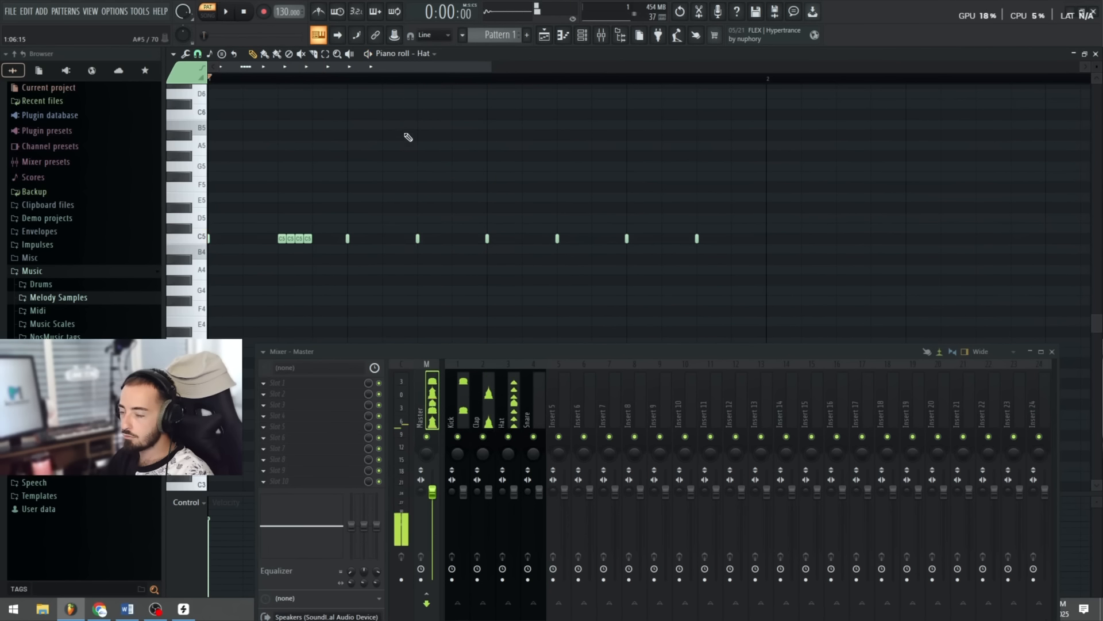
pyautogui.moveTo(816, 267); pyautogui.dragTo(154, 214)
pyautogui.click(608, 219)
pyautogui.rightClick(609, 220)
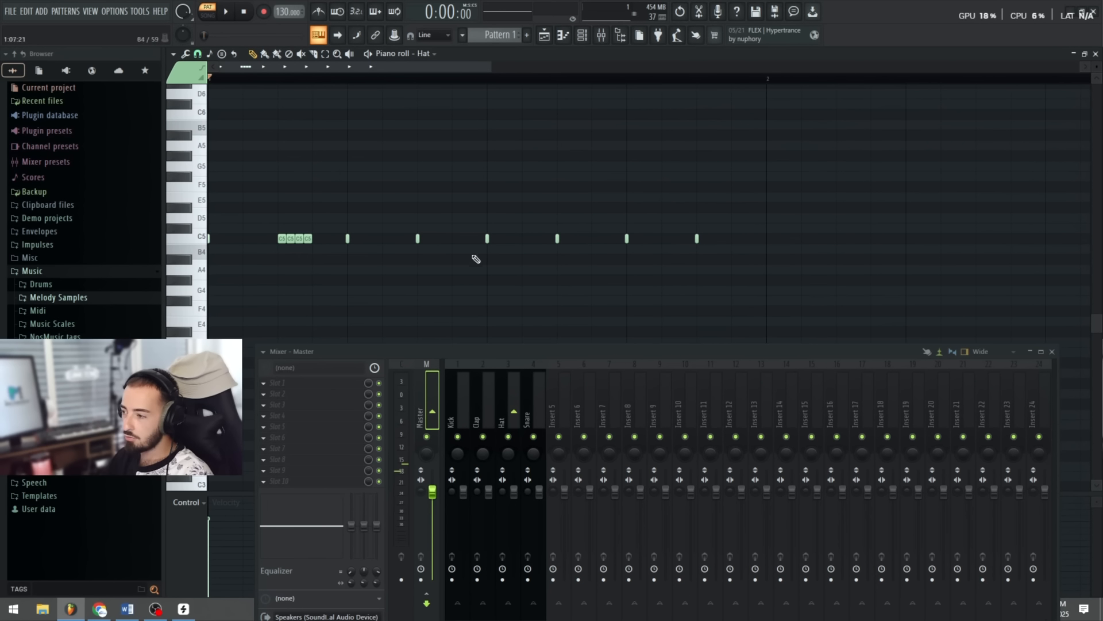
pyautogui.moveTo(699, 256)
pyautogui.mouseDown()
pyautogui.moveTo(222, 177)
pyautogui.moveTo(212, 138)
pyautogui.mouseUp()
pyautogui.click(315, 171)
pyautogui.rightClick(314, 171)
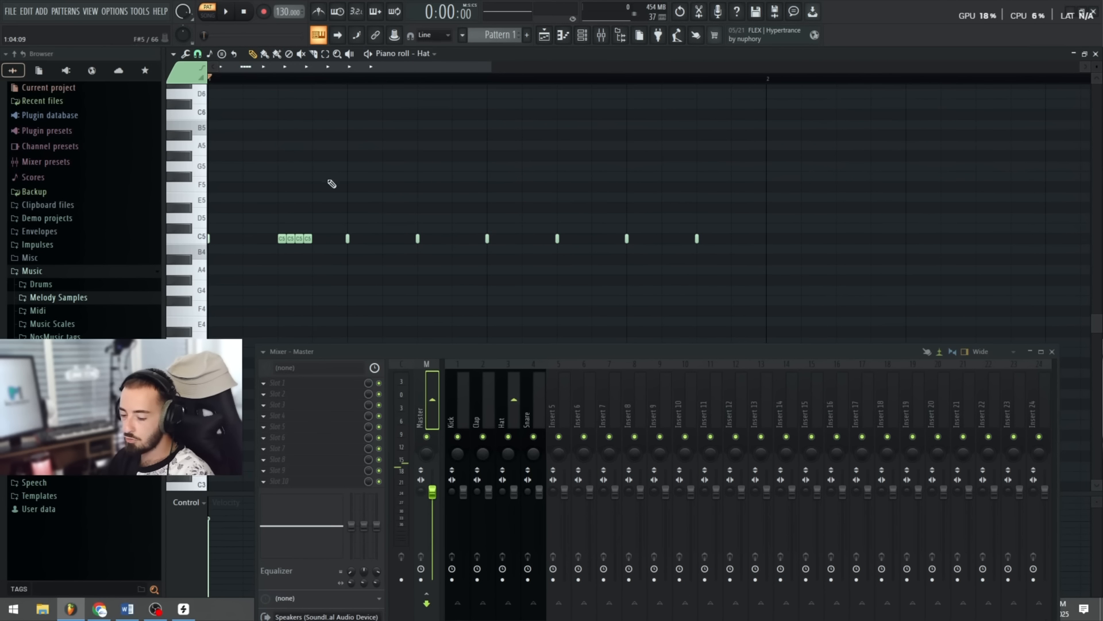
# Step: Transpose all Hat notes up four semitones to E5 and back down five semitones to B4
pyautogui.hotkey('shift', 'Up')
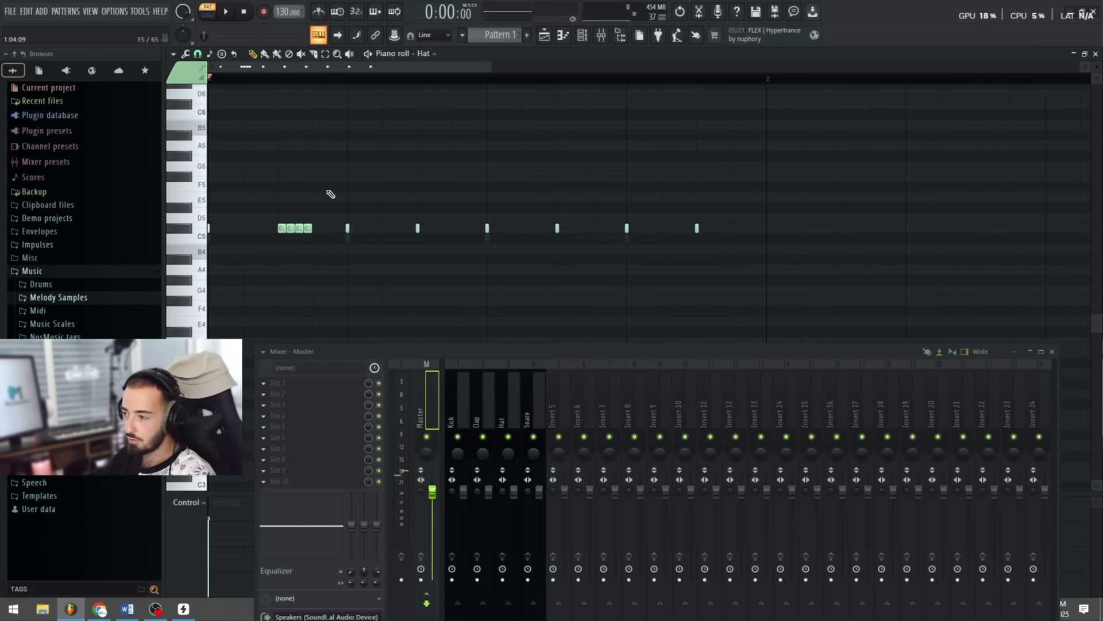
pyautogui.hotkey('shift', 'Up')
pyautogui.hotkey('shift', 'Up')
pyautogui.hotkey('shift', 'Up')
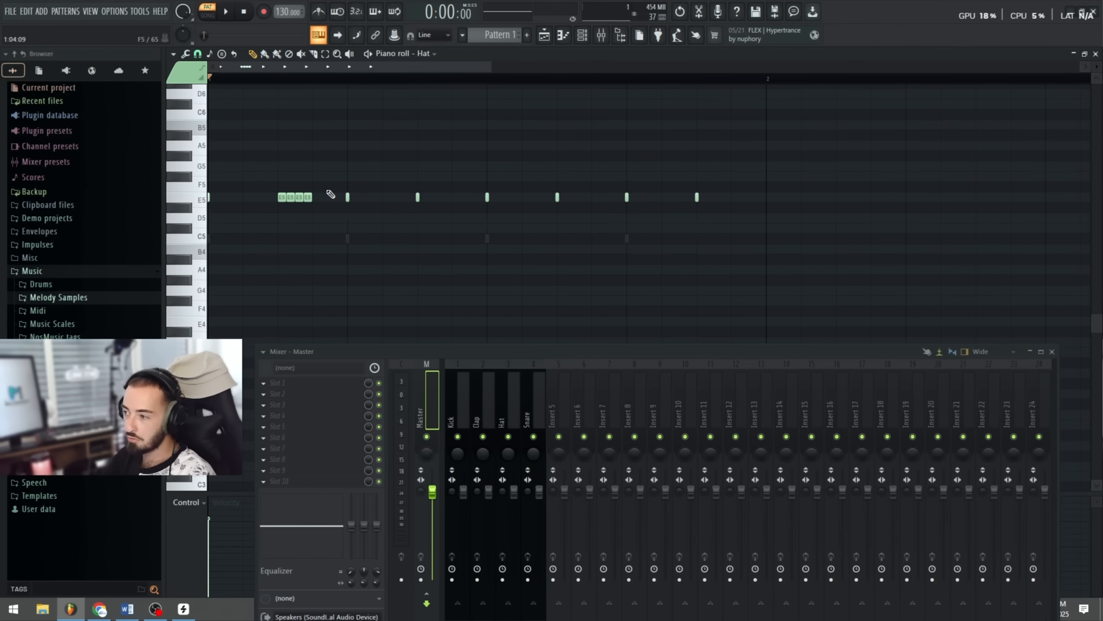
pyautogui.hotkey('shift', 'Down')
pyautogui.hotkey('shift', 'Down')
pyautogui.hotkey('shift', 'Down')
pyautogui.hotkey('shift', 'Down')
pyautogui.hotkey('shift', 'Down')
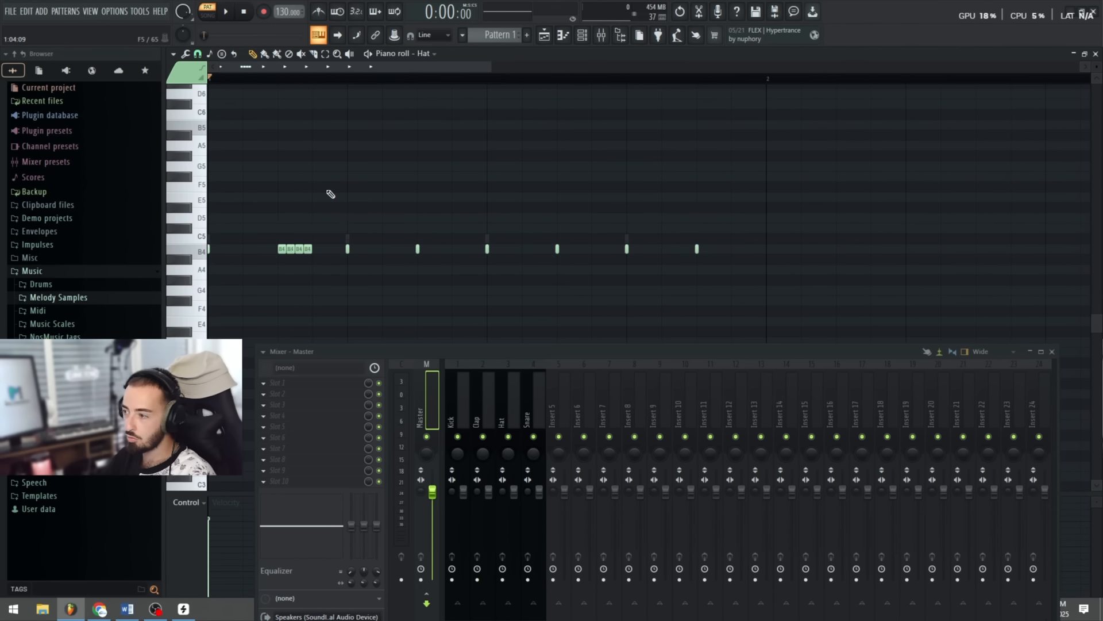
# Step: Nudge all Hat notes later and back to the start of the bar, and raise them one semitone to C5
pyautogui.hotkey('shift', 'Right')
pyautogui.hotkey('shift', 'Right')
pyautogui.hotkey('shift', 'Left')
pyautogui.hotkey('shift', 'Left')
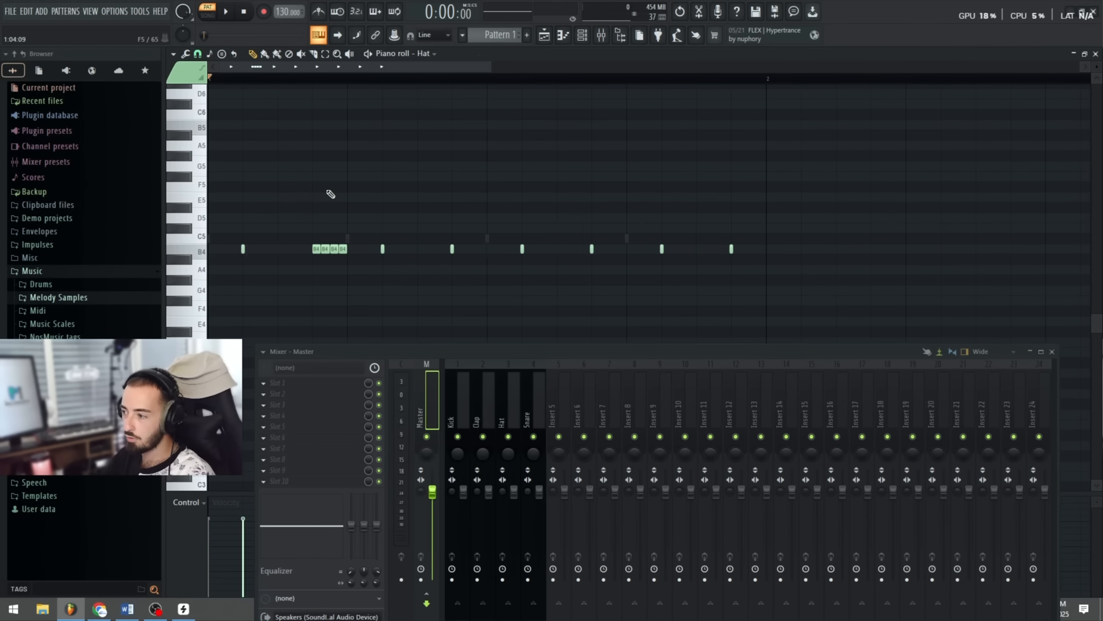
pyautogui.hotkey('shift', 'Left')
pyautogui.hotkey('shift', 'Left')
pyautogui.hotkey('shift', 'Up')
# Step: Select all Hat notes and transpose them up one octave to C6 and back down to C5, twice
pyautogui.hotkey('ctrl', 'a')
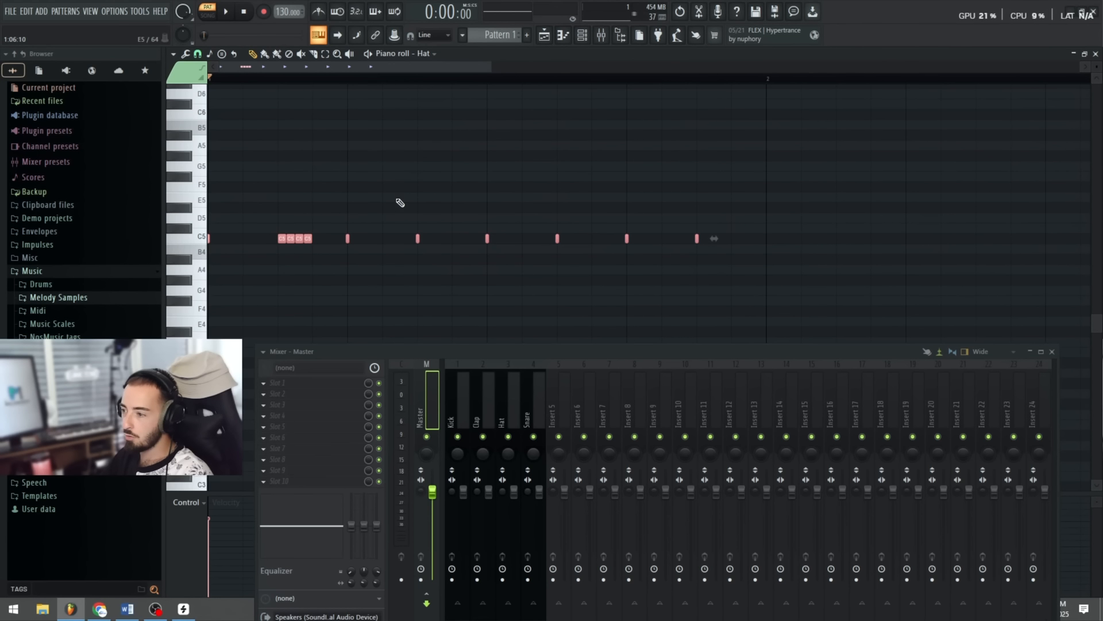
pyautogui.scroll(3, 399, 201)
pyautogui.scroll(-2, 338, 87)
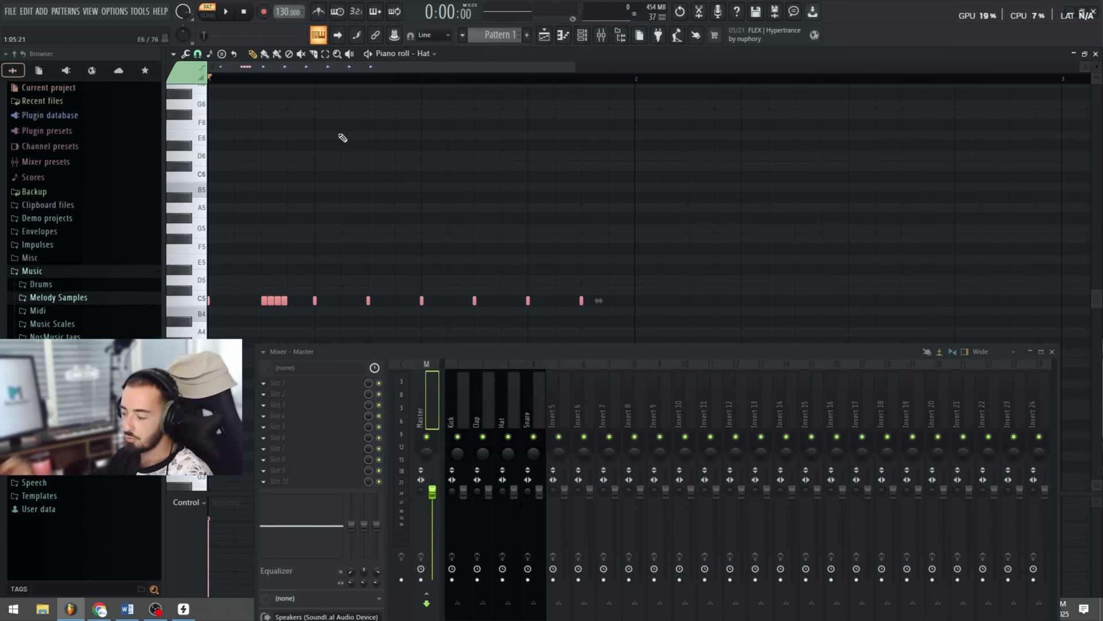
pyautogui.hotkey('ctrl', 'Up')
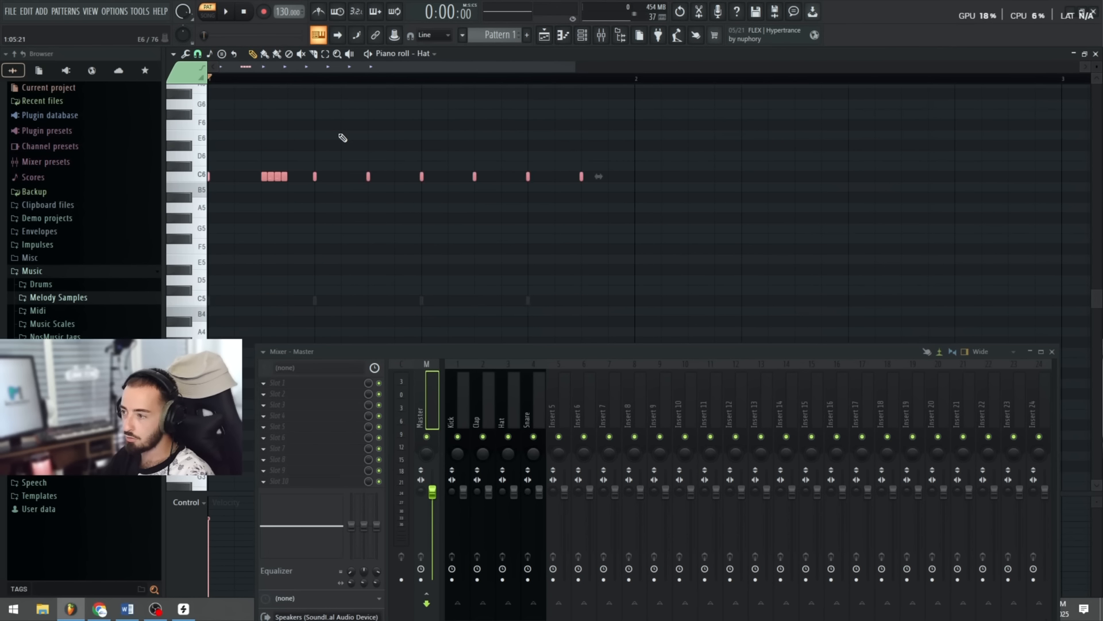
pyautogui.hotkey('ctrl', 'Down')
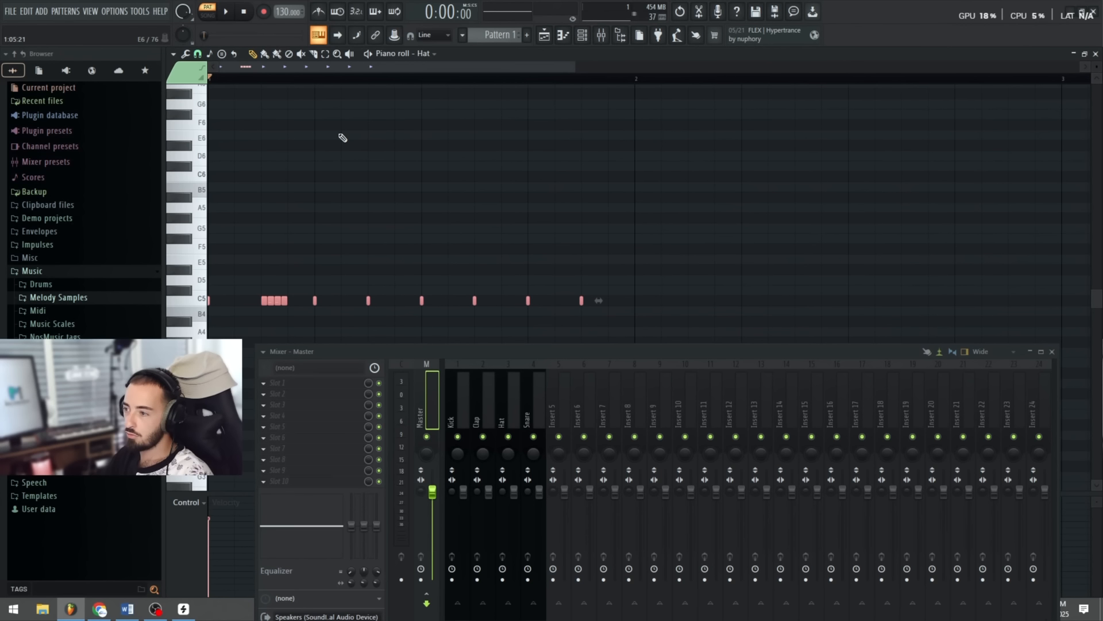
pyautogui.hotkey('ctrl', 'Up')
pyautogui.hotkey('ctrl', 'Down')
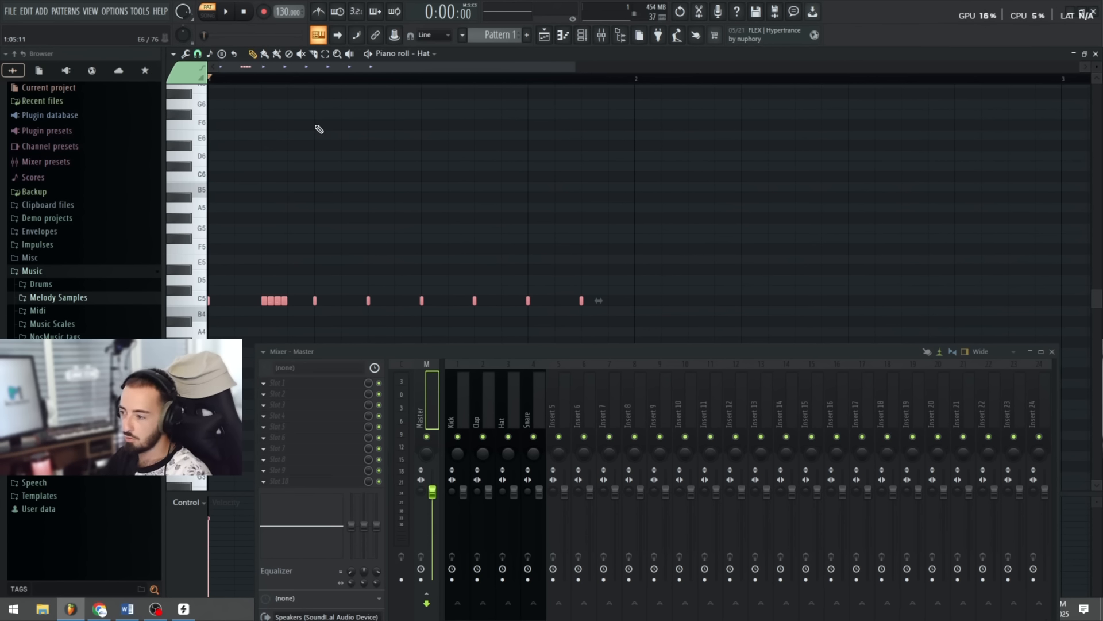